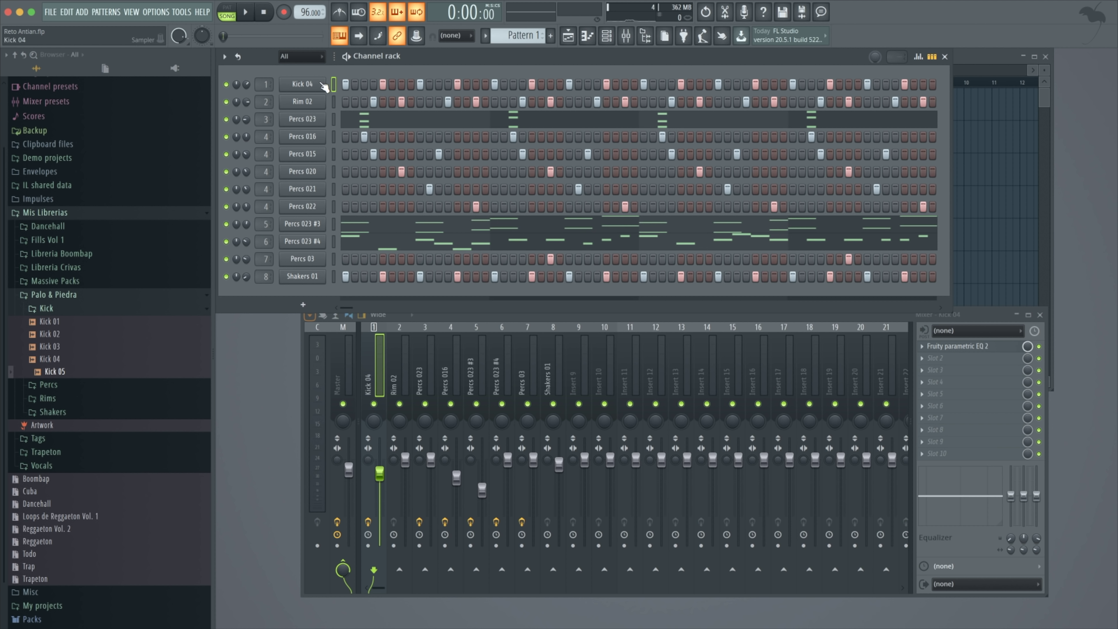
Max out the Kick 04 sample's precomputed filter cutoff, audition the kick, and close its settings.
left_click(57, 362)
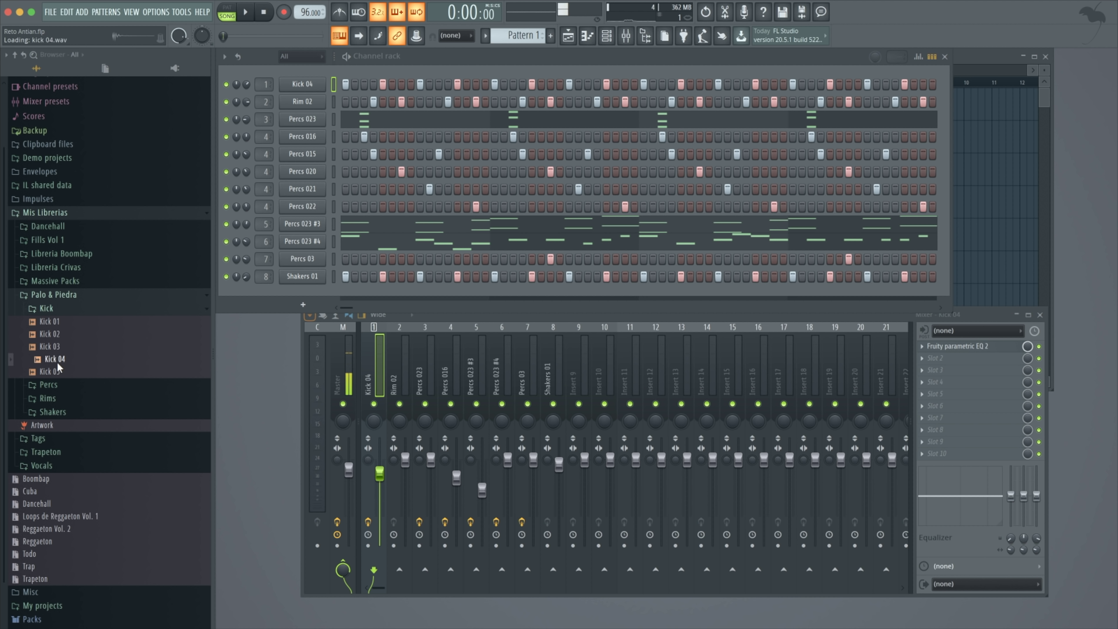
left_click(306, 85)
left_click(418, 367)
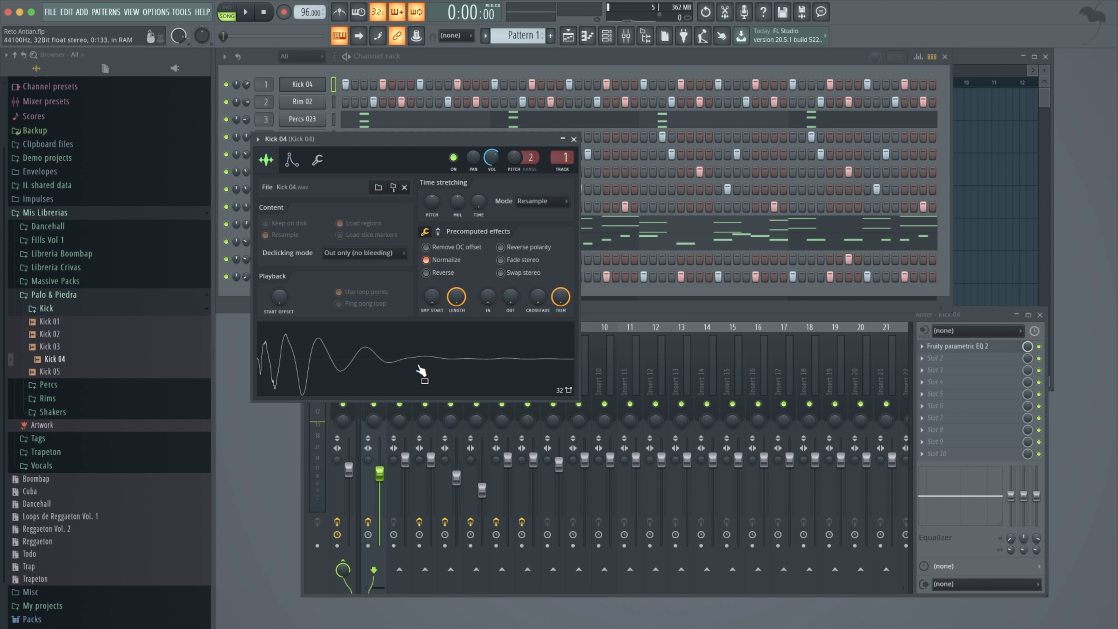
left_click(438, 232)
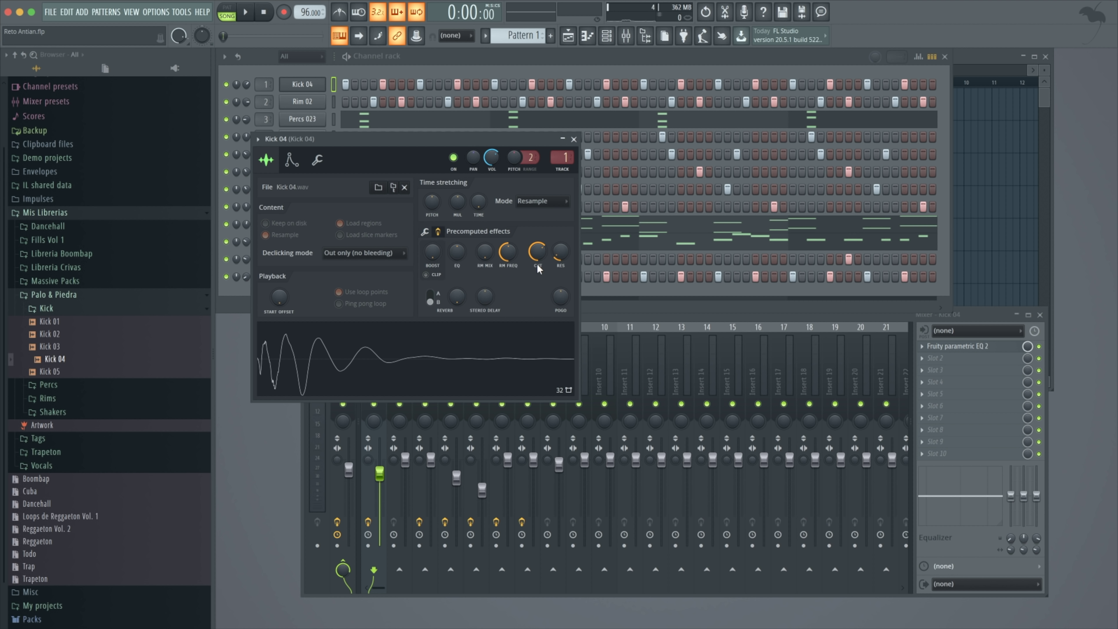
mouse_move(536, 252)
left_mouse_down()
mouse_move(537, 220)
mouse_move(537, 250)
left_mouse_up()
left_click(388, 363)
left_click(386, 359)
left_click(425, 232)
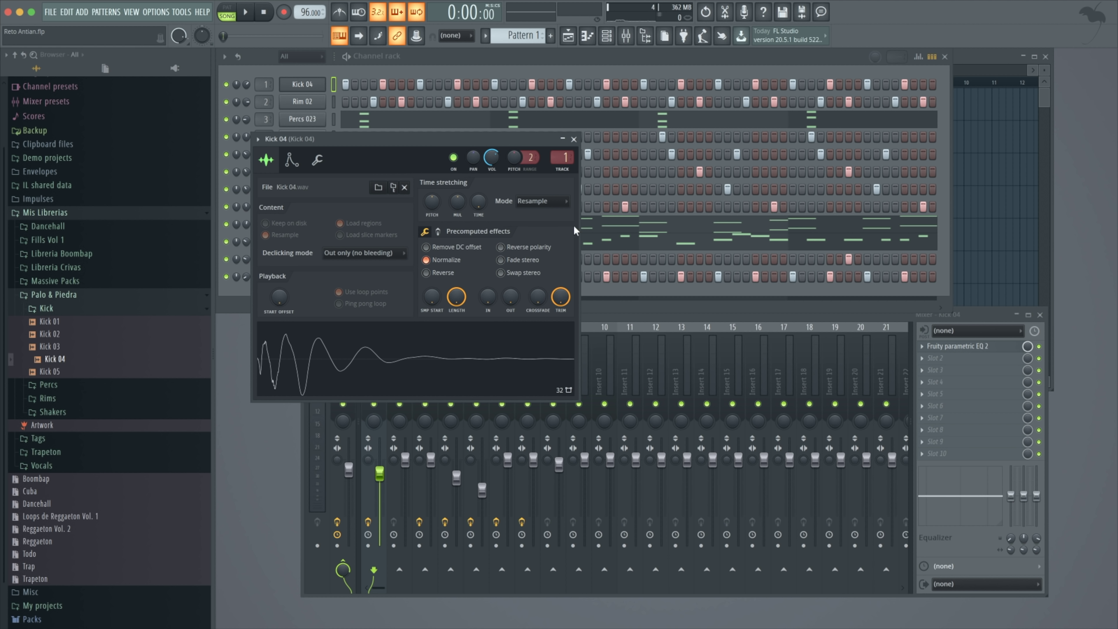
left_click(574, 138)
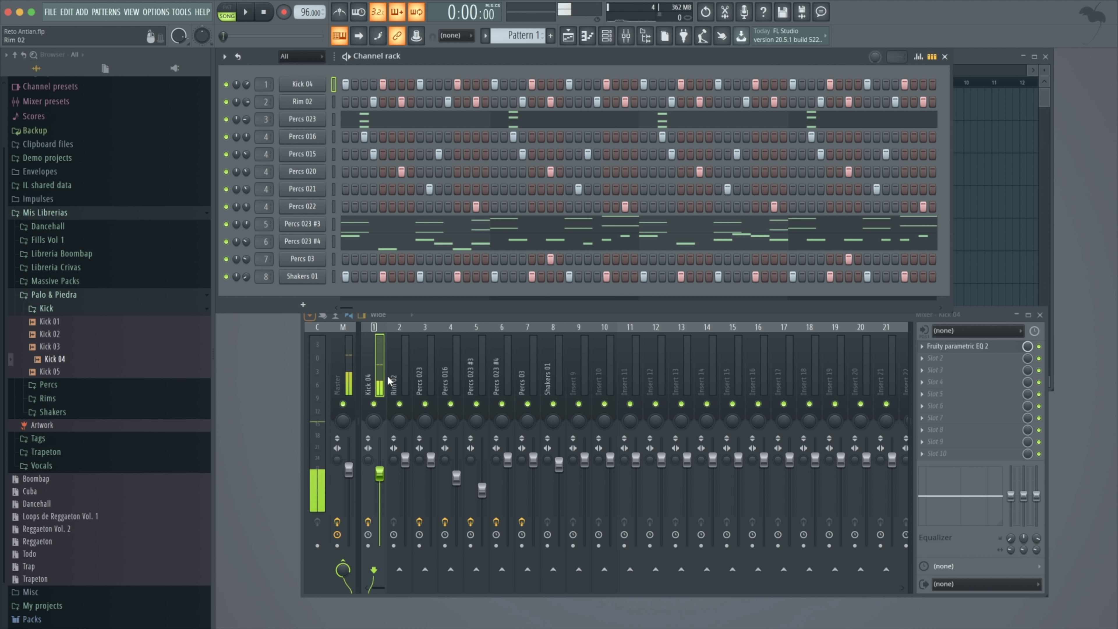
Raise band 2 in the Kick 04 insert's Fruity parametric EQ 2 and A/B it against bypass.
left_click(373, 365)
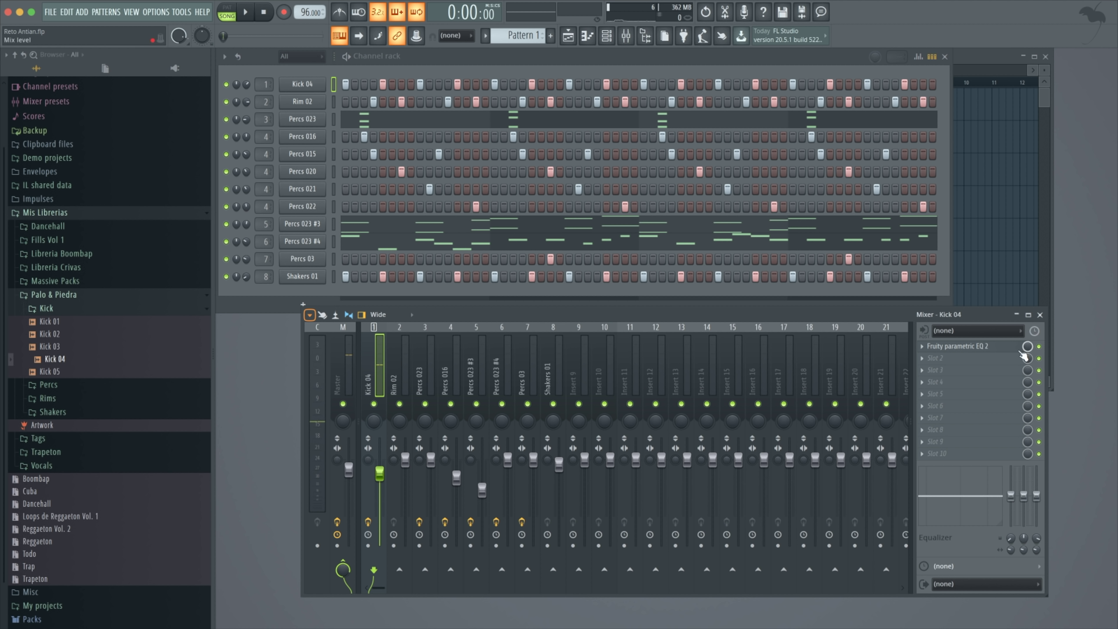
left_click(993, 349)
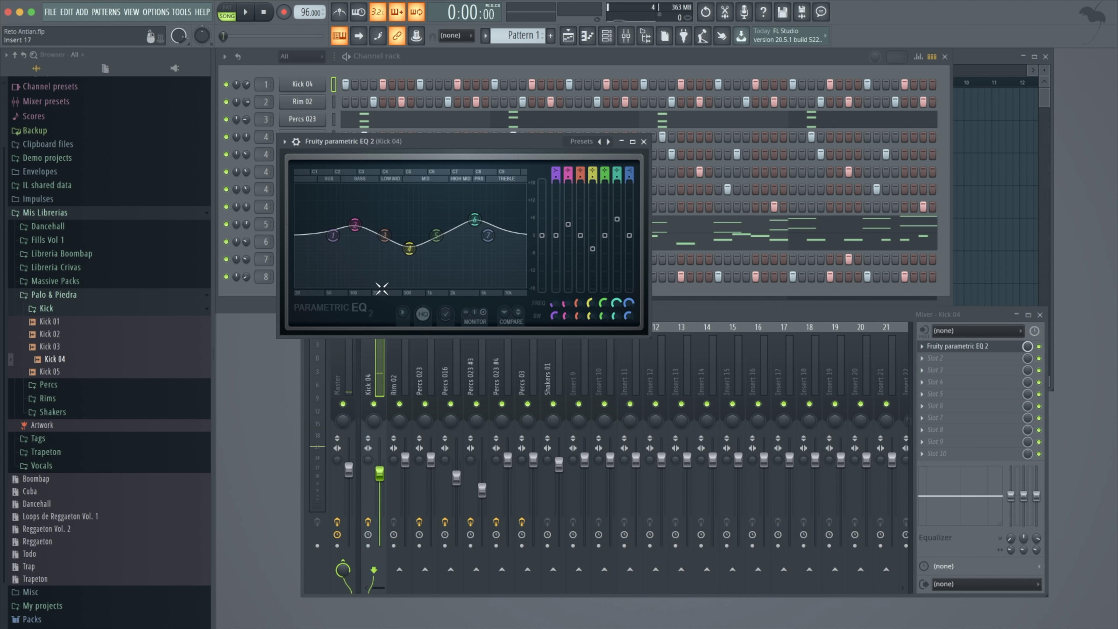
left_click_drag(335, 251, 351, 236)
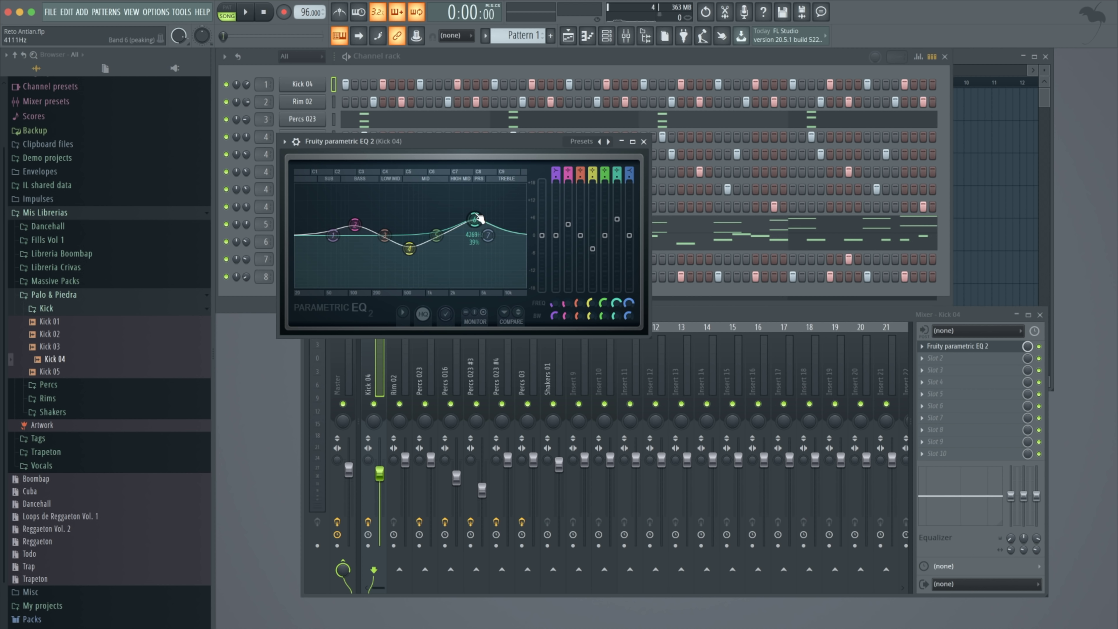
left_click(1040, 347)
key("z")
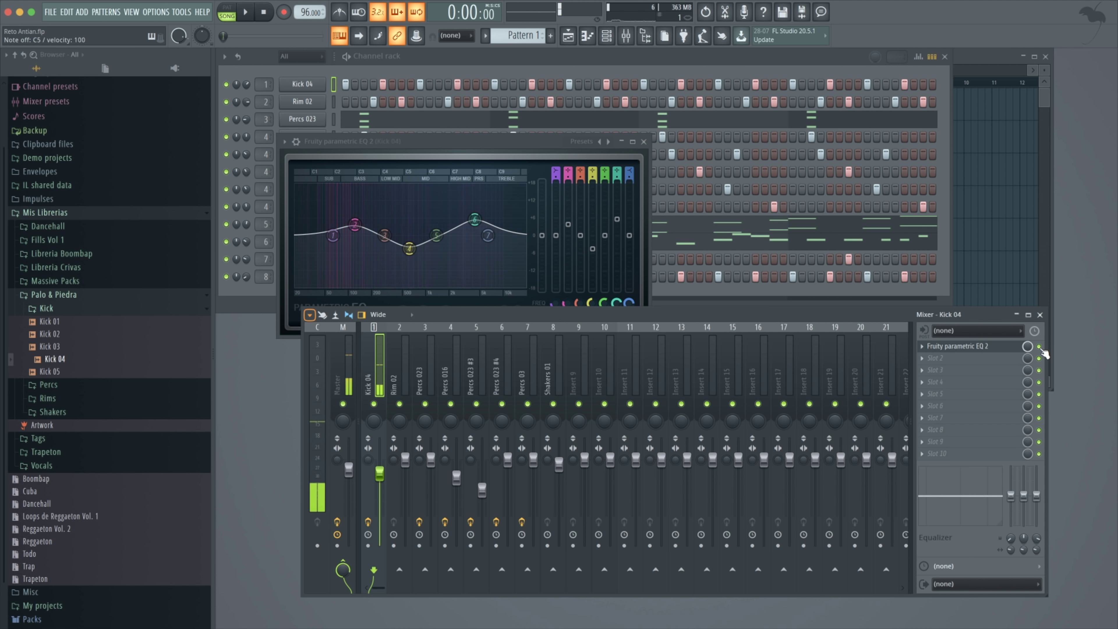
left_click(643, 141)
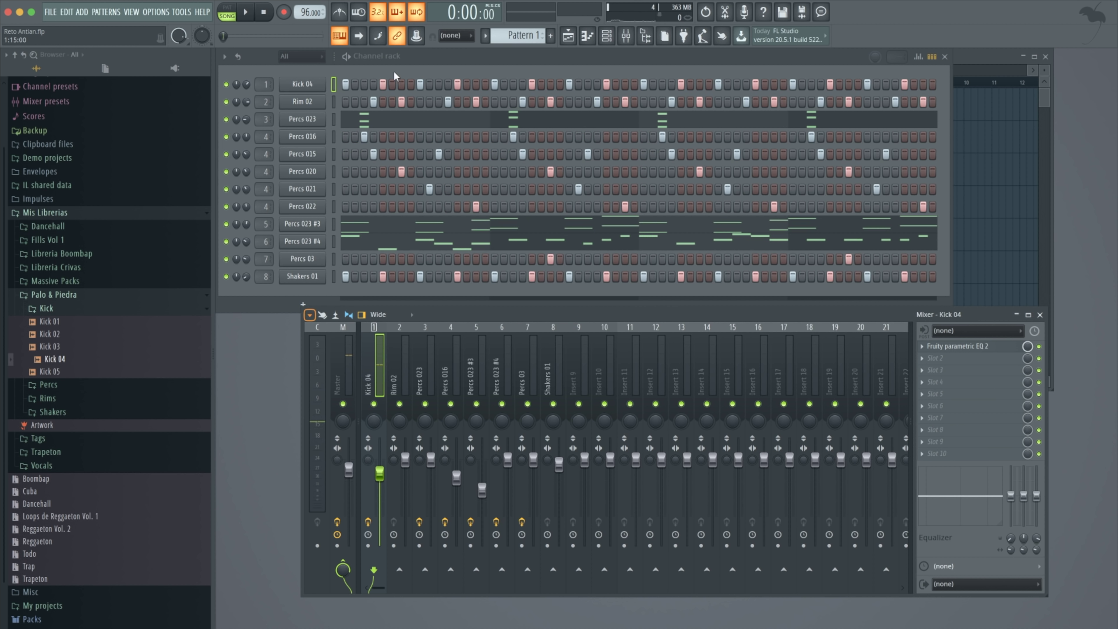
left_click(333, 101)
Drag the Rim 02 sample from the Rims folder onto the Rim 02 channel's sampler, then close it.
left_click(318, 105)
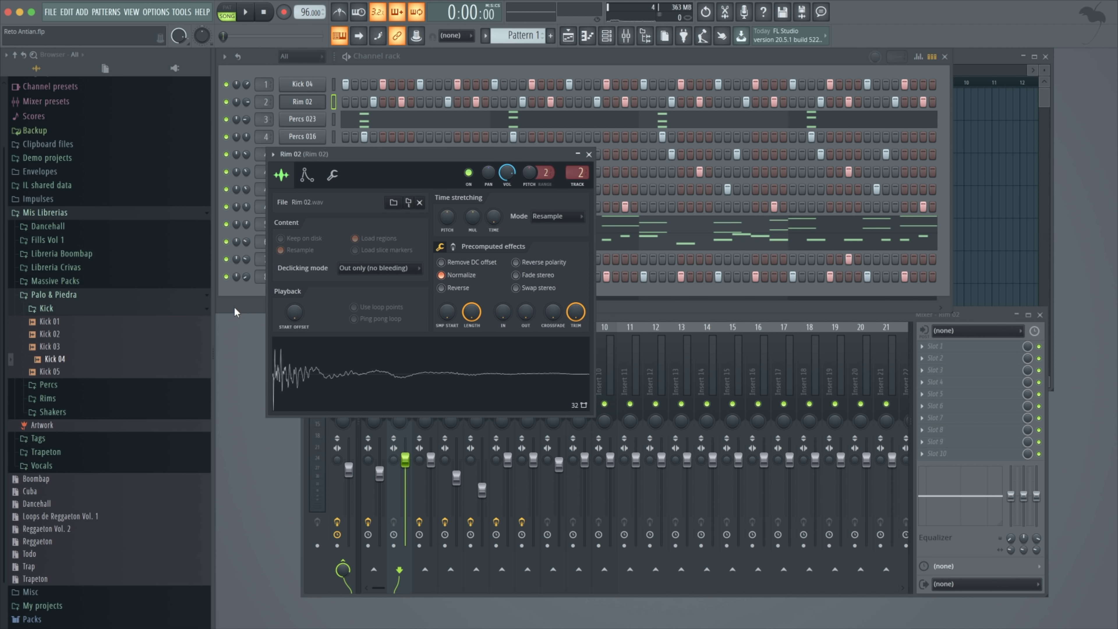
left_click(60, 309)
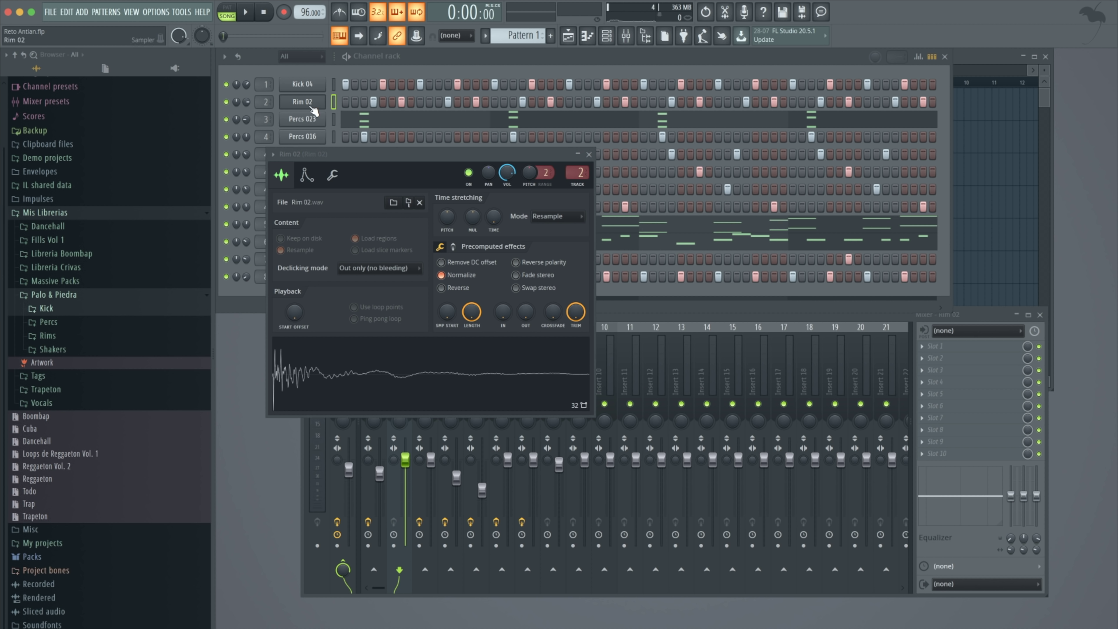
left_click(66, 337)
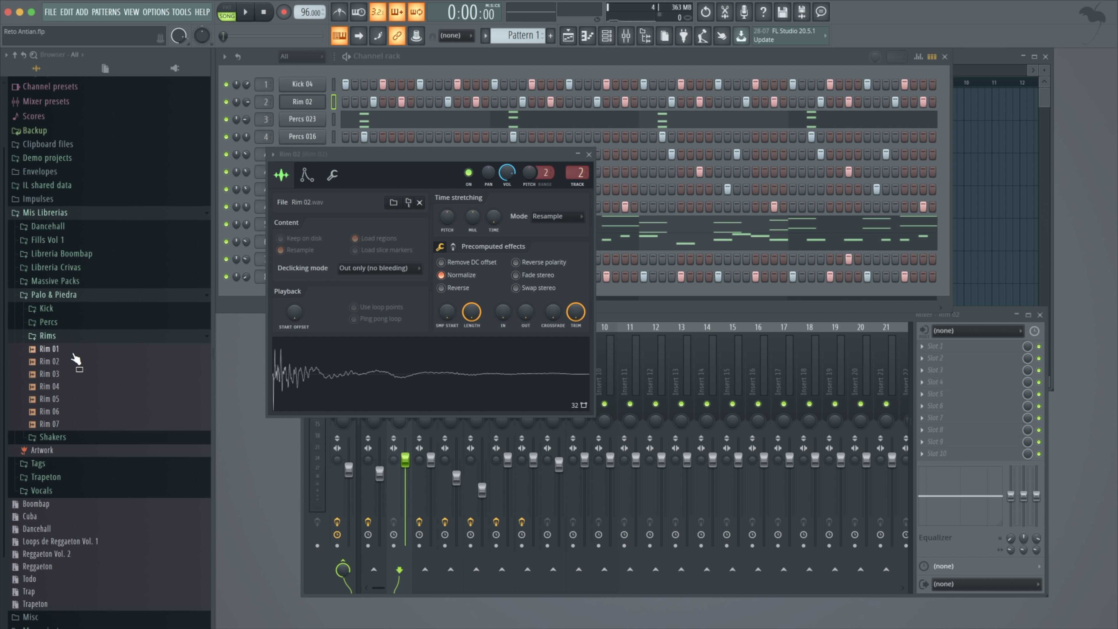
left_click(71, 362)
left_click_drag(73, 369, 350, 388)
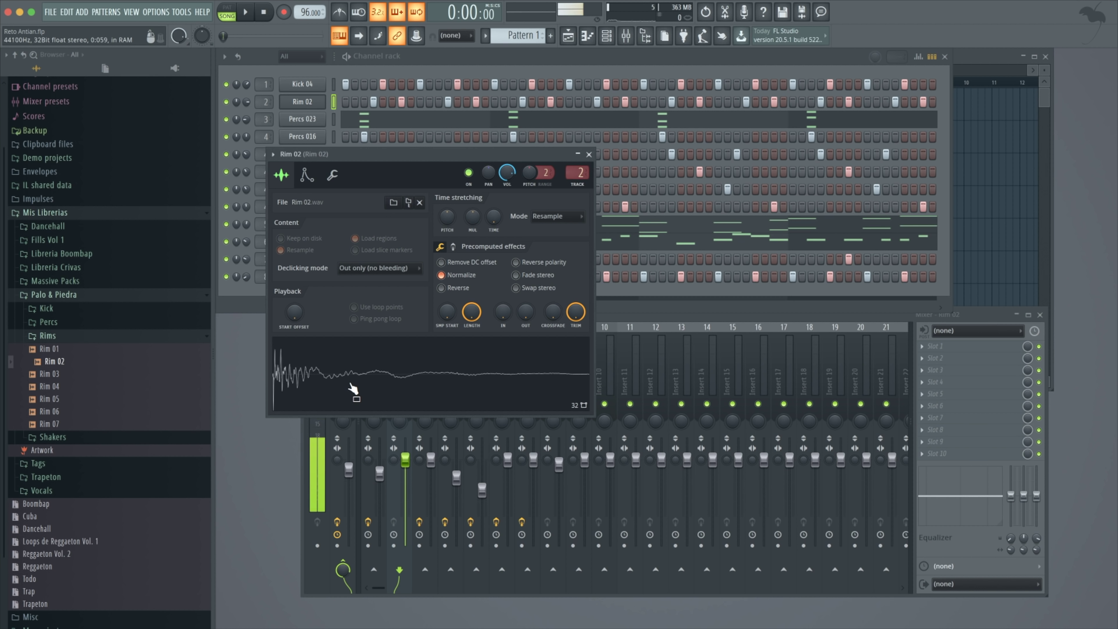
left_click(453, 247)
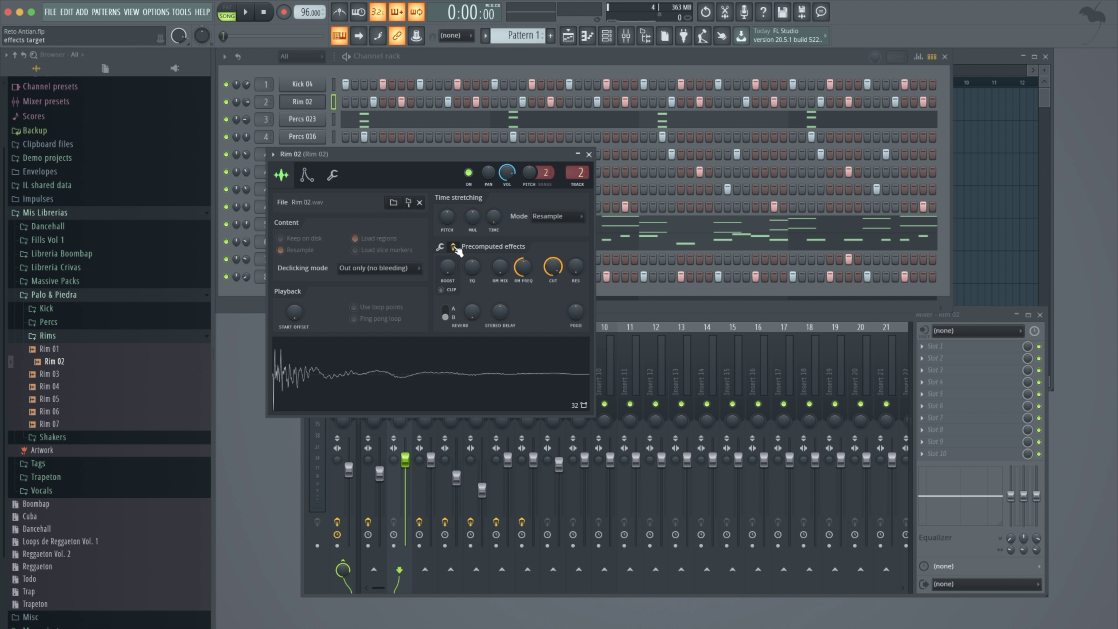
left_click(589, 155)
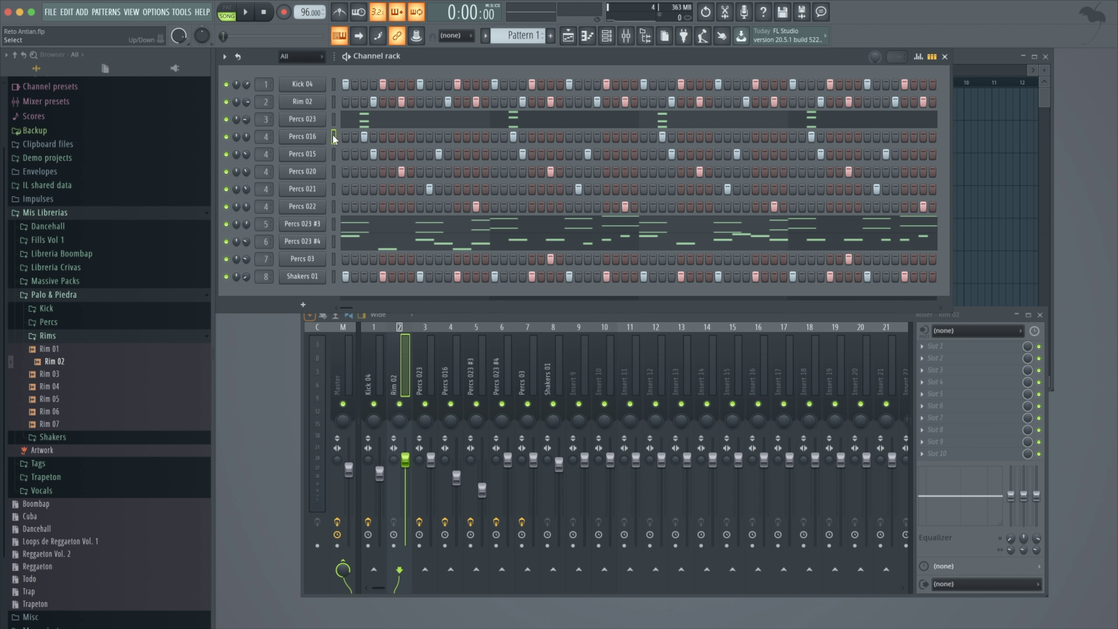
key("q")
key("Down")
key("q")
key("Down")
key("q")
key("Down")
key("q")
key("Down")
left_click(443, 387)
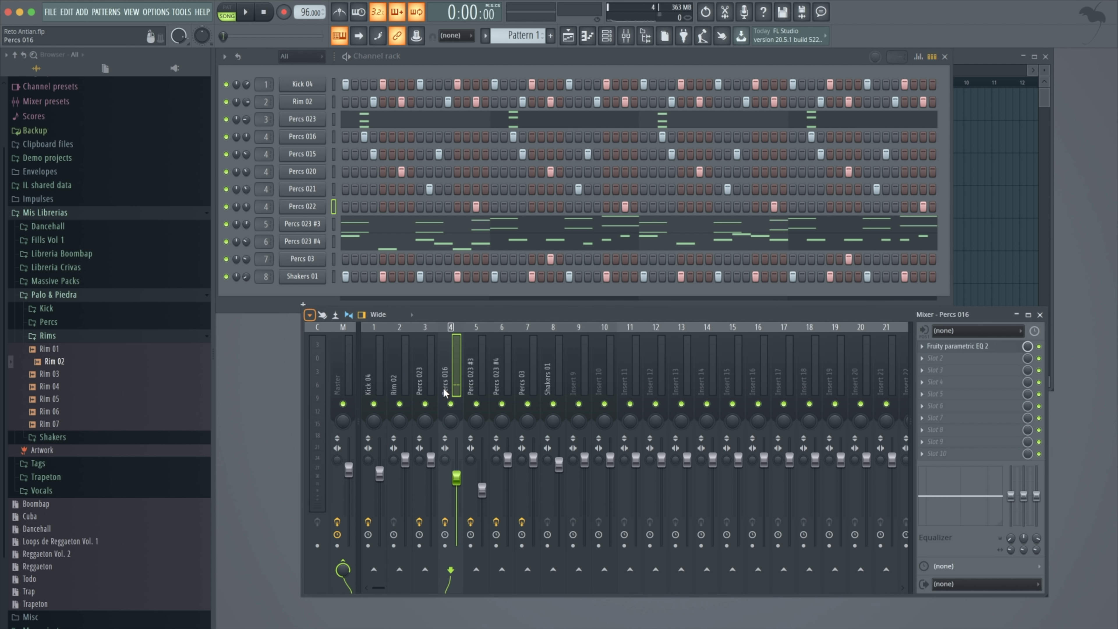
left_click(1002, 350)
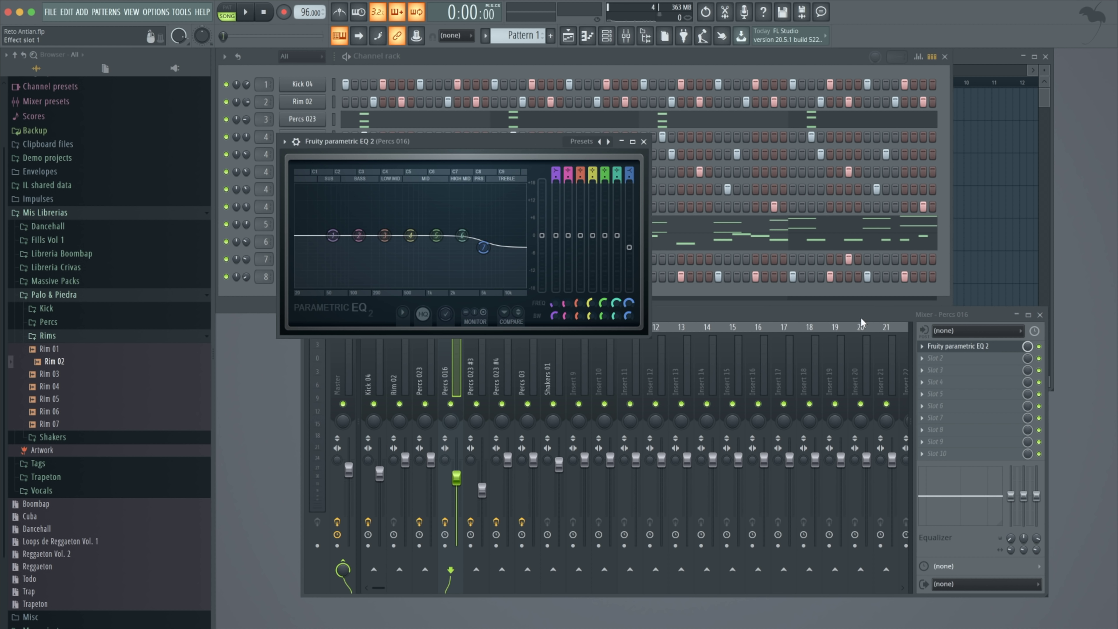
left_click(644, 142)
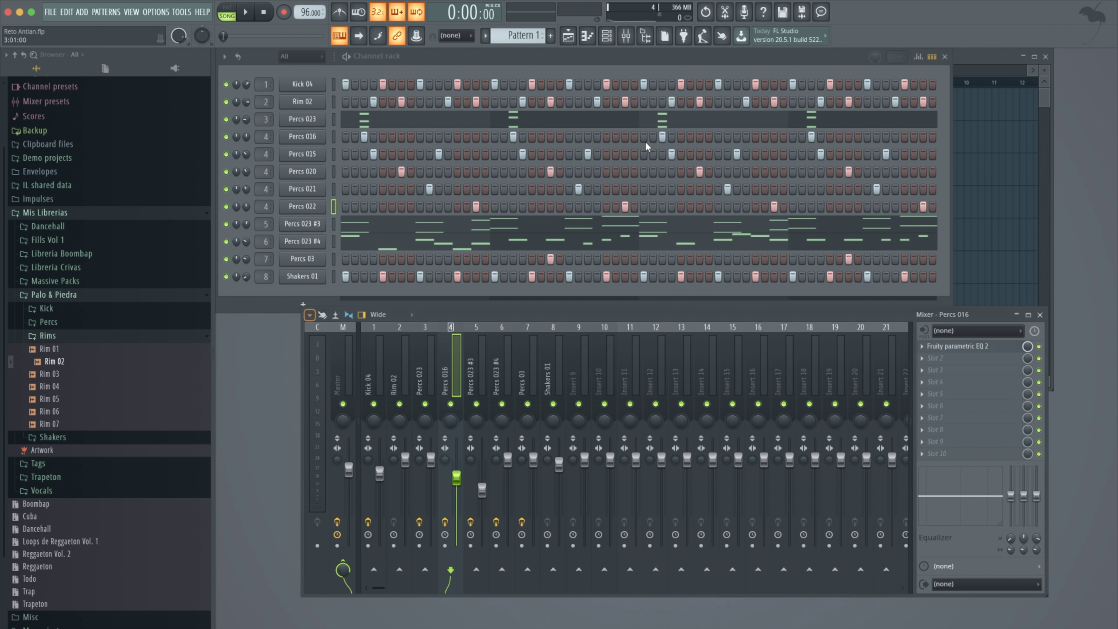
left_click(333, 120)
key("c")
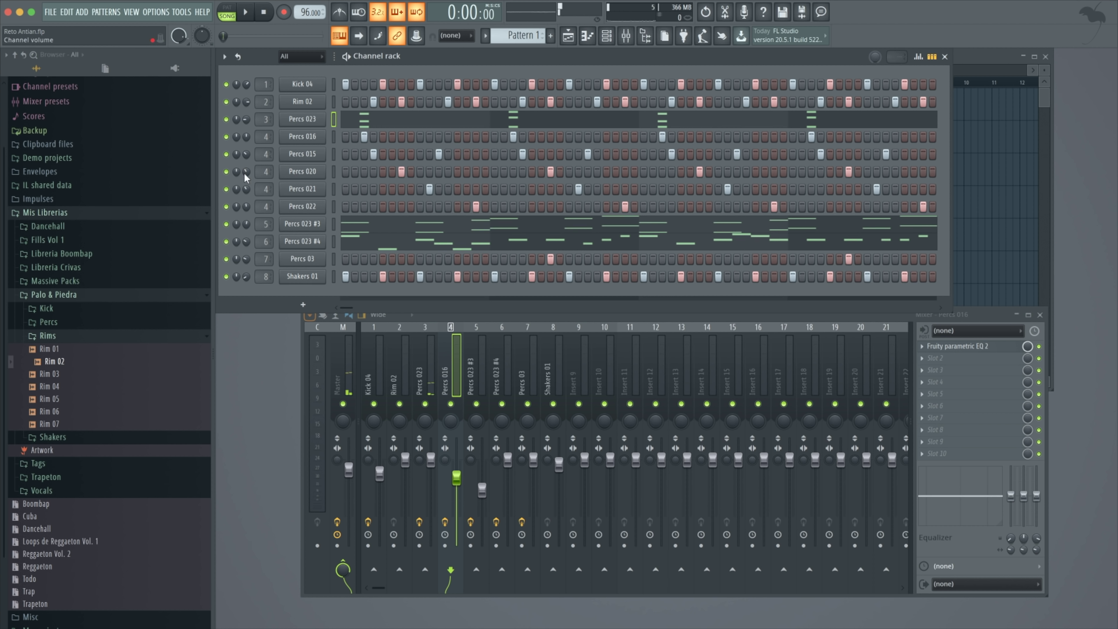
Preview Percs 023 in the Percs folder and drop it into the channel rack as a new channel.
left_click(64, 337)
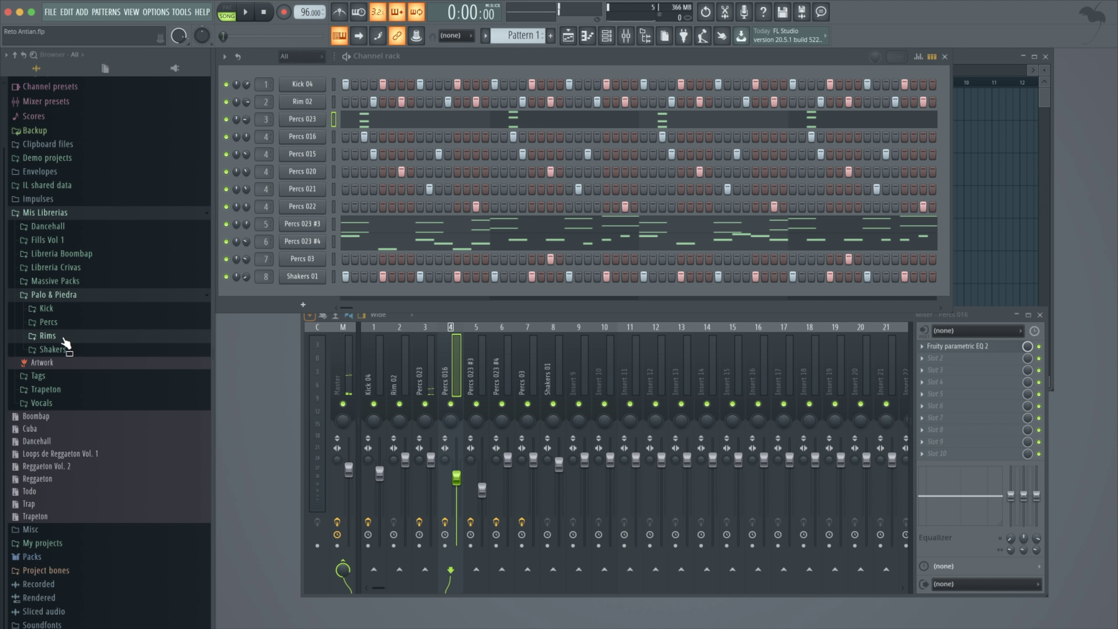
left_click(56, 324)
scroll(116, 525, "down", 3)
left_click(71, 487)
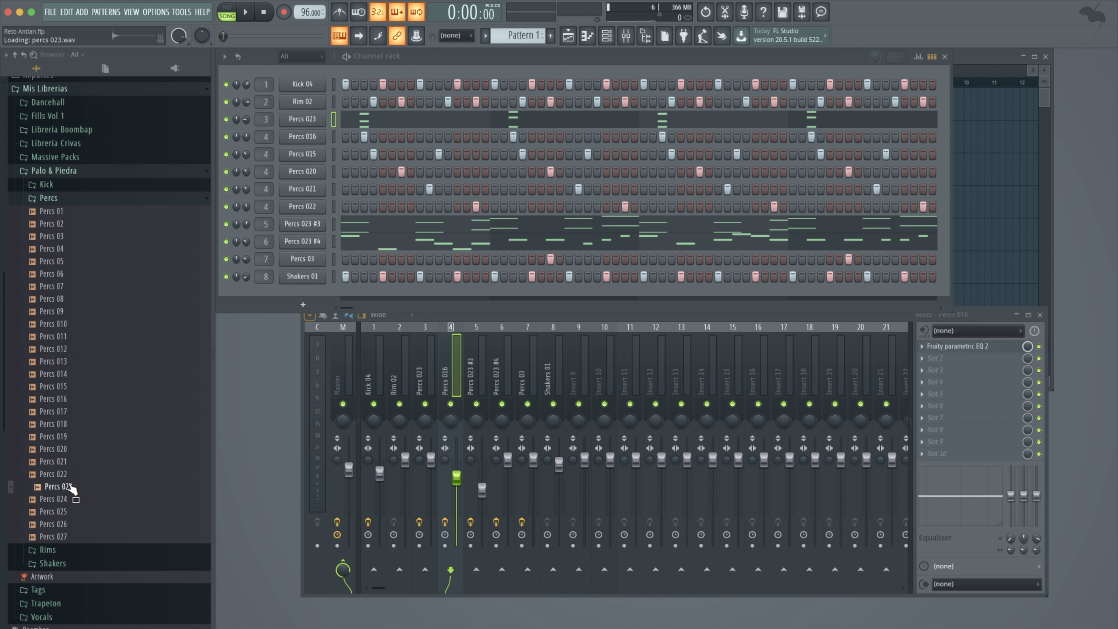
left_click(71, 487)
left_click(72, 487)
left_click_drag(71, 487, 302, 290)
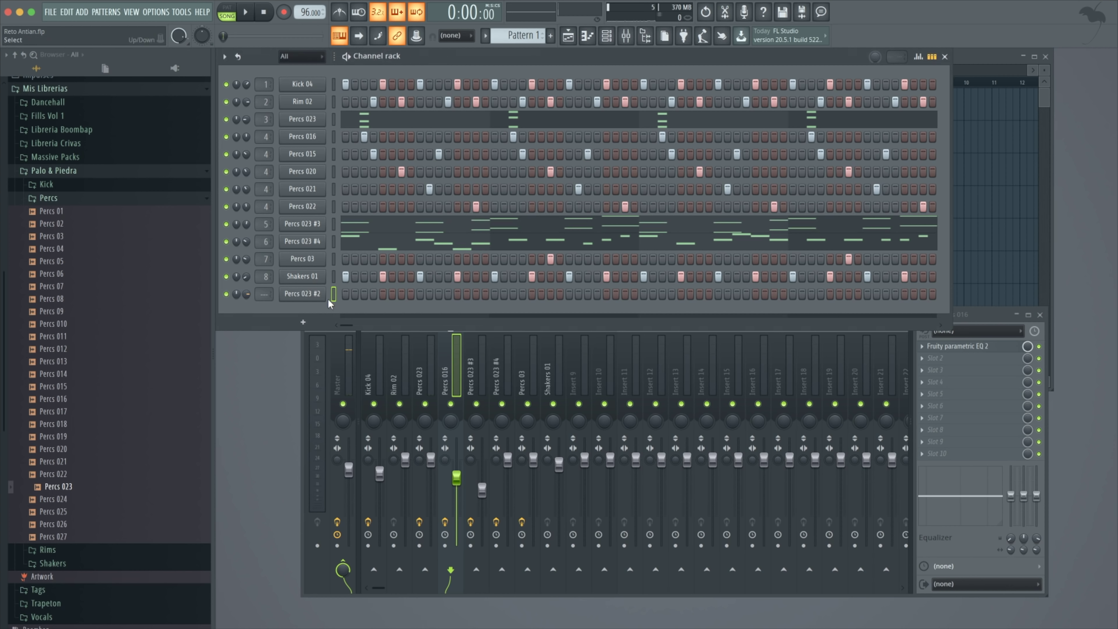
Link Percs 023 #2 to mixer insert 10 with Ctrl+L and audition it in the sampler.
left_click(606, 374)
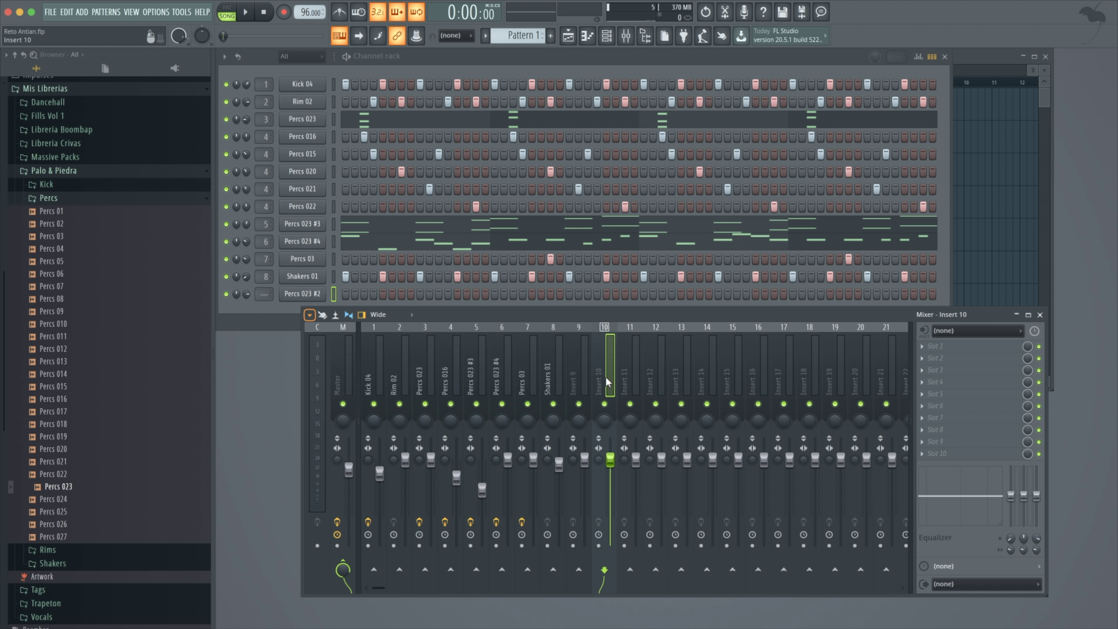
key("ctrl+l")
left_click(302, 294)
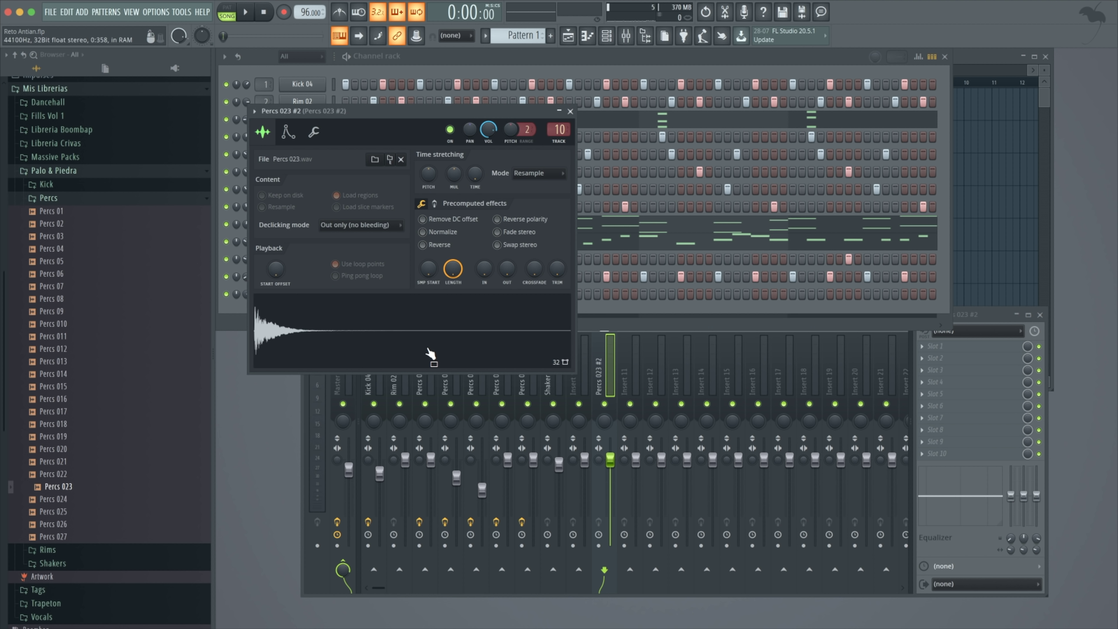
left_click(374, 343)
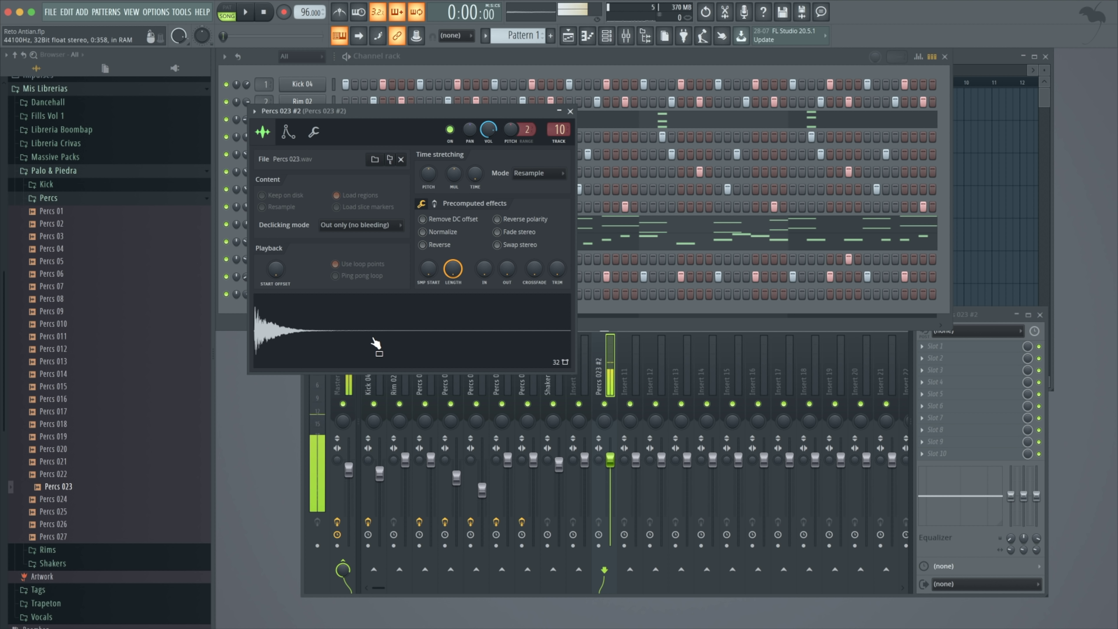
left_click(286, 337)
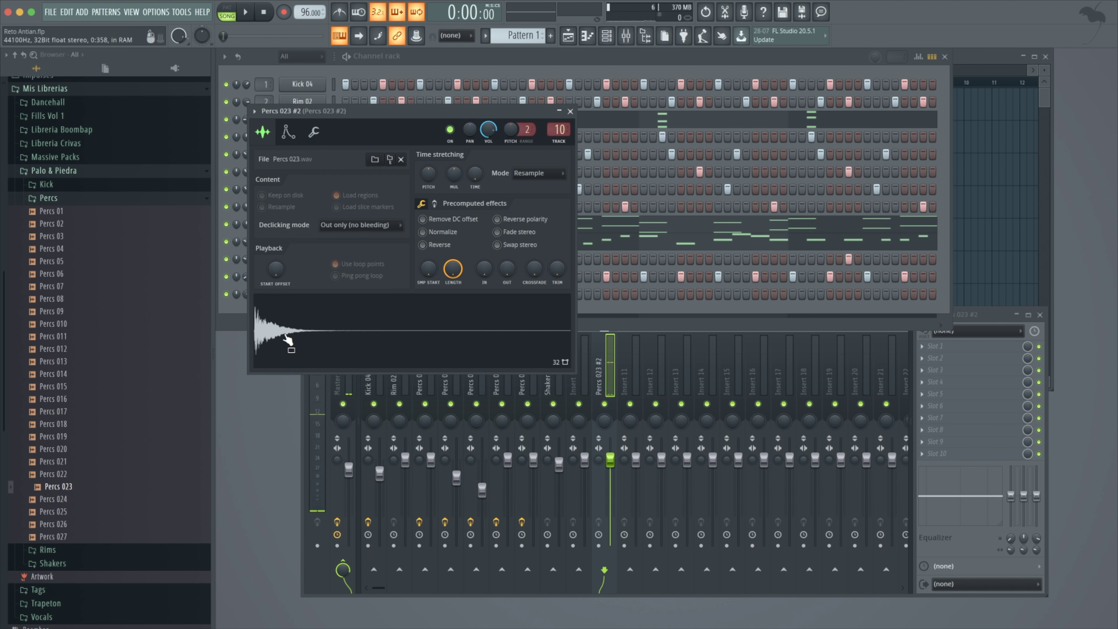
left_click(571, 111)
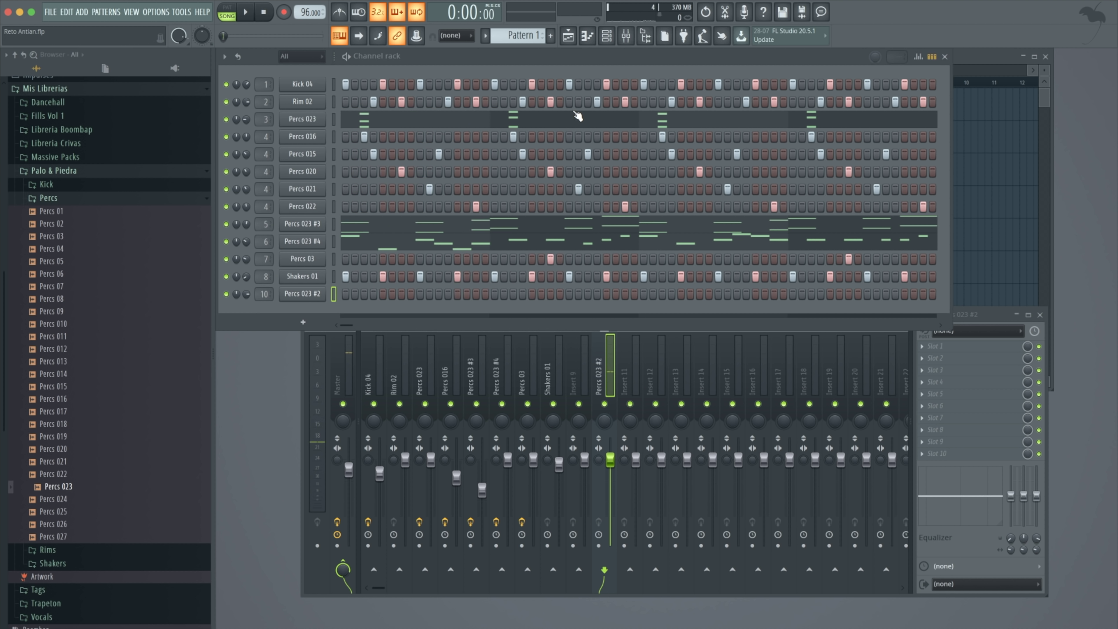
Open Percs 023 in the pitch corrector, then delete Newtone from the Master insert's effects.
right_click(52, 489)
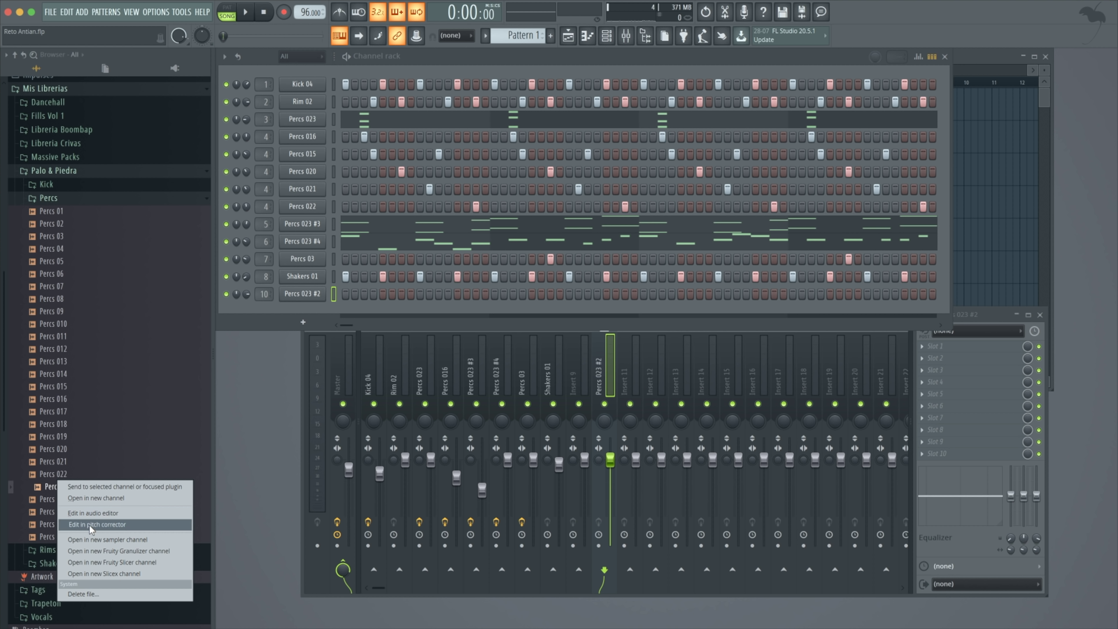
left_click(98, 525)
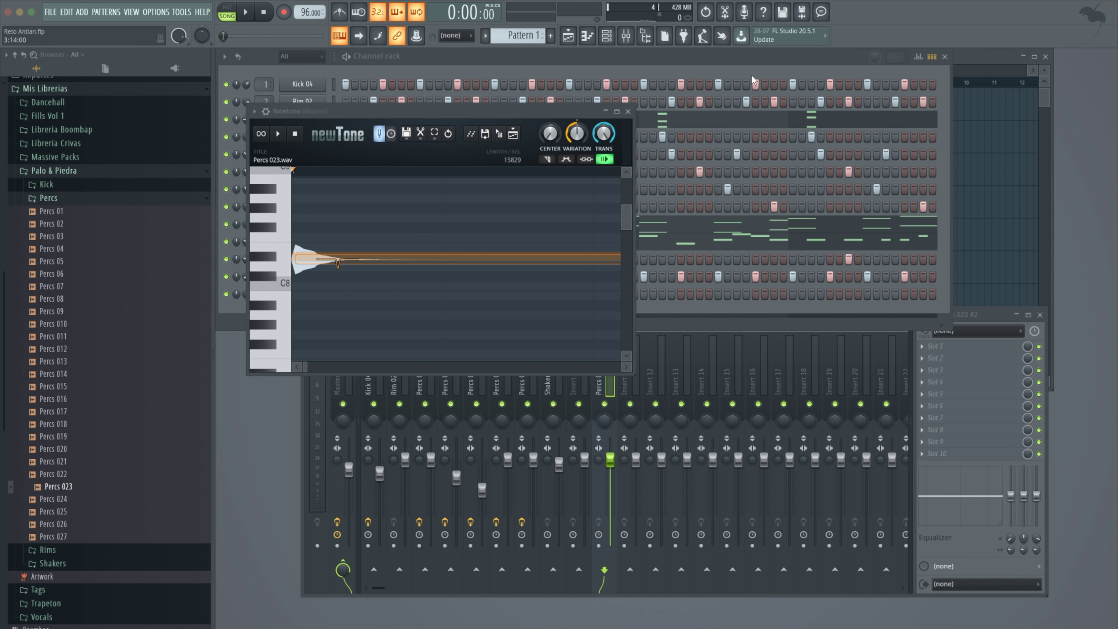
left_click(628, 112)
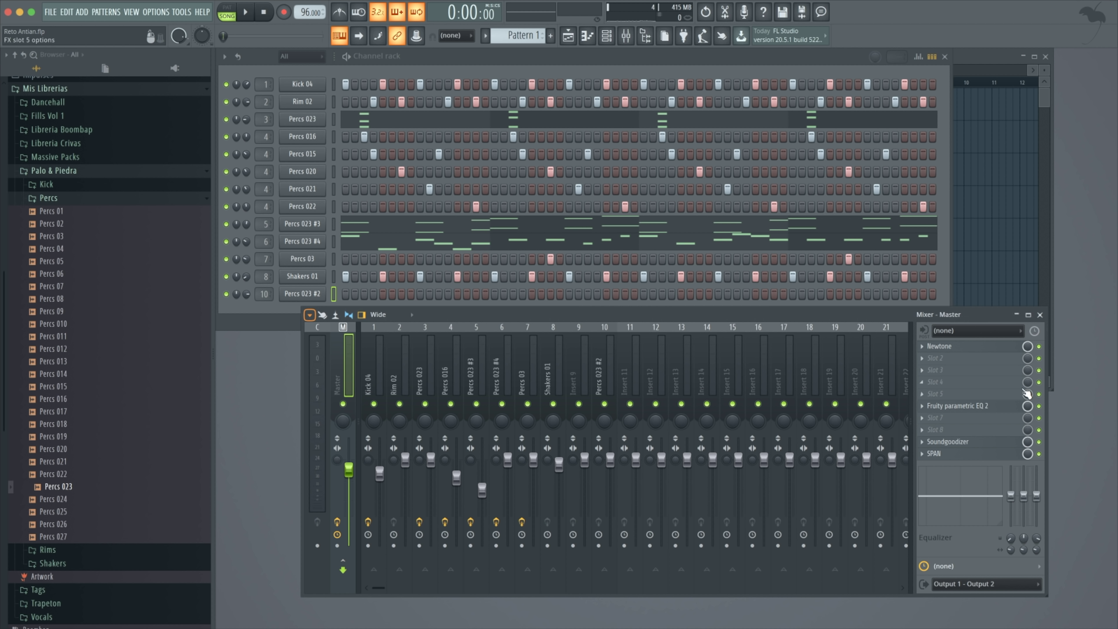
left_click(923, 347)
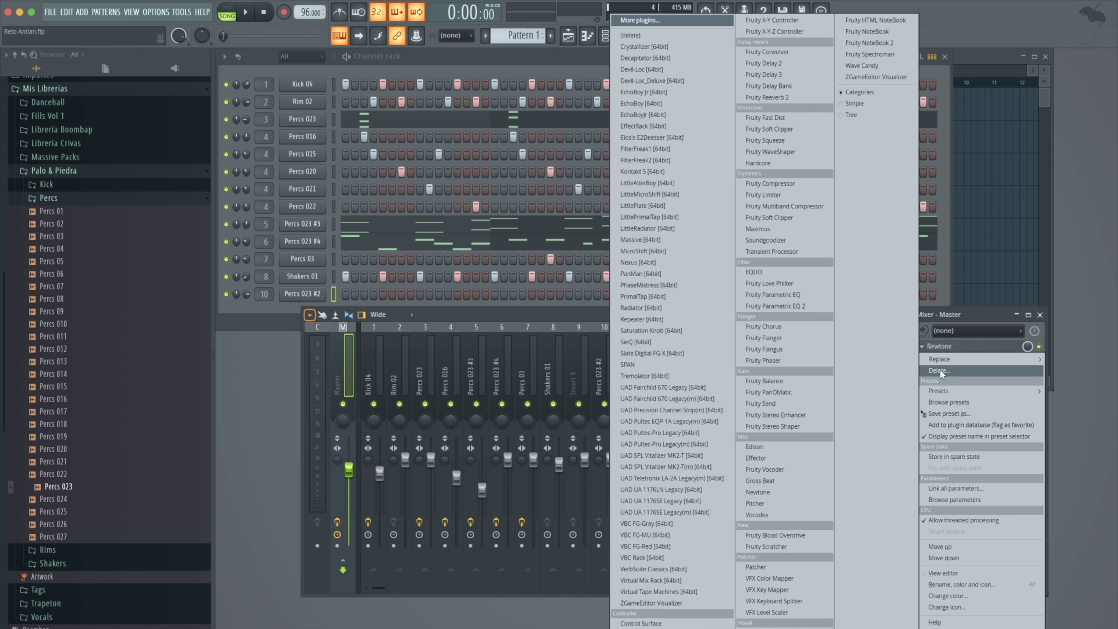
left_click(940, 371)
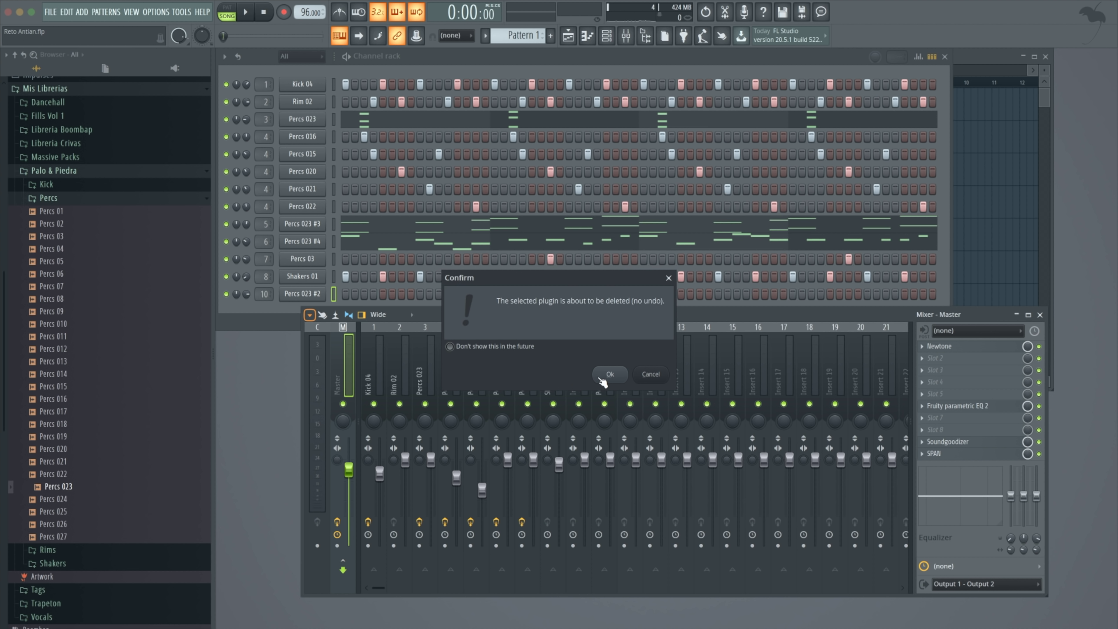
left_click(609, 375)
left_click(303, 294)
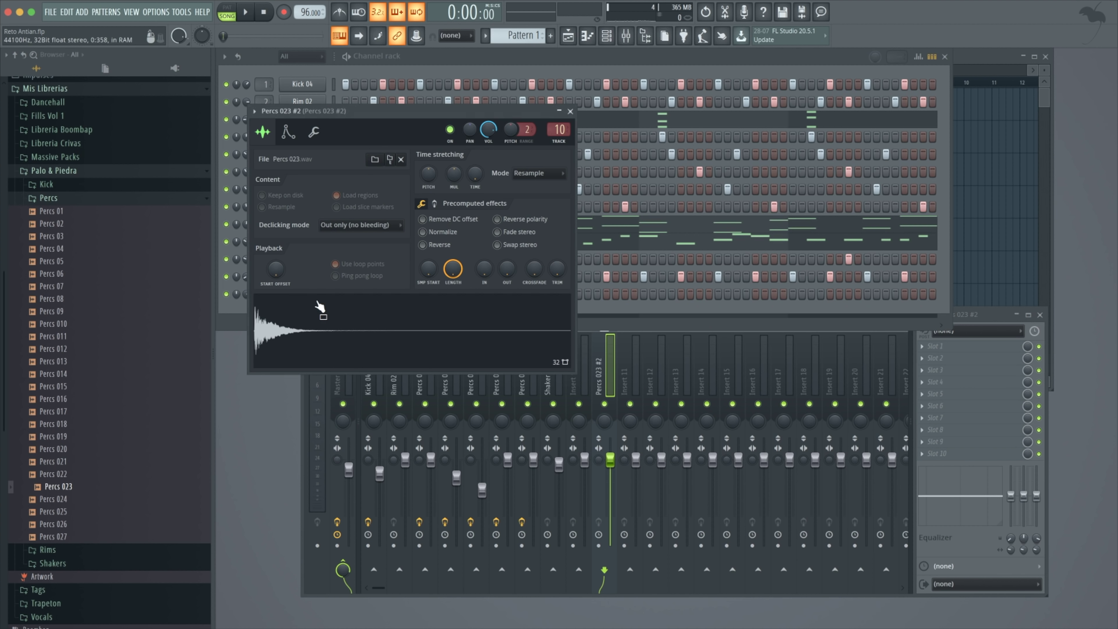
Set Percs 023 #2's root note to D#5 in Miscellaneous functions, compare against C5, and close.
left_click(315, 133)
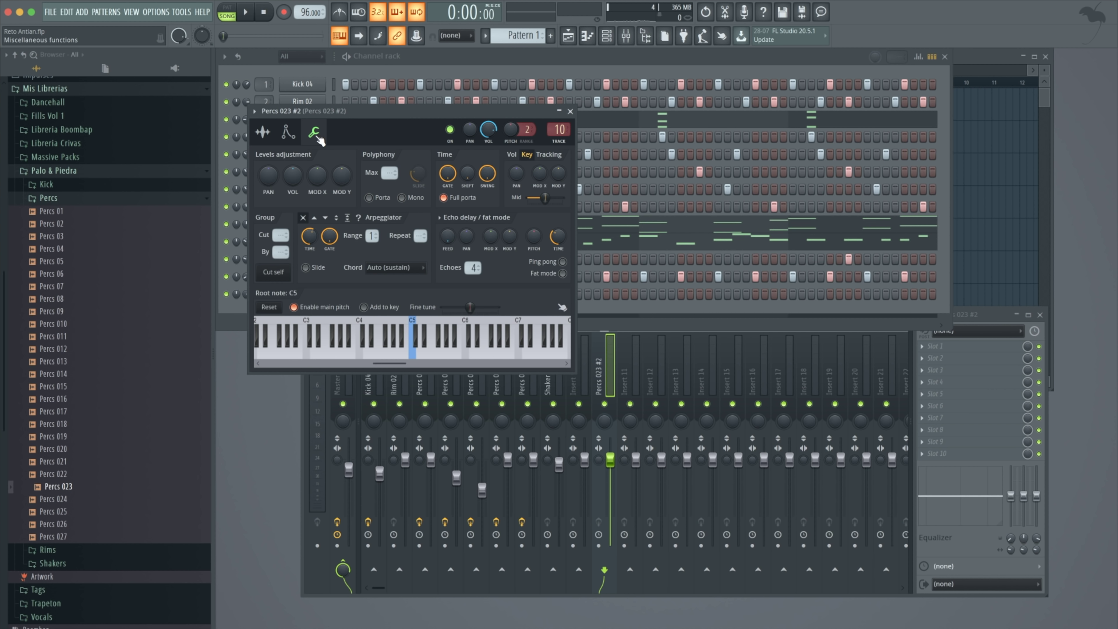
right_click(426, 337)
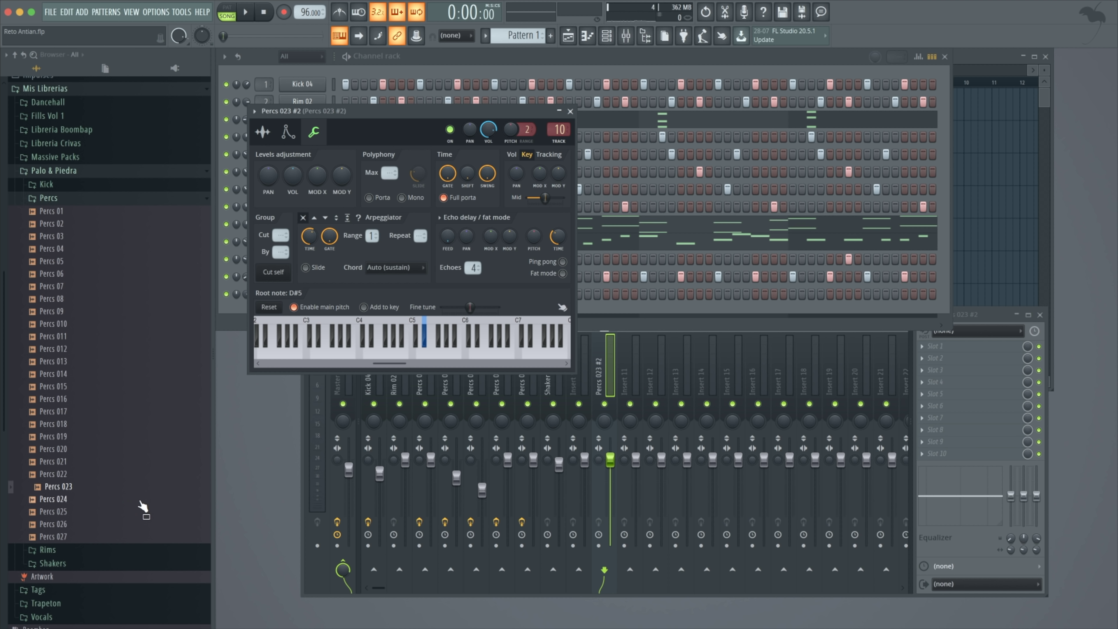
key("c")
right_click(414, 348)
left_click(359, 352)
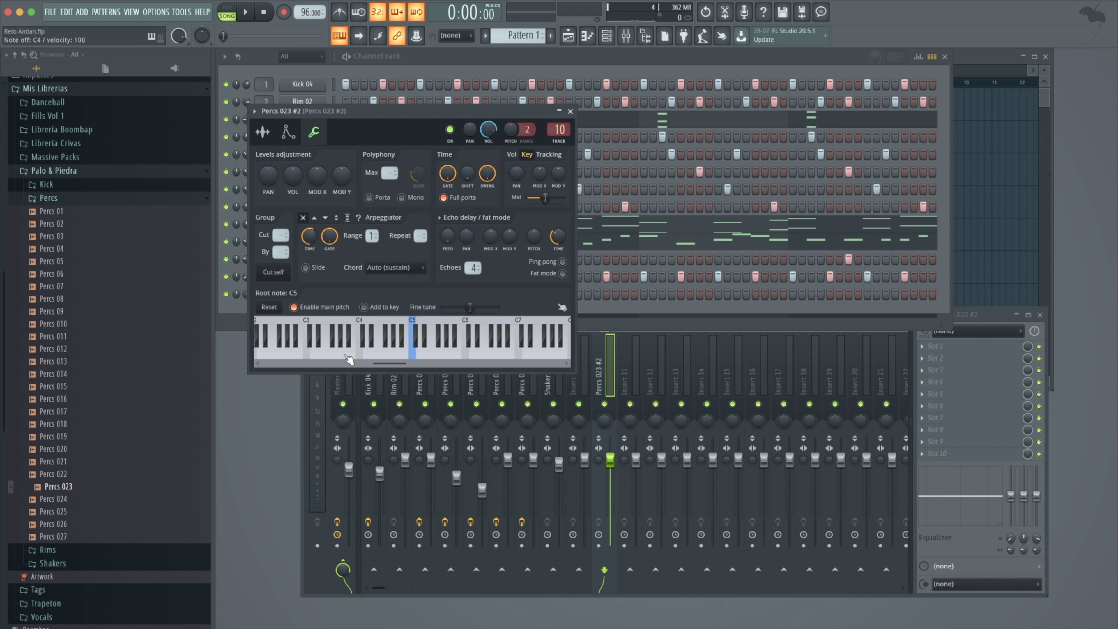
left_click(359, 355)
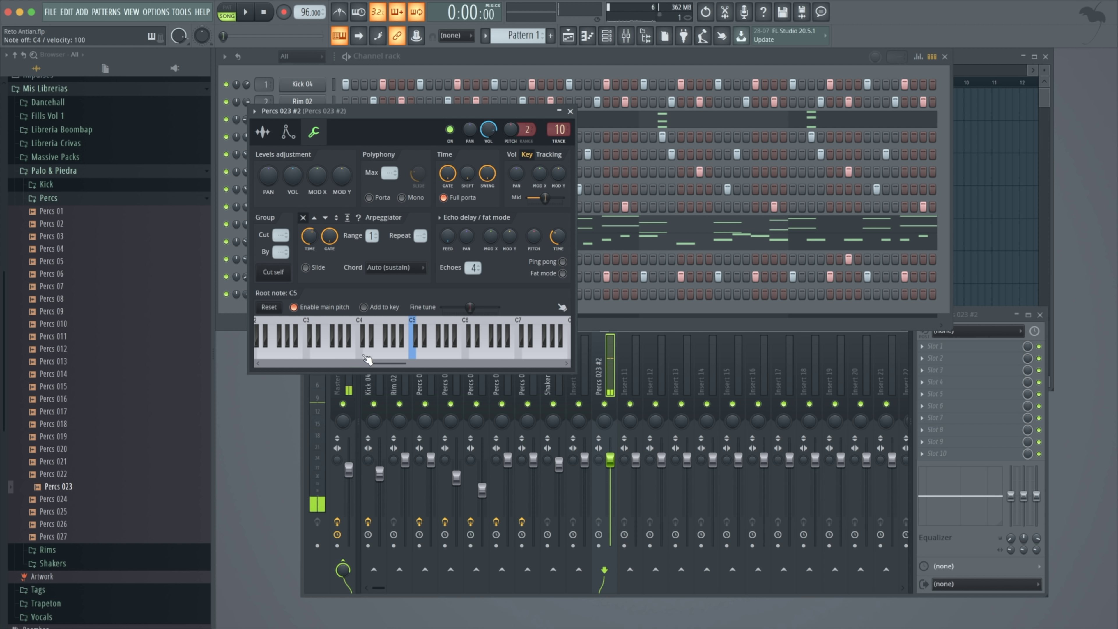
right_click(426, 340)
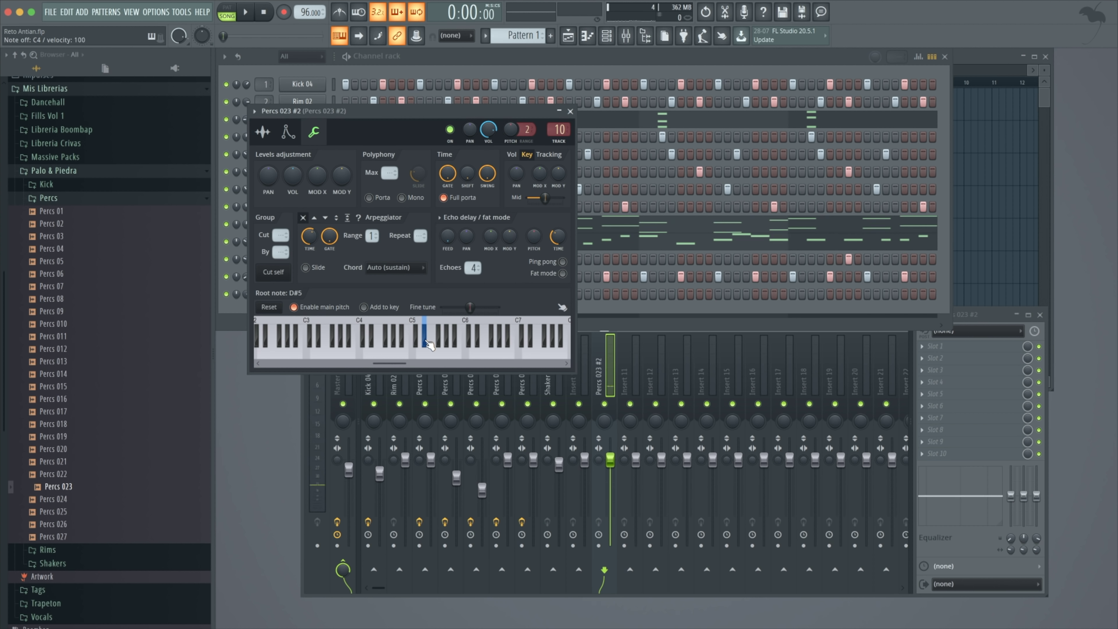
left_click(428, 343)
left_click(571, 111)
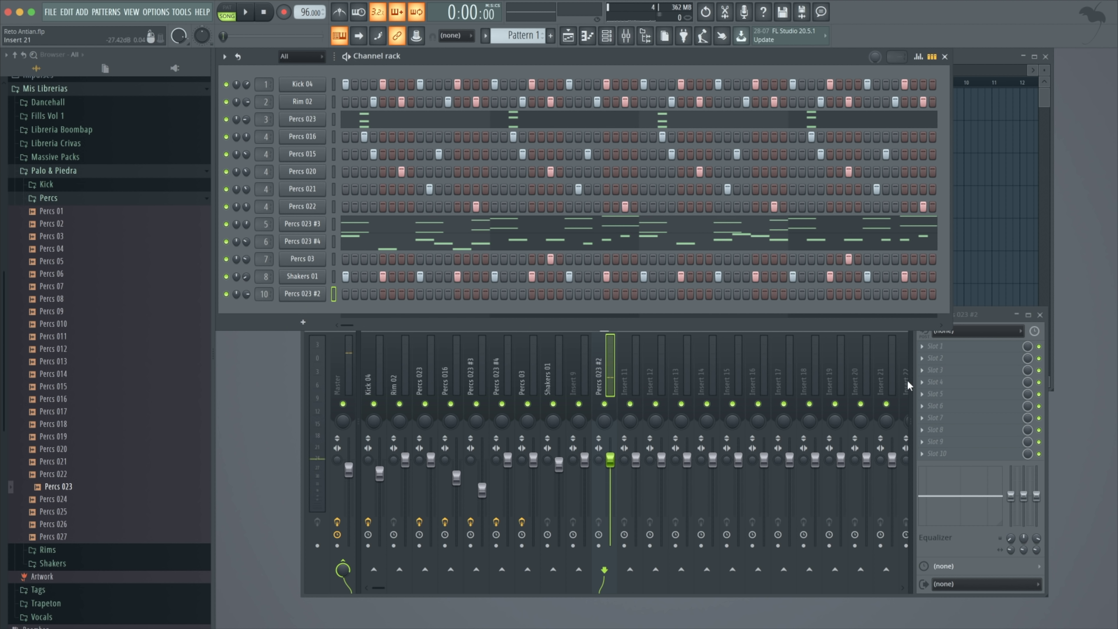
Load Fruity parametric EQ 2 into slot 1 and make band 1 a high-pass near 357 Hz.
left_click(932, 346)
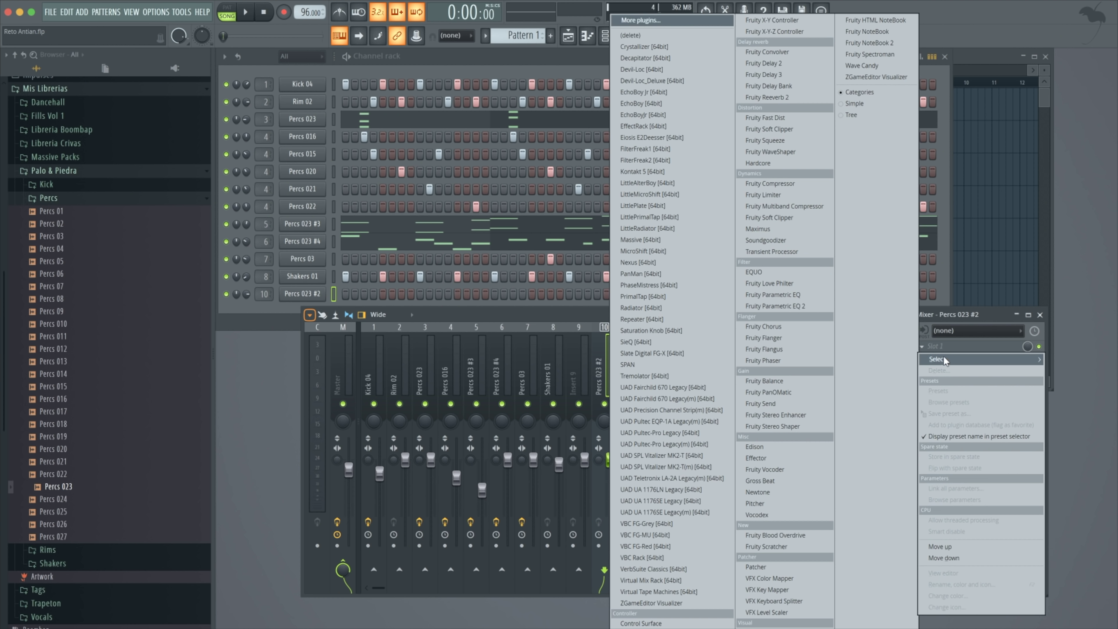
left_click(772, 305)
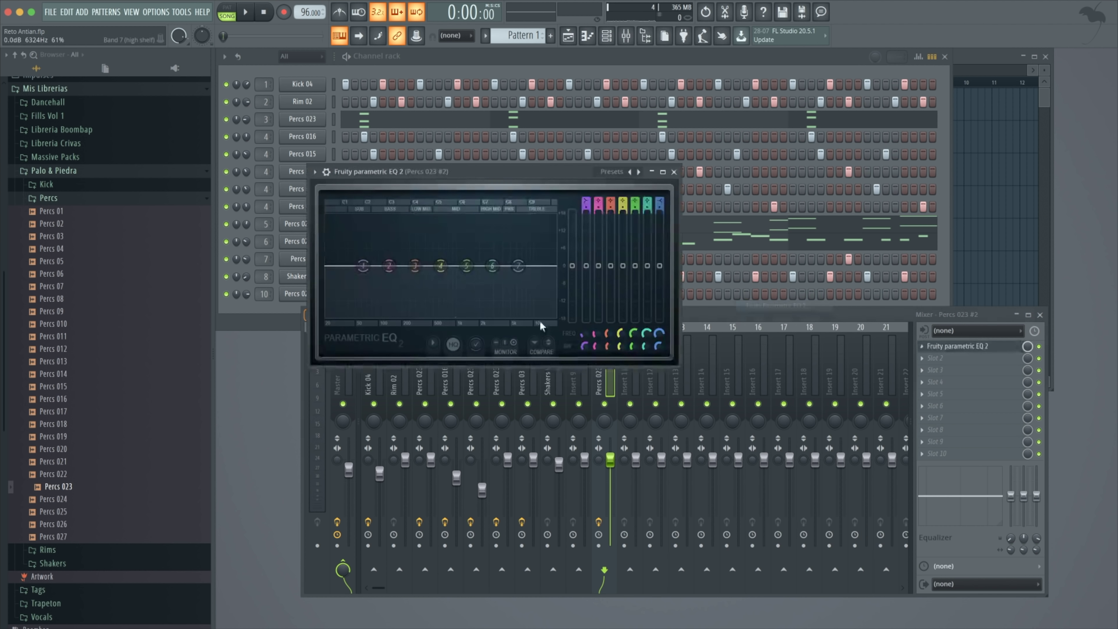
right_click(366, 267)
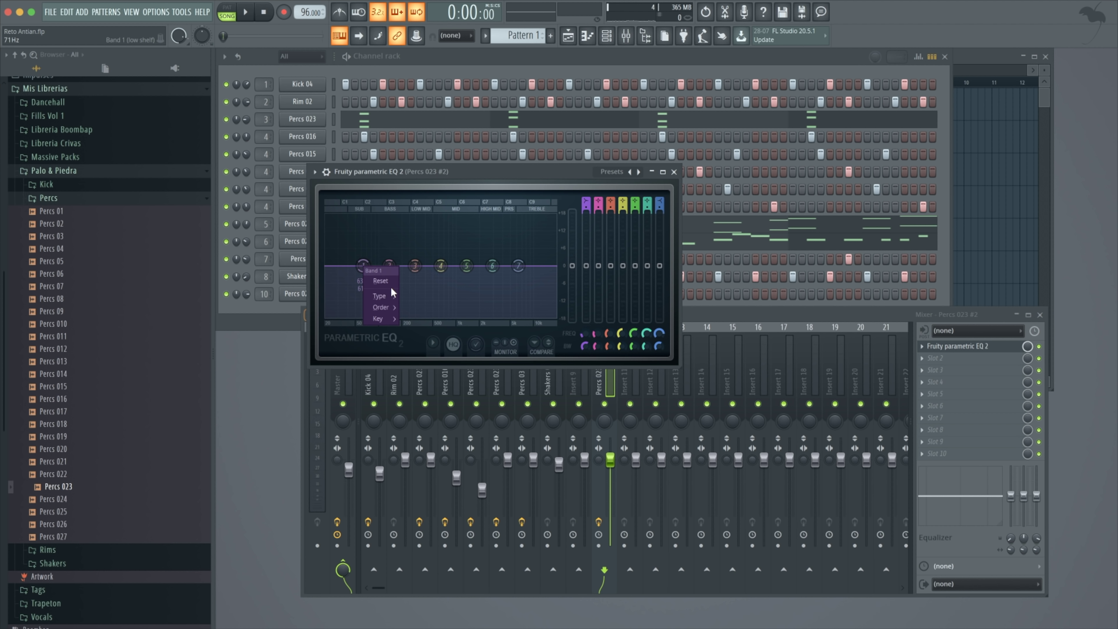
left_click(424, 306)
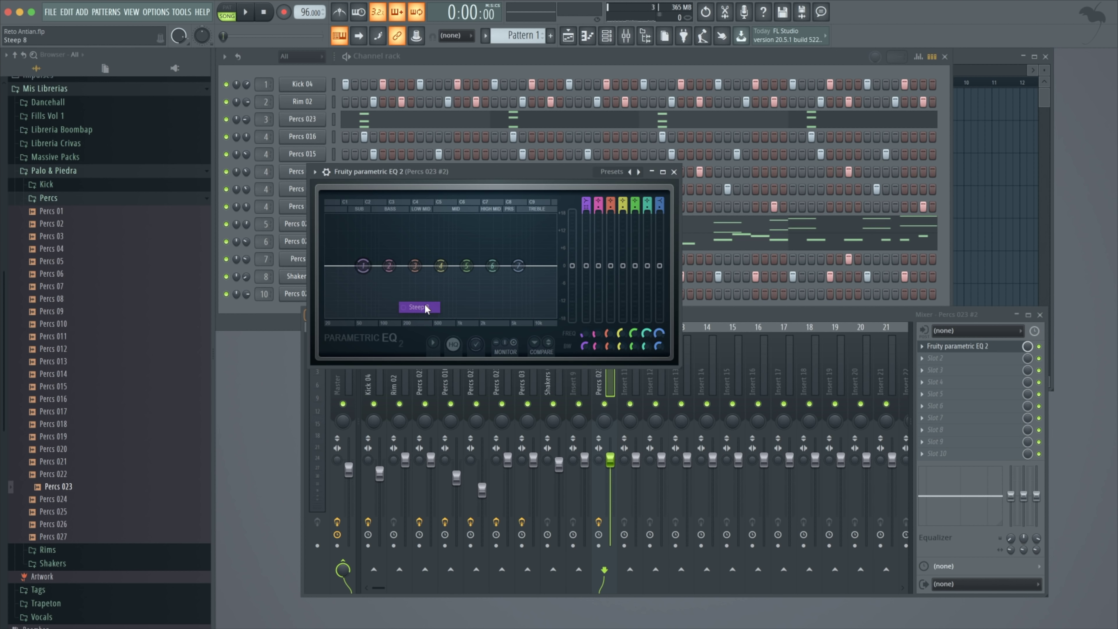
right_click(363, 265)
mouse_move(381, 296)
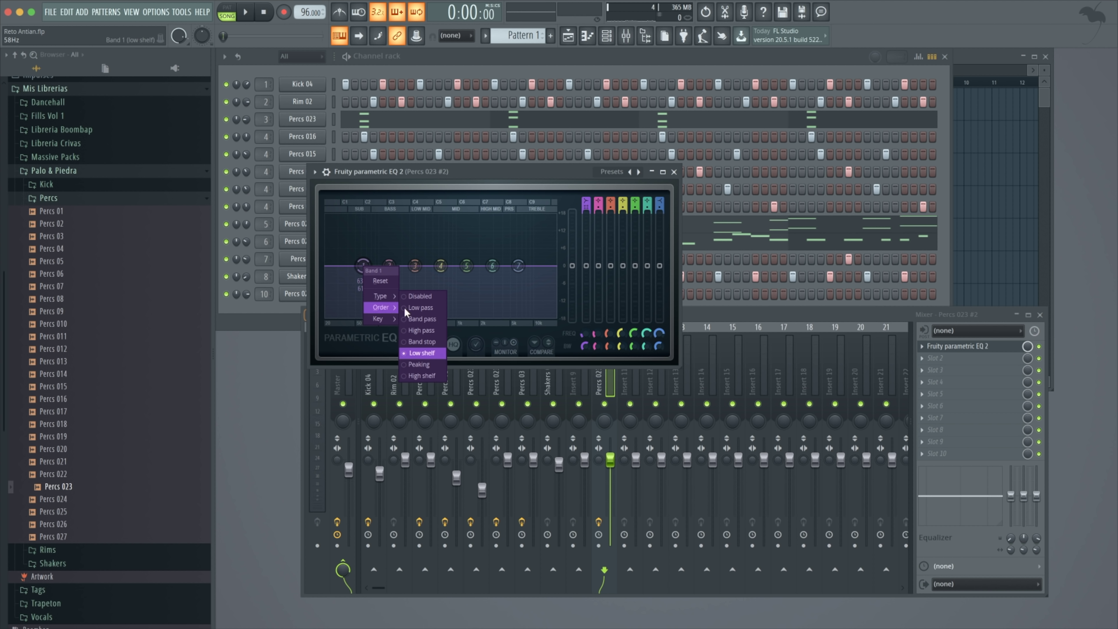
left_click(431, 329)
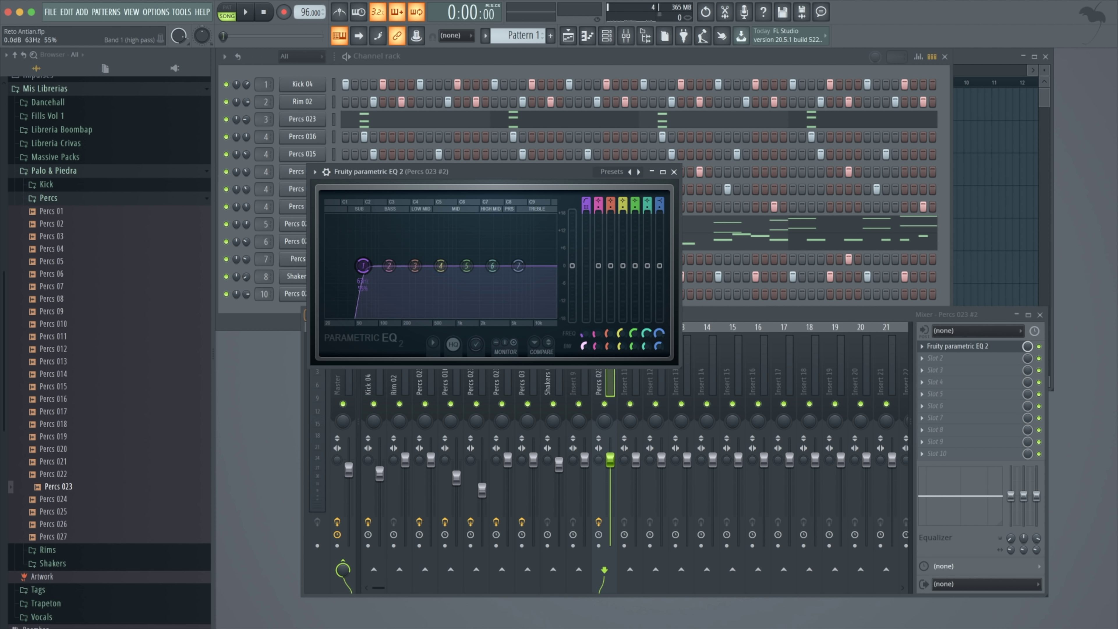
left_click_drag(379, 270, 426, 272)
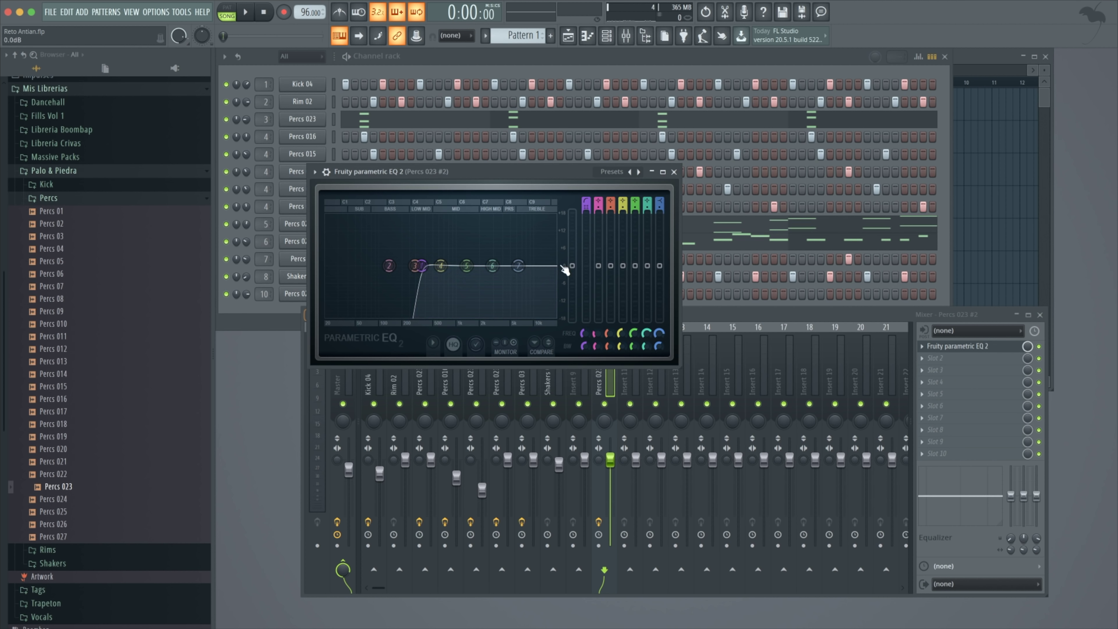
Make band 7 a steep low-pass near 4529 Hz and pull both cutoffs toward the midrange.
right_click(521, 272)
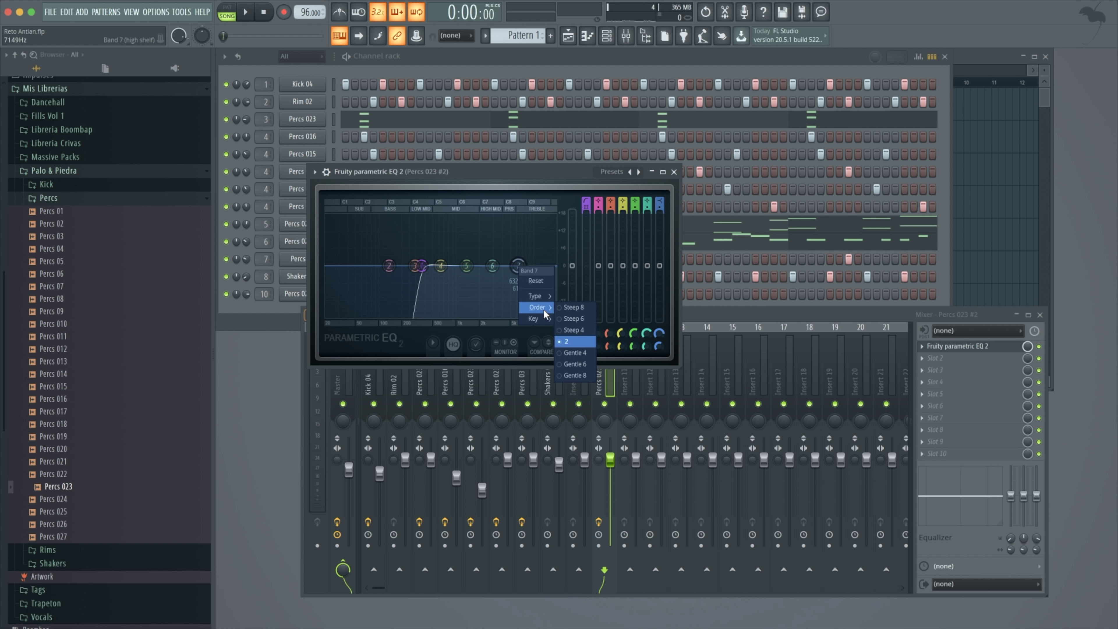
left_click(572, 307)
right_click(521, 268)
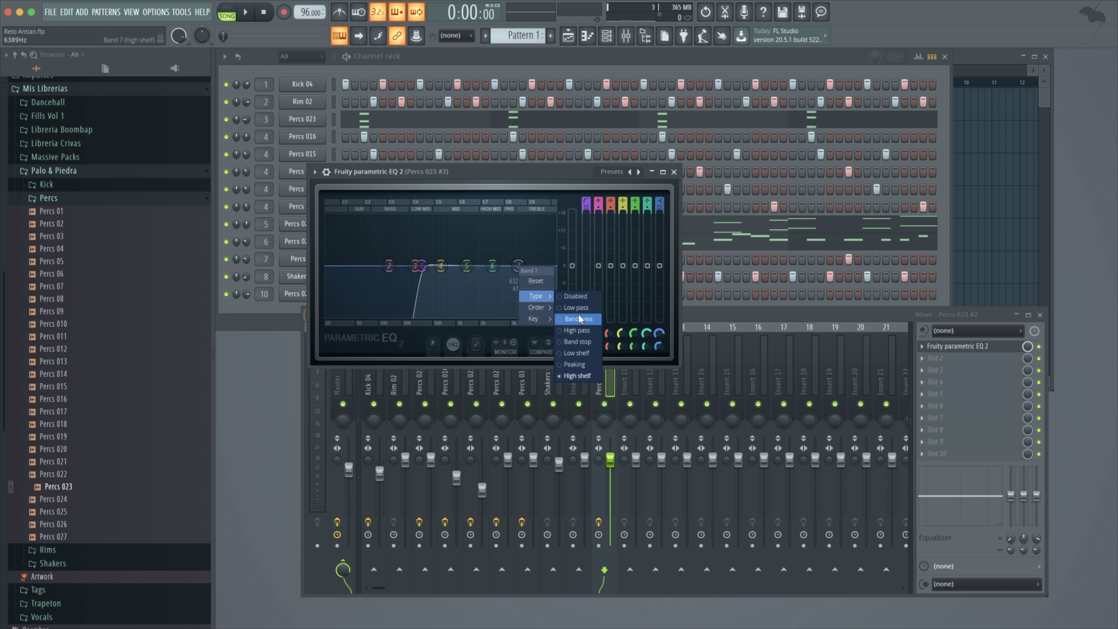
left_click(584, 309)
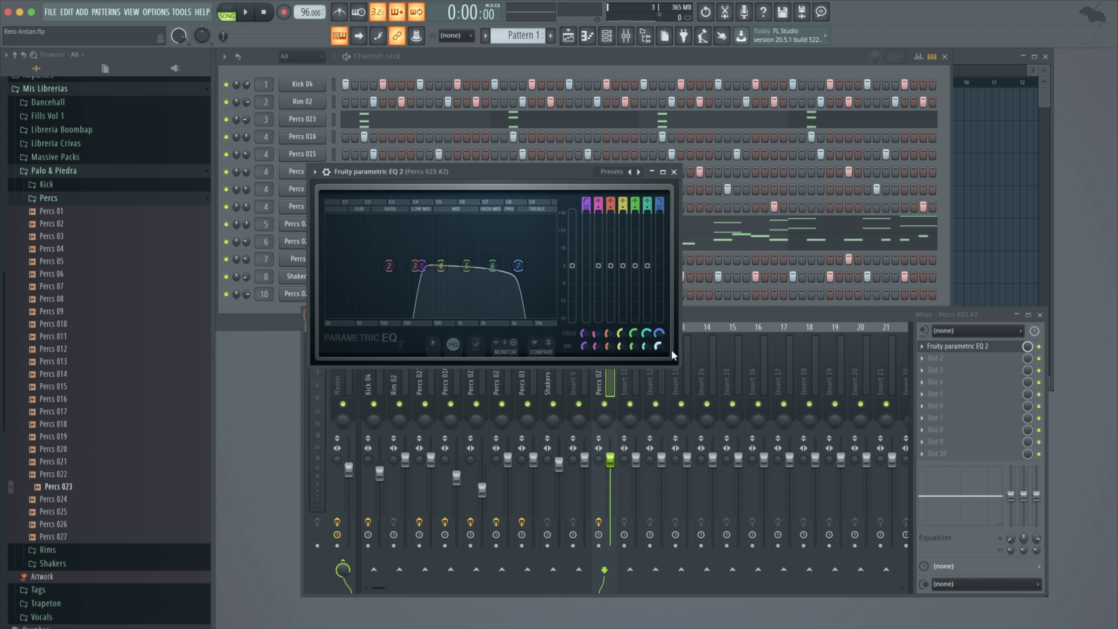
left_click_drag(661, 344, 660, 358)
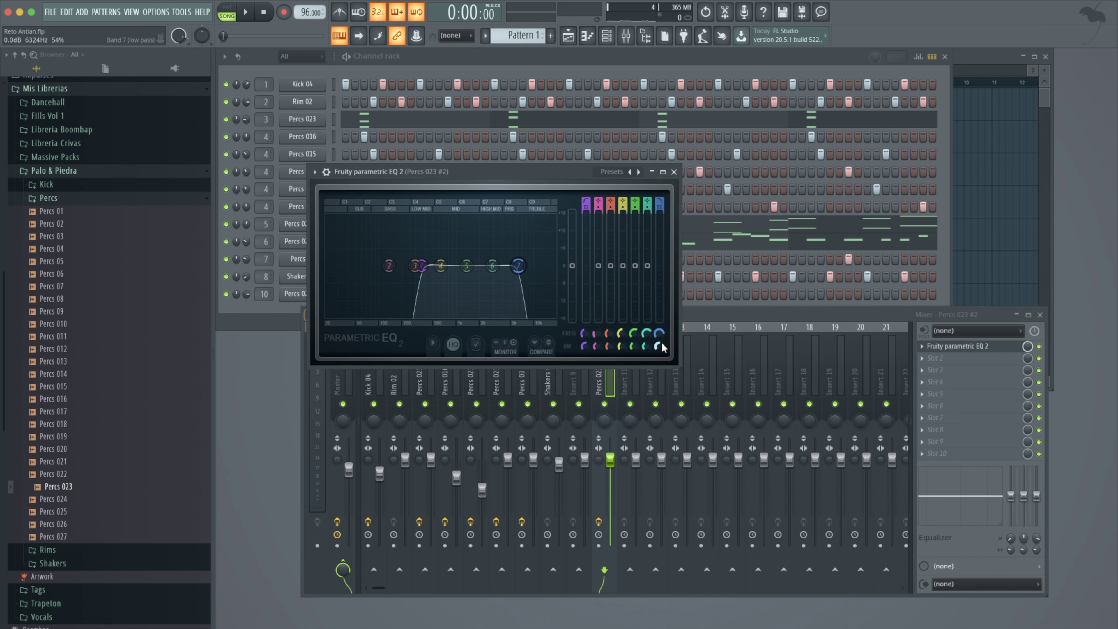
key("q")
key("q")
left_click_drag(518, 268, 493, 265)
left_click_drag(422, 265, 483, 266)
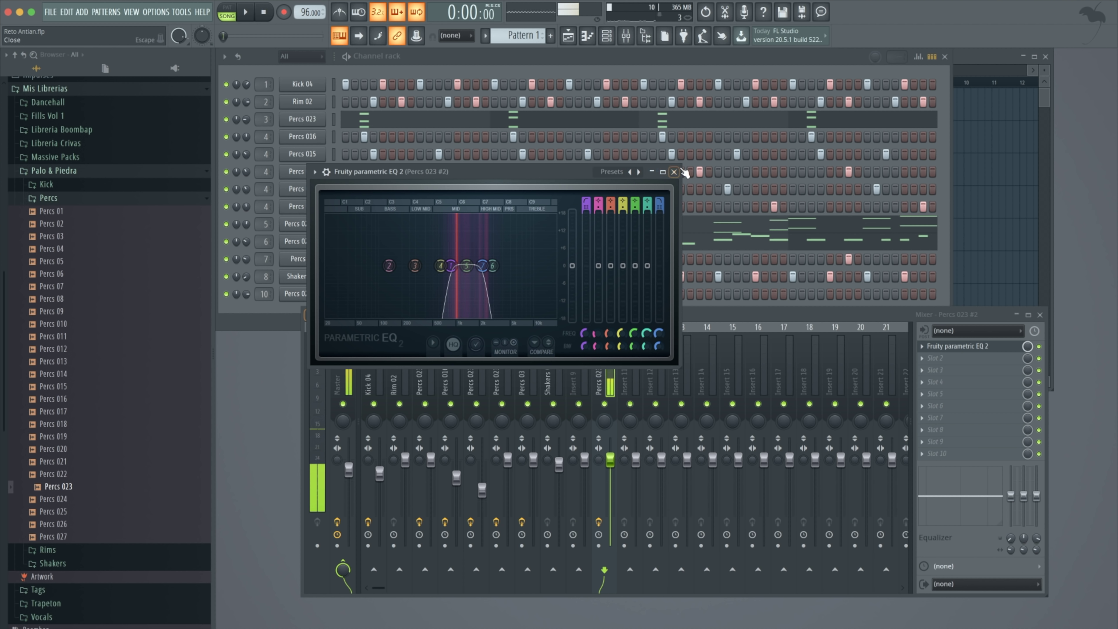
left_click(674, 172)
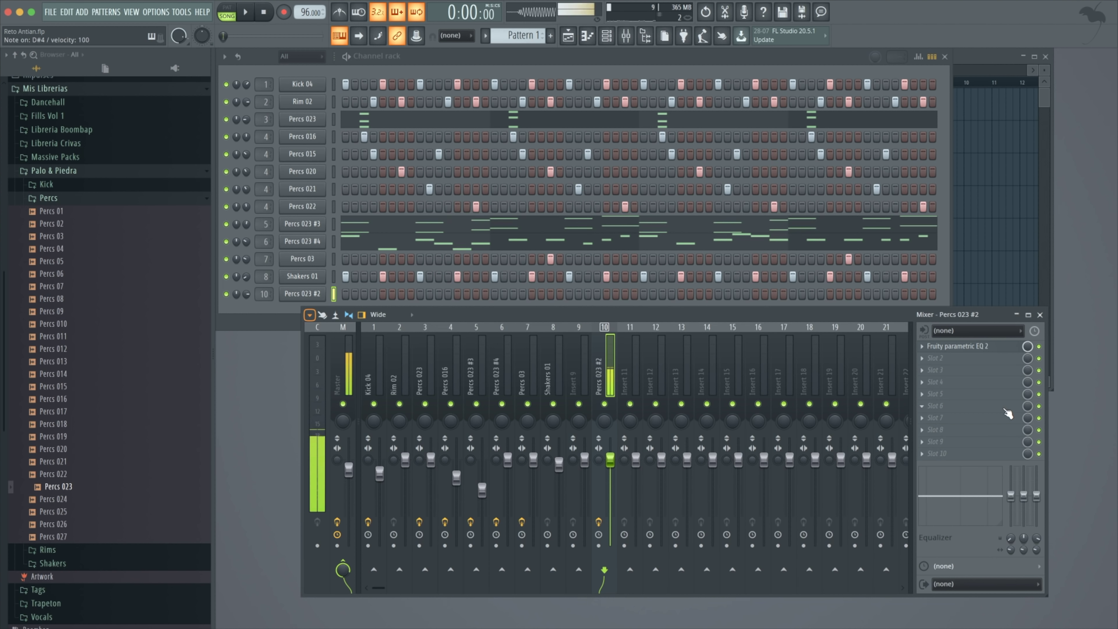
Load Fruity Reeverb 2 into slot 2 of the Percs 023 #2 insert with slightly raised wet level.
left_click(919, 358)
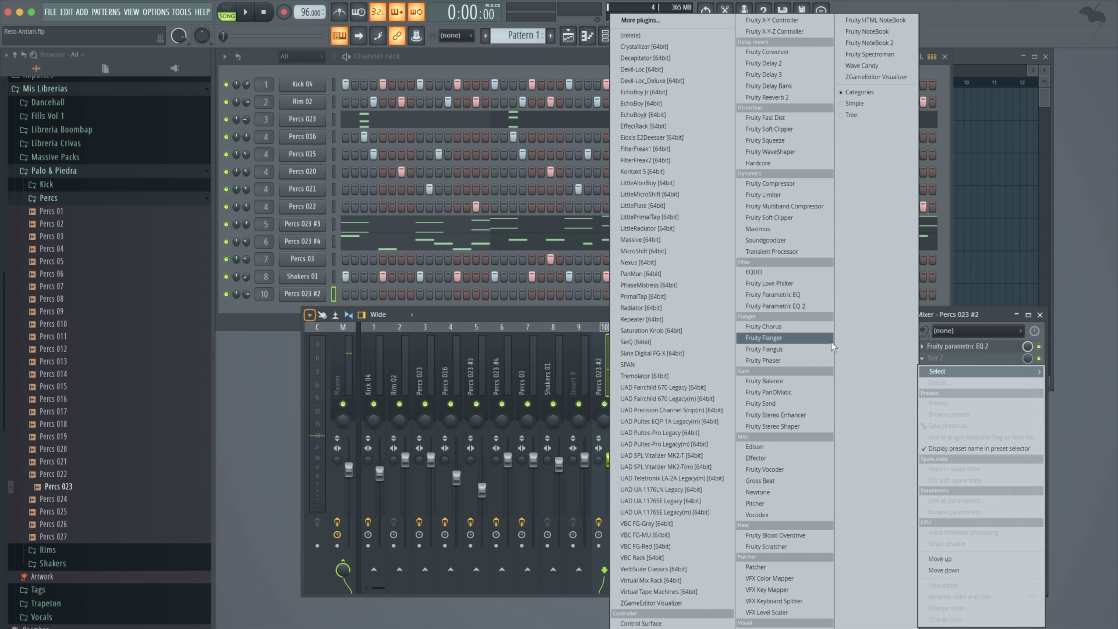
left_click(800, 96)
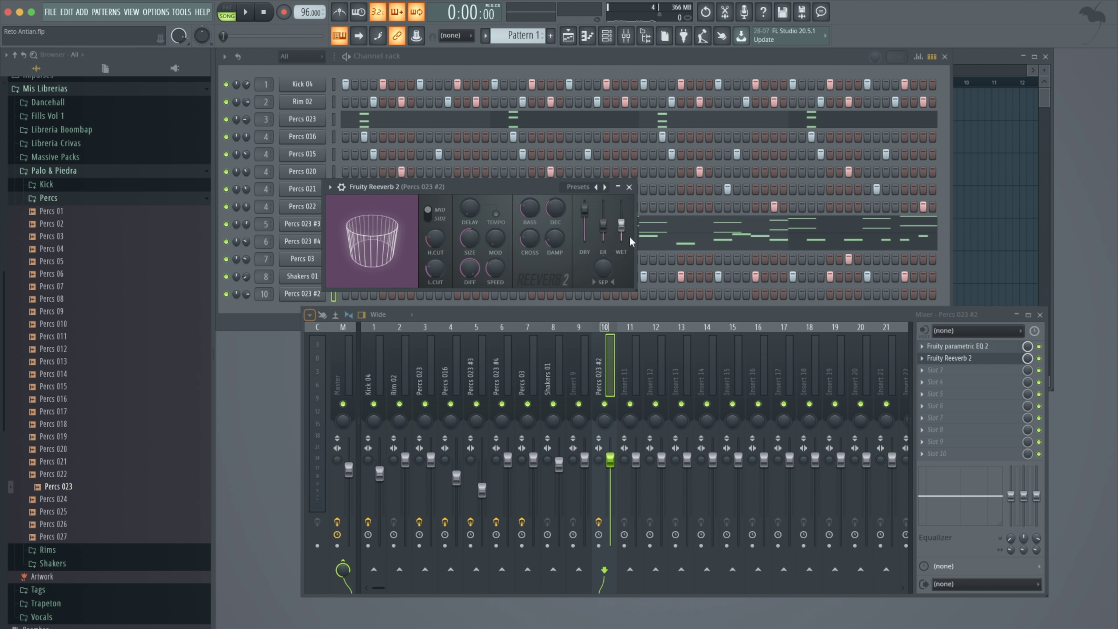
left_click_drag(621, 214, 621, 210)
key("z")
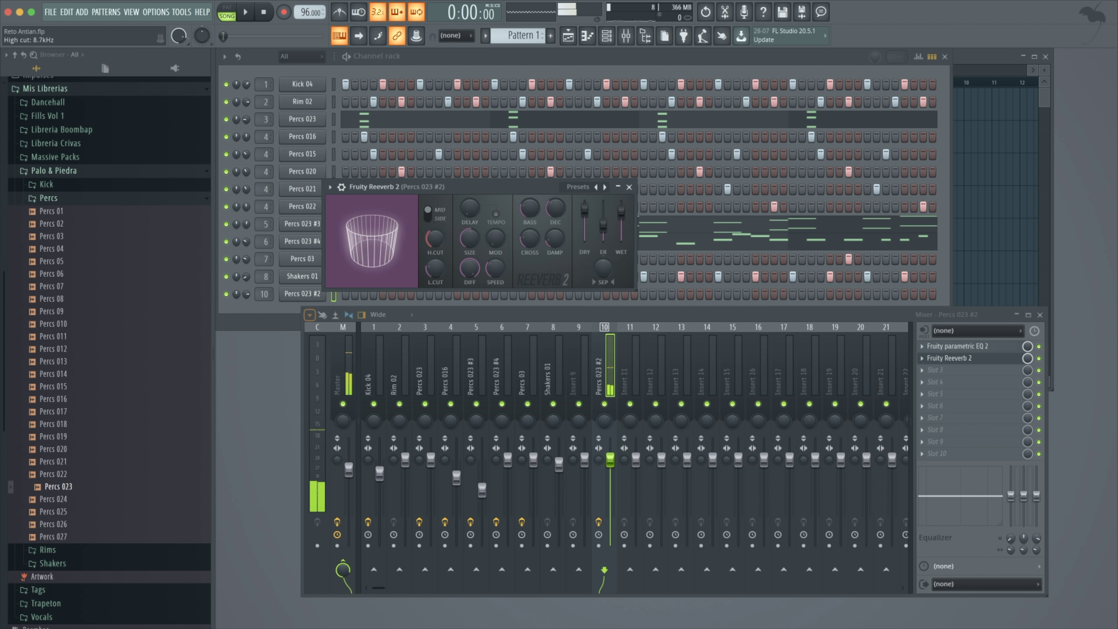
key("z")
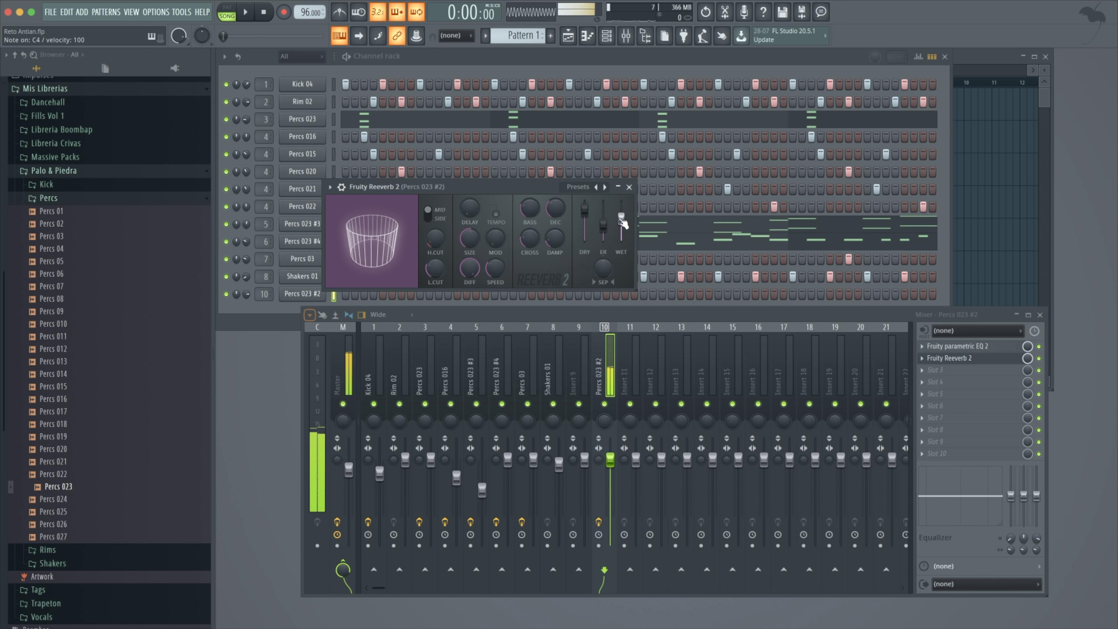
left_click(629, 187)
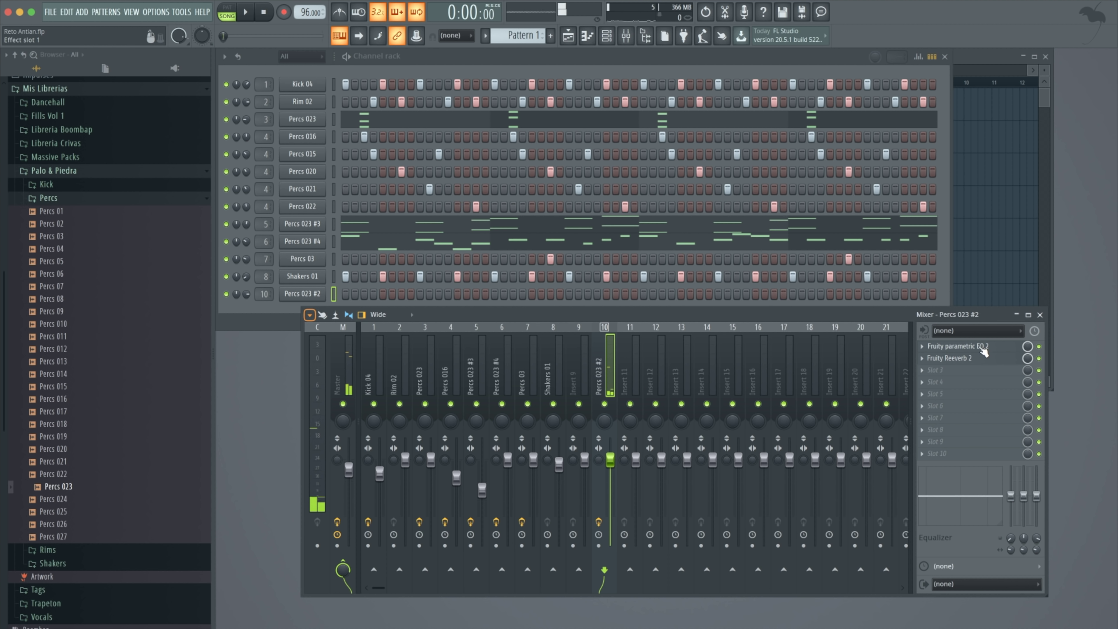
Enable Percs 023 #2's precomputed effects and lower the filter cutoff to about 75% with some resonance.
left_click(958, 346)
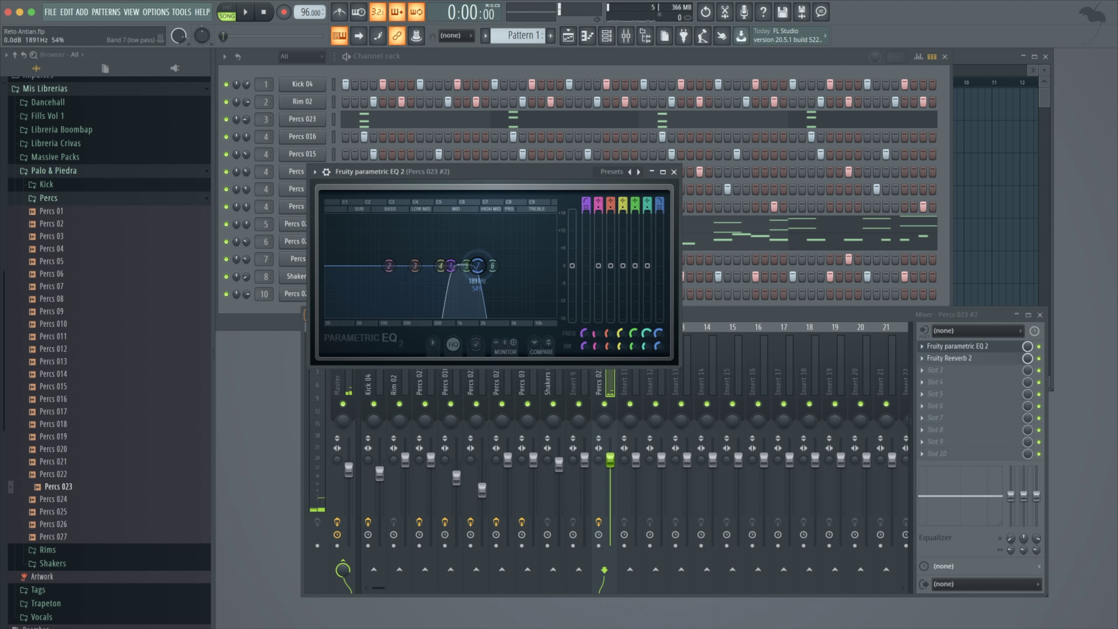
left_click(673, 172)
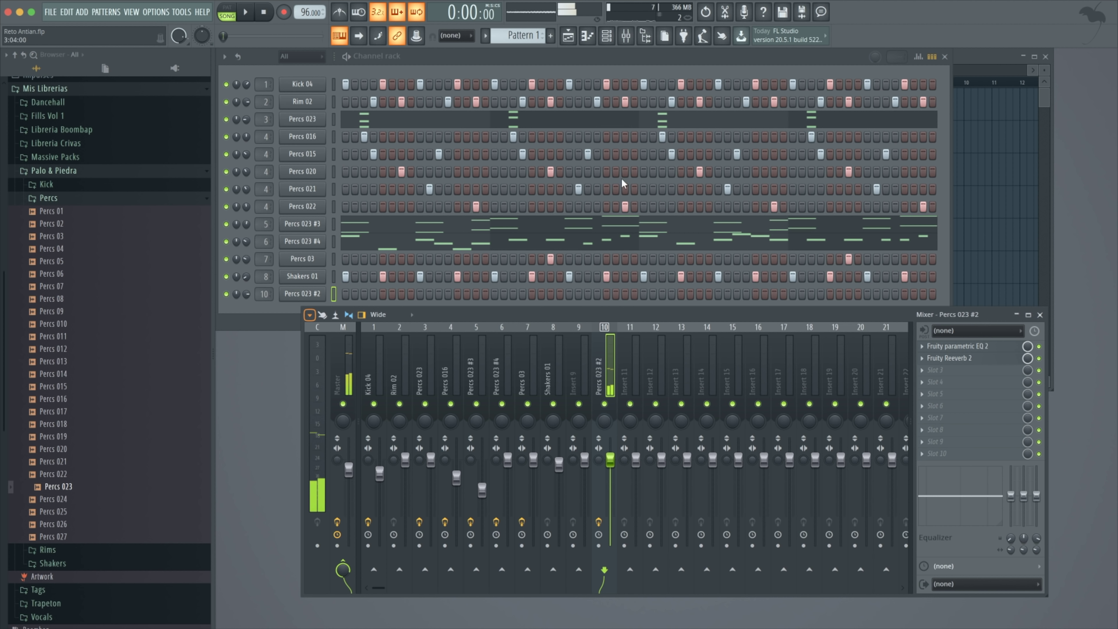
left_click(308, 296)
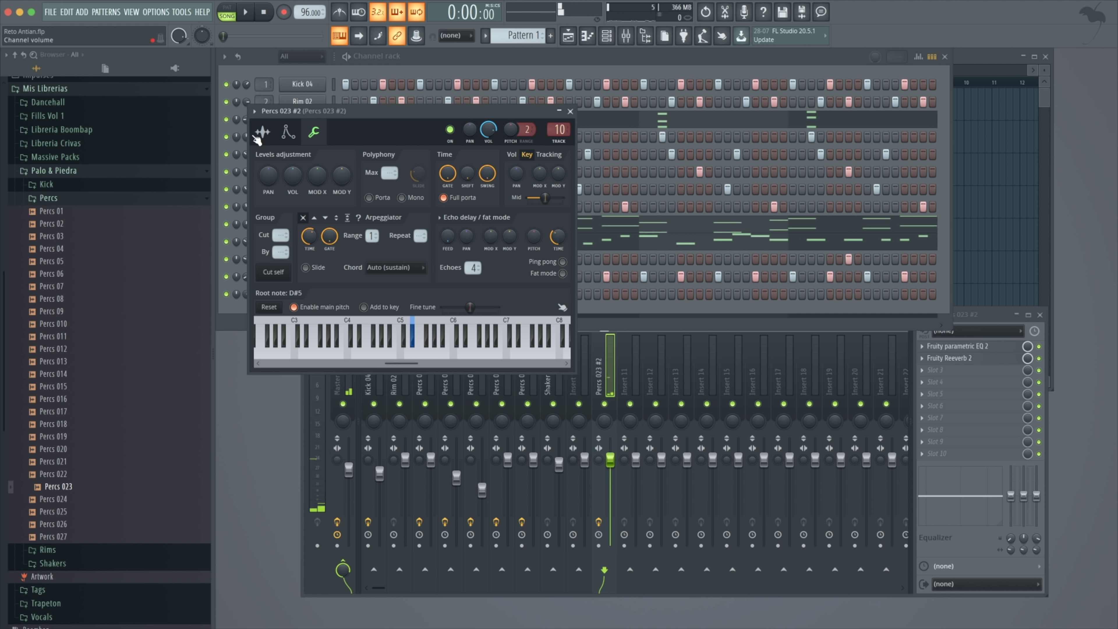
left_click(263, 133)
left_click(435, 204)
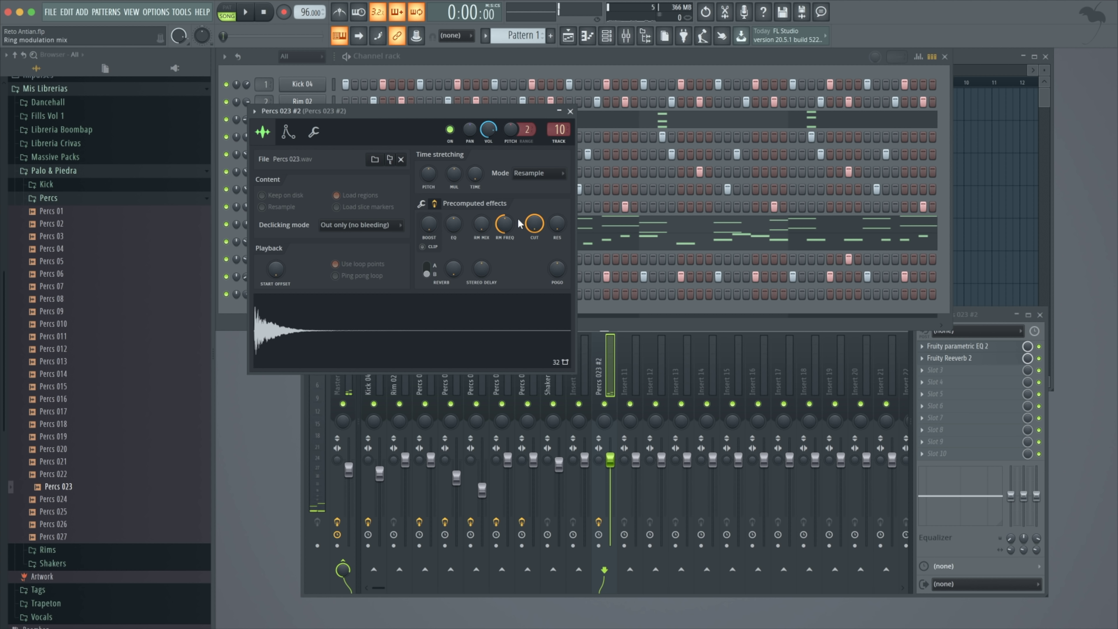
left_click_drag(535, 224, 558, 219)
key("z")
key("z")
key("z")
key("z")
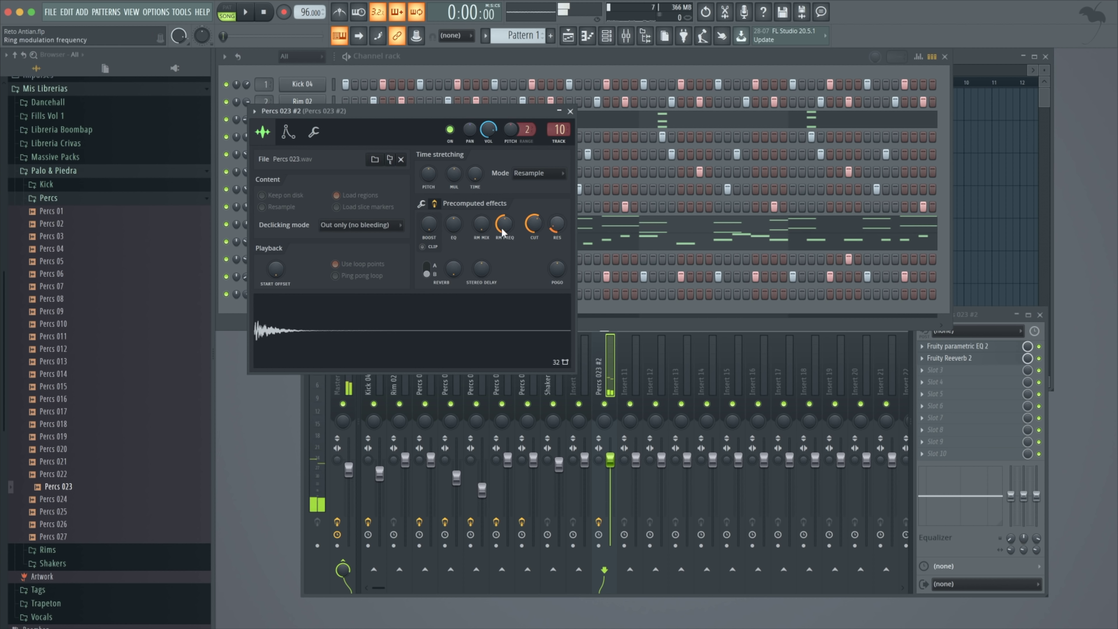
key("z")
Turn on Normalize for the Percs 023 sample and close its channel settings.
left_click(424, 204)
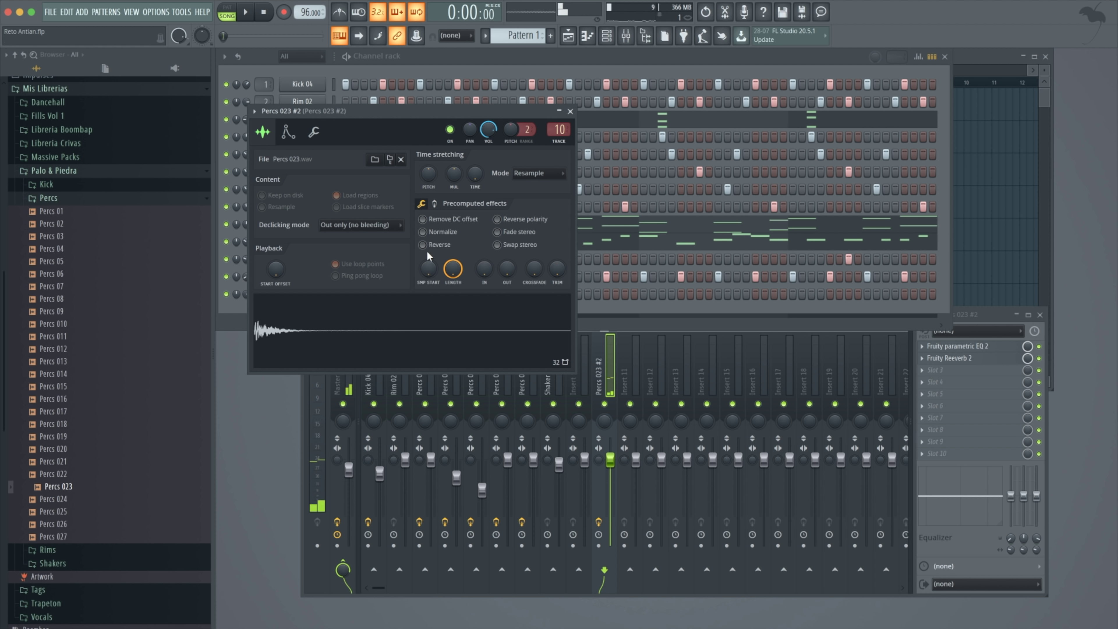
left_click(431, 234)
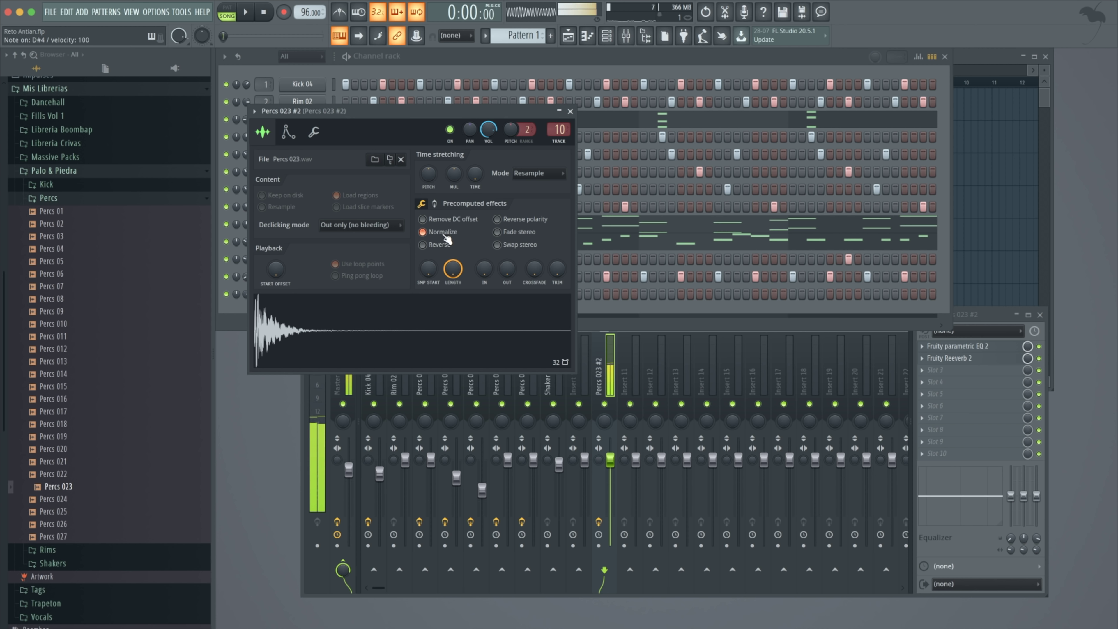
left_click(570, 111)
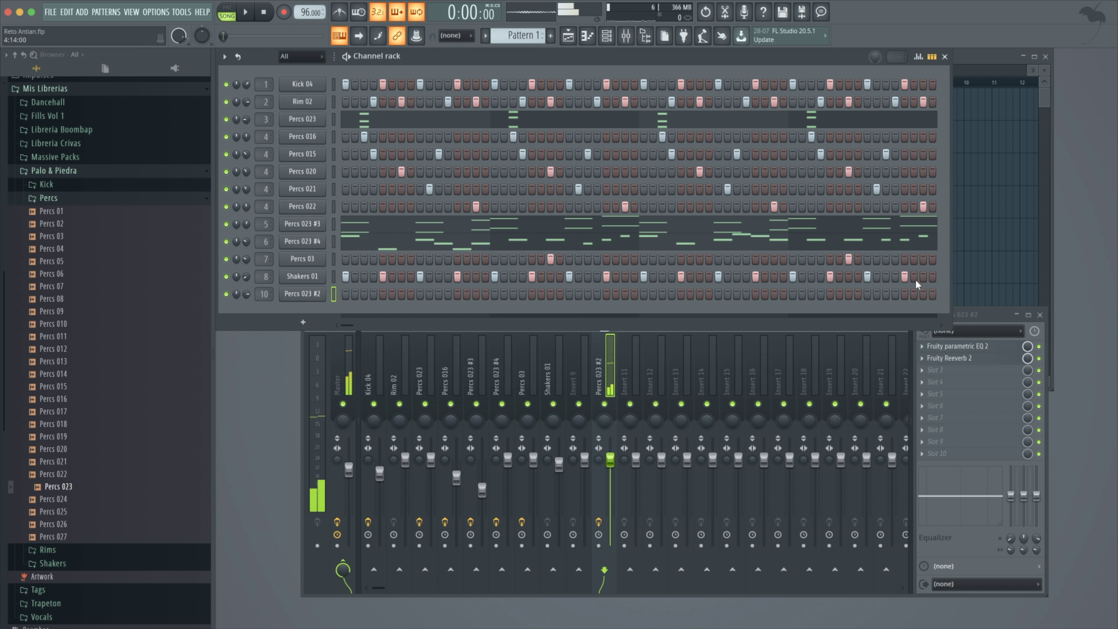
left_click(1031, 360)
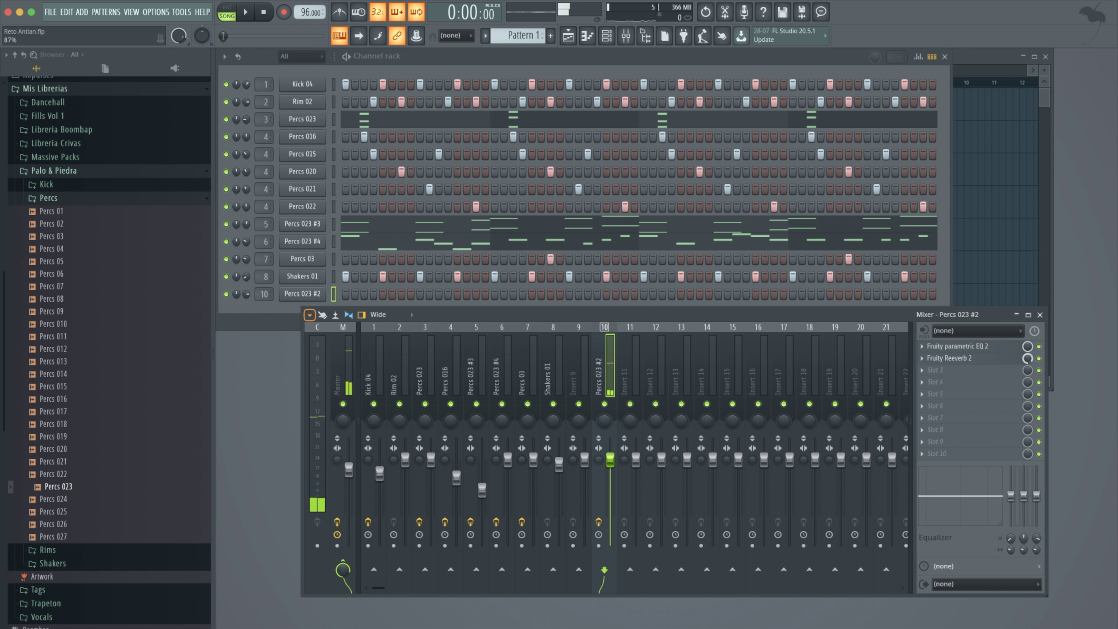
Load Fruity Delay 3 into slot 3, set Ping pong mode and wet to about 75%.
left_click(922, 370)
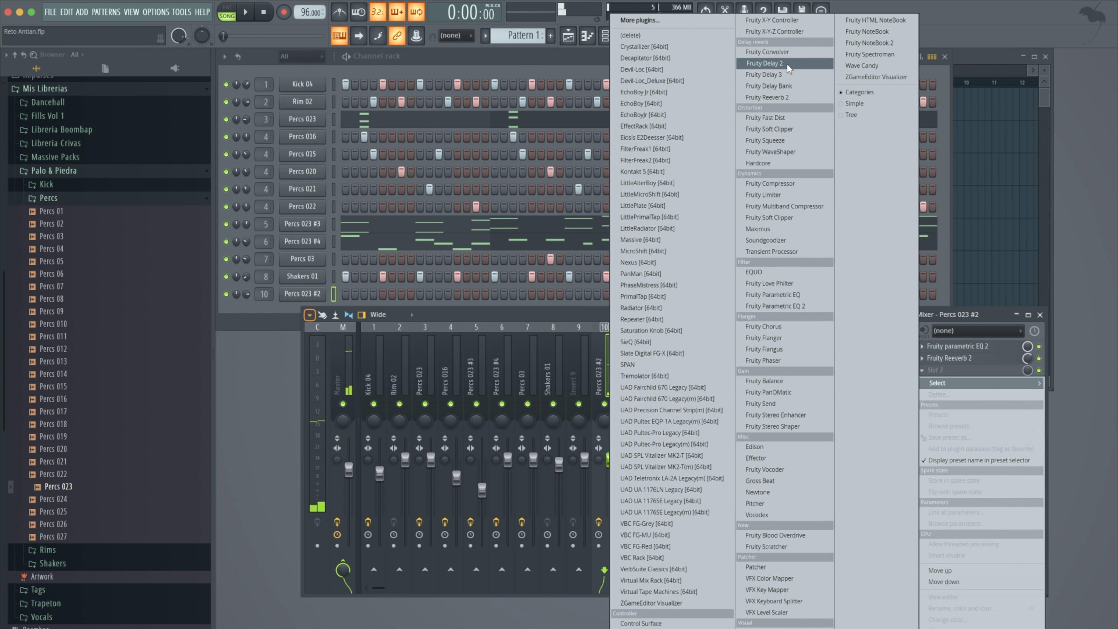
left_click(787, 74)
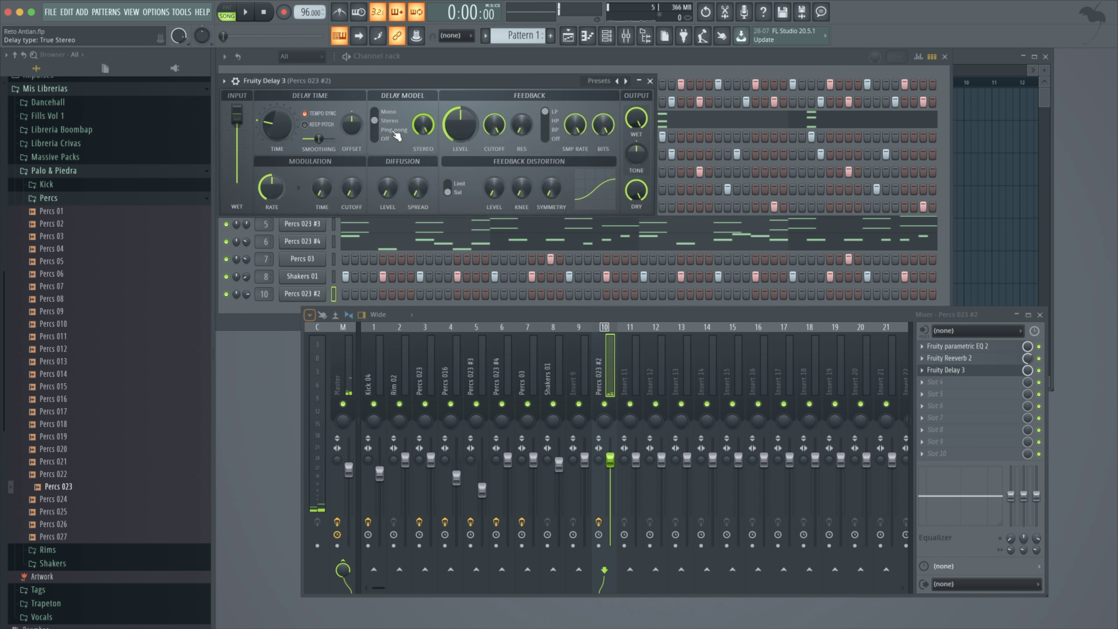
left_click(394, 131)
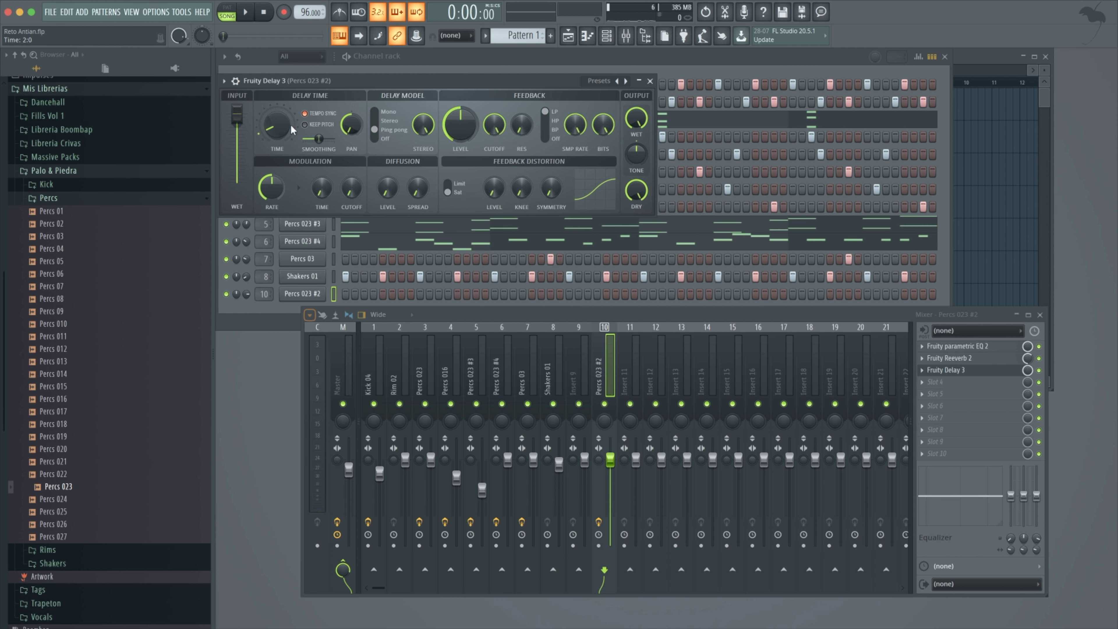
left_click_drag(637, 119, 637, 138)
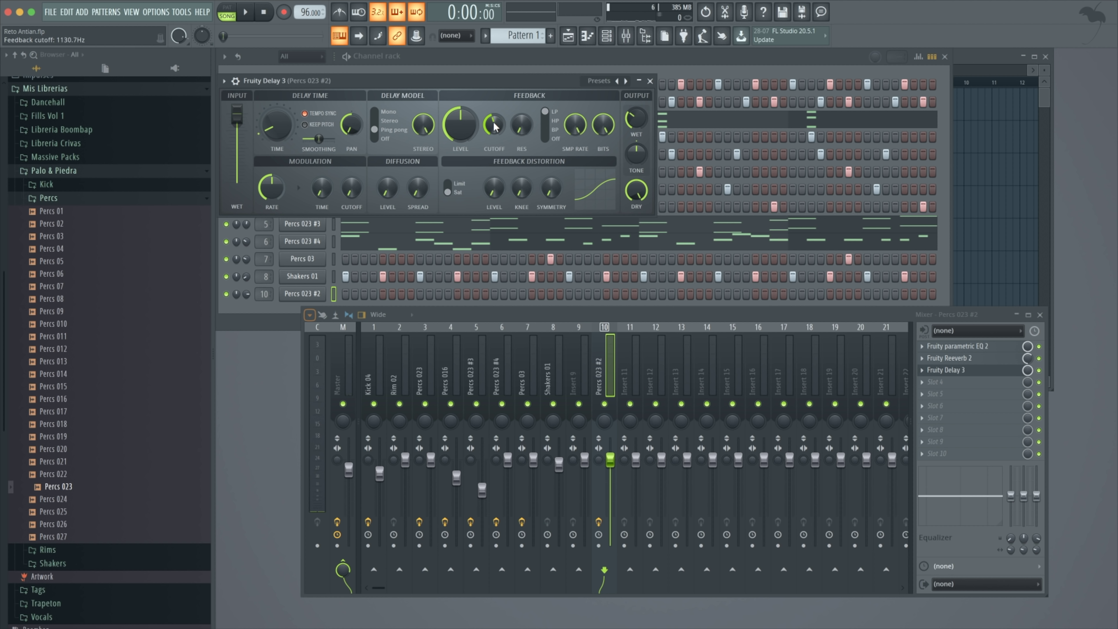
key("z")
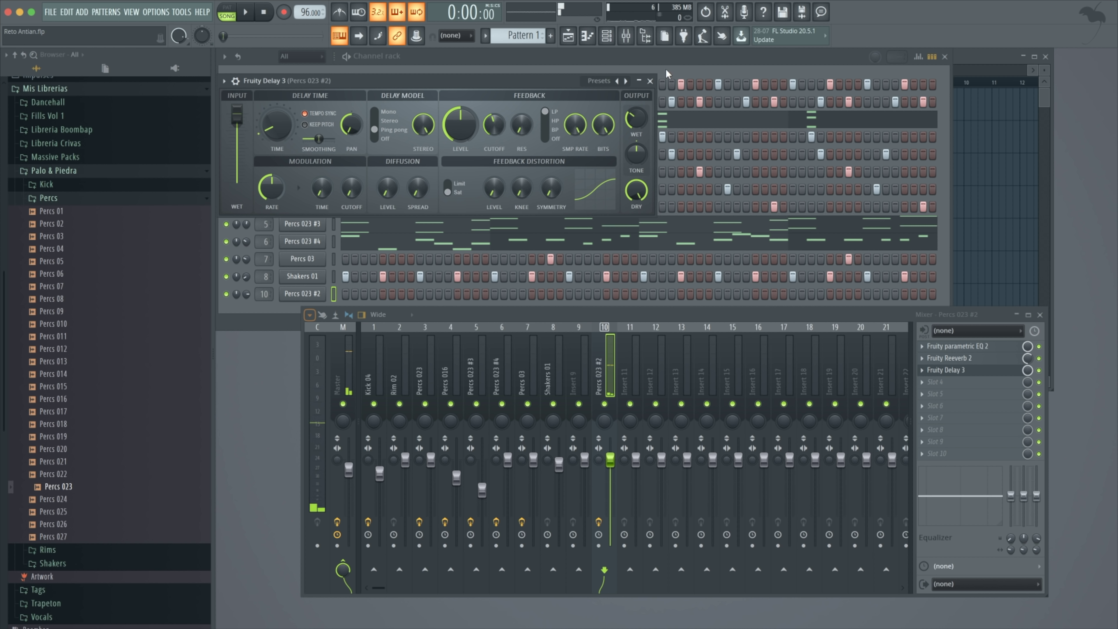
left_click(650, 81)
Audition the delayed Percs 023 sound and check its notes in the piano roll.
key("z")
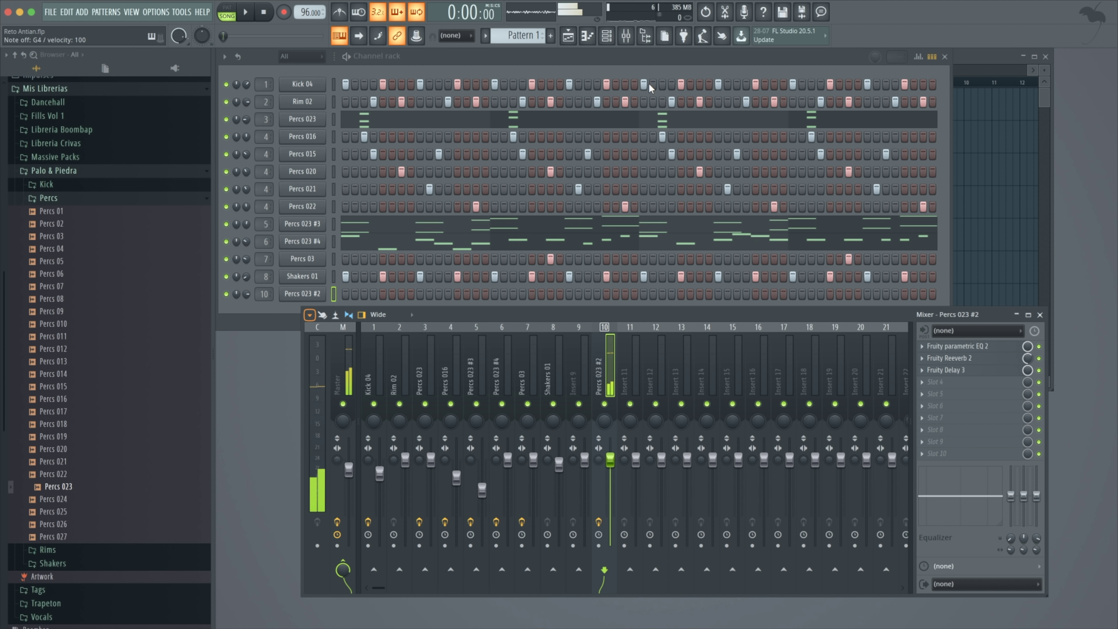
key("z")
key("z")
key("z")
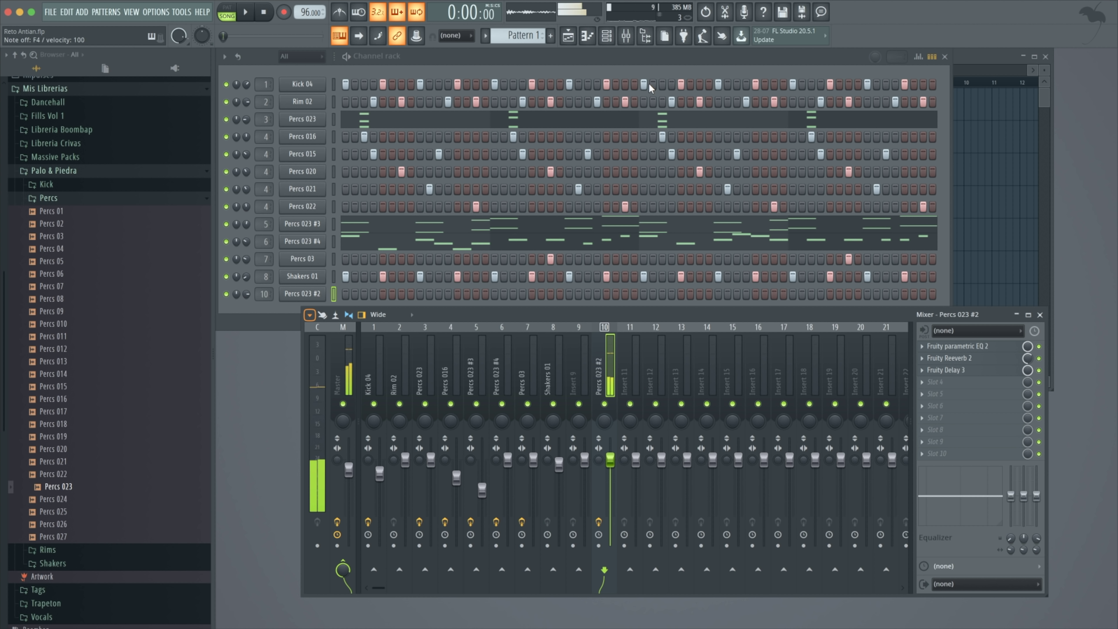
left_click(361, 126)
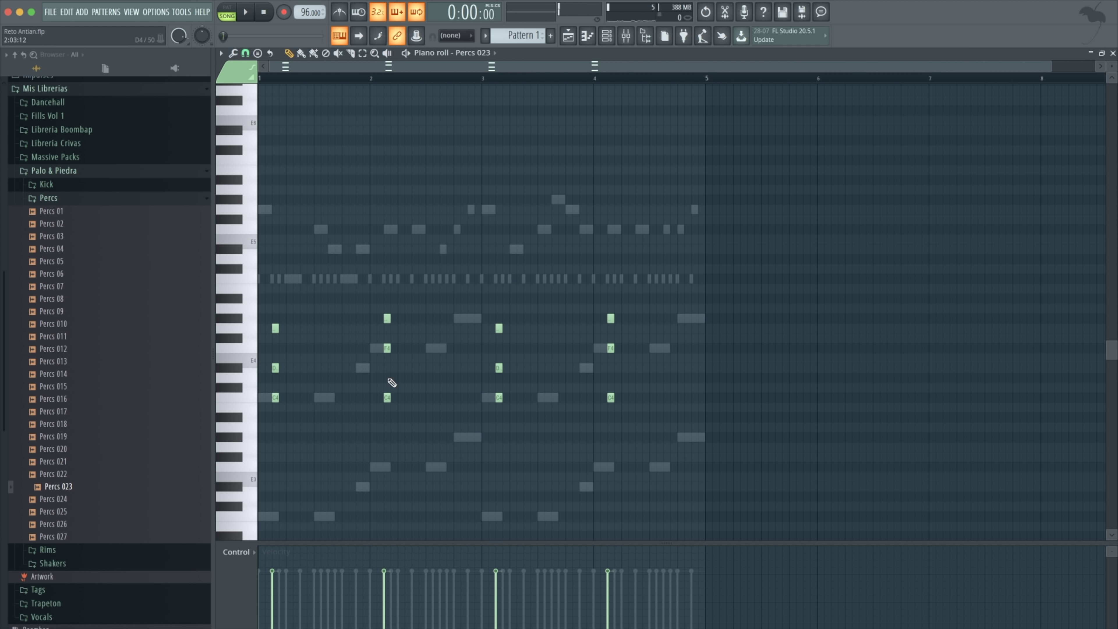
left_click(1113, 54)
key("z")
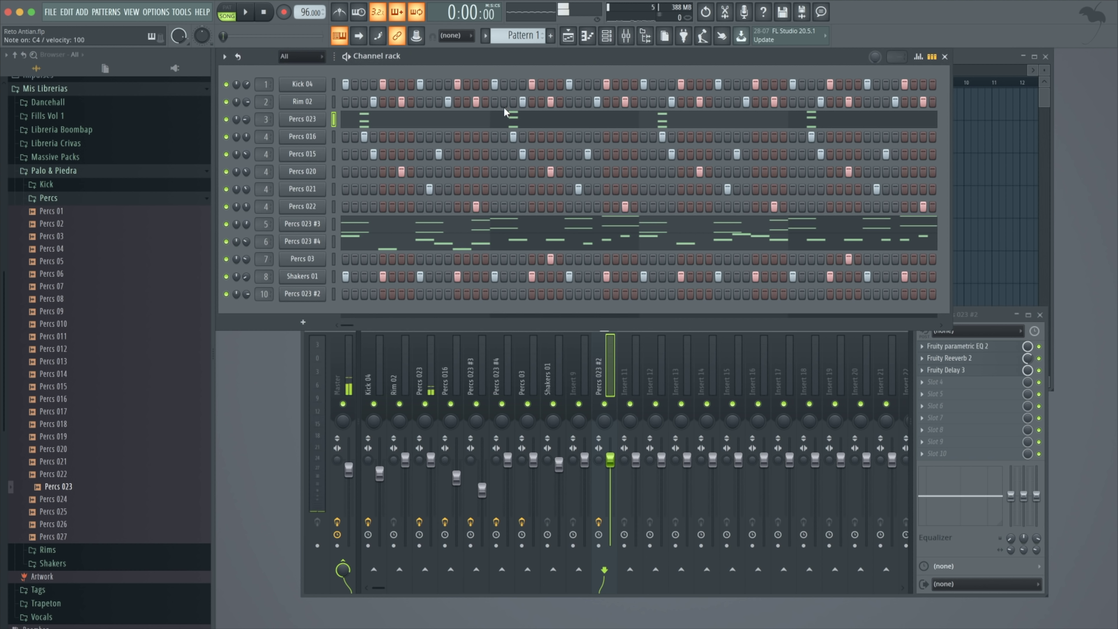
key("d")
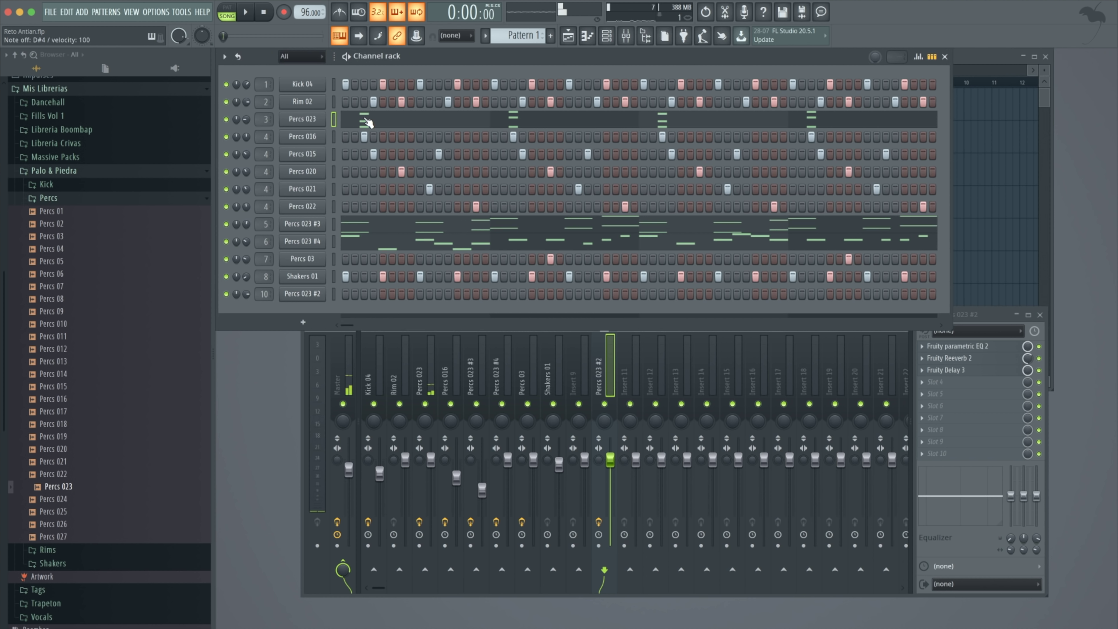
Preview Percs 023 #2 and check its pitch in the channel settings.
left_click(334, 294)
key("z")
left_click(316, 294)
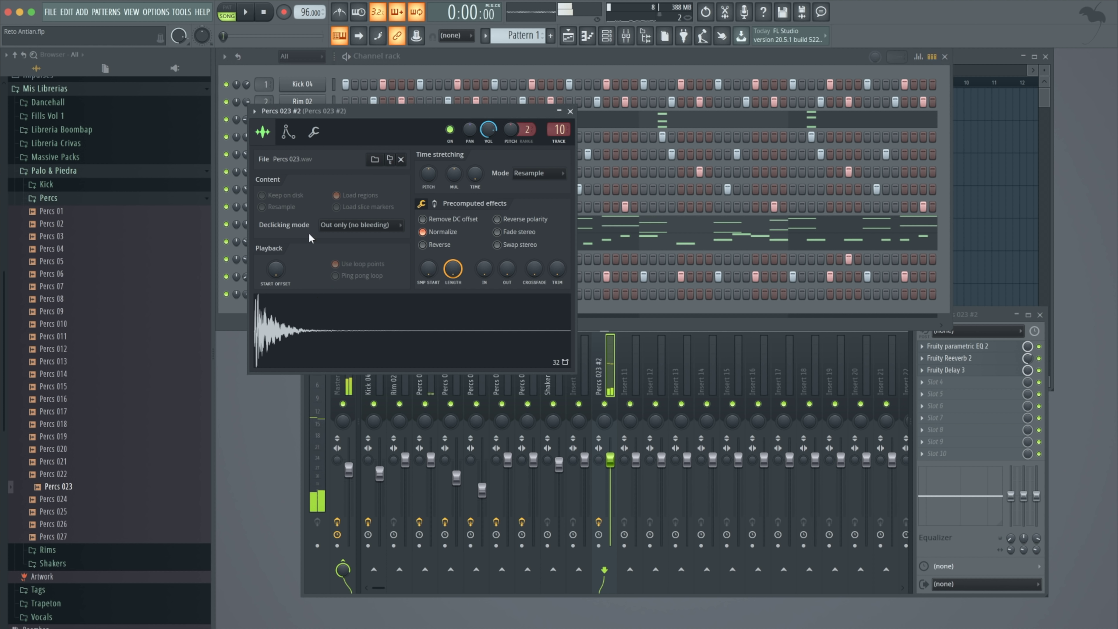
left_click(313, 131)
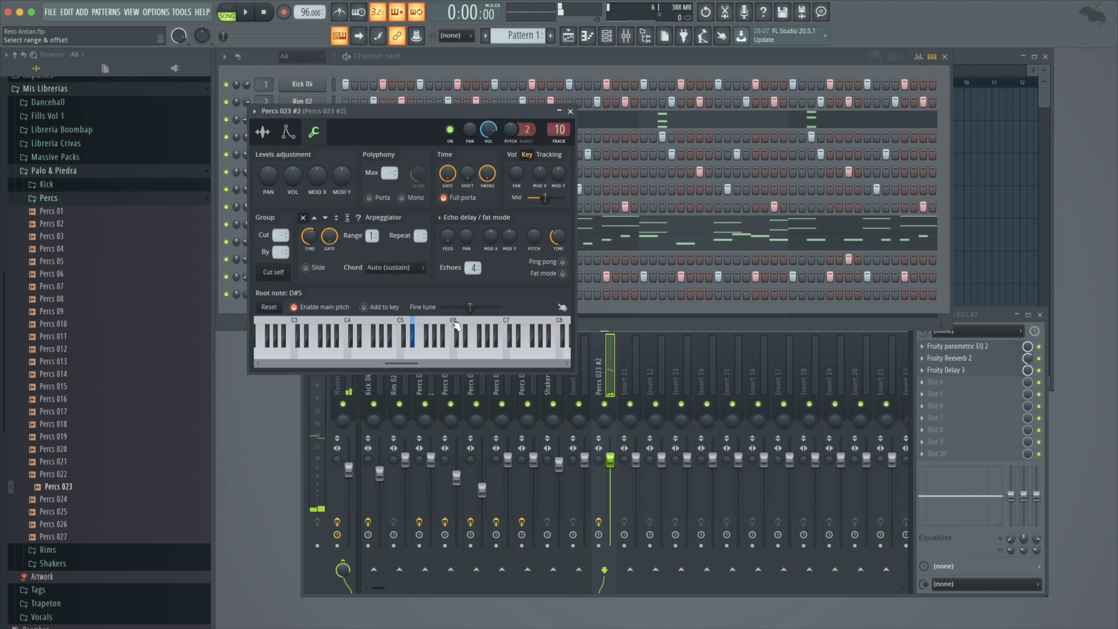
left_click(469, 323)
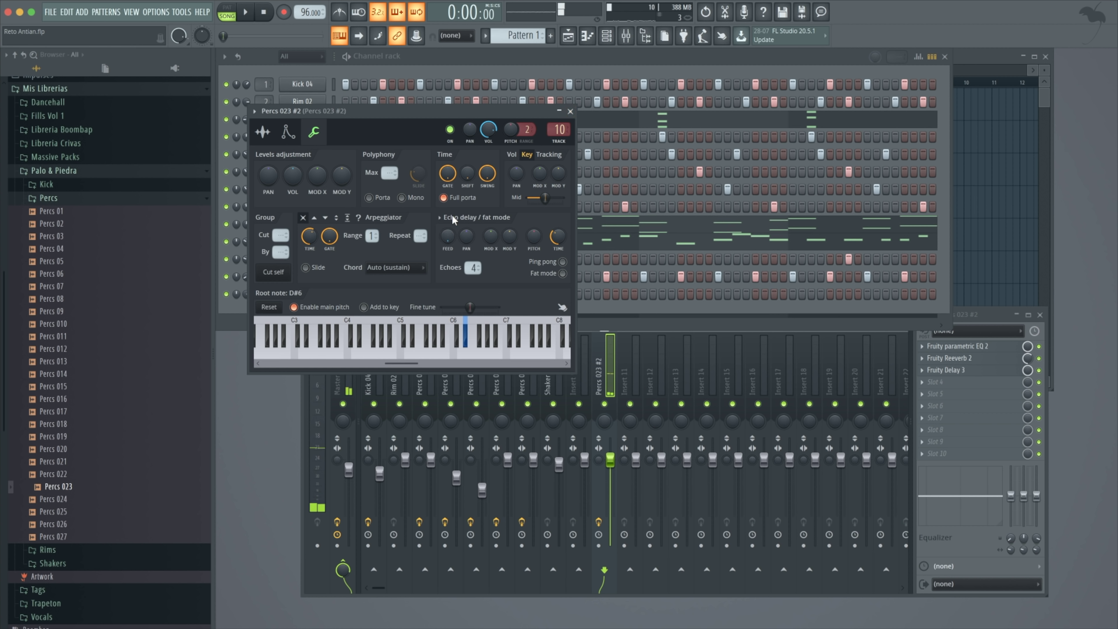
left_click(570, 111)
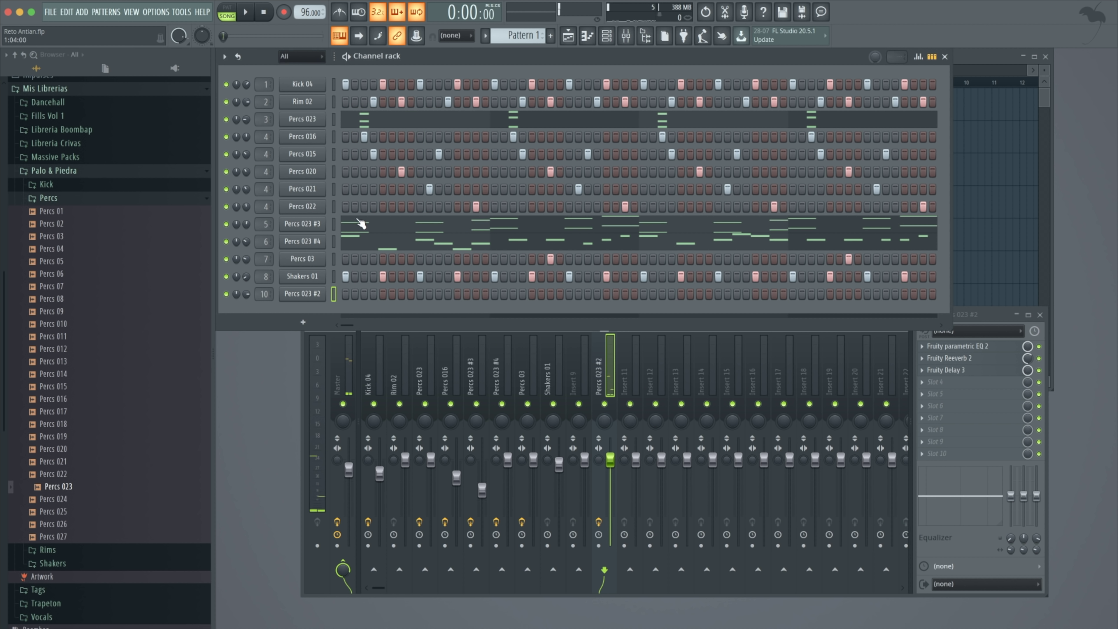
Delete the Percs 023 #2 channel from the channel rack and confirm.
right_click(309, 303)
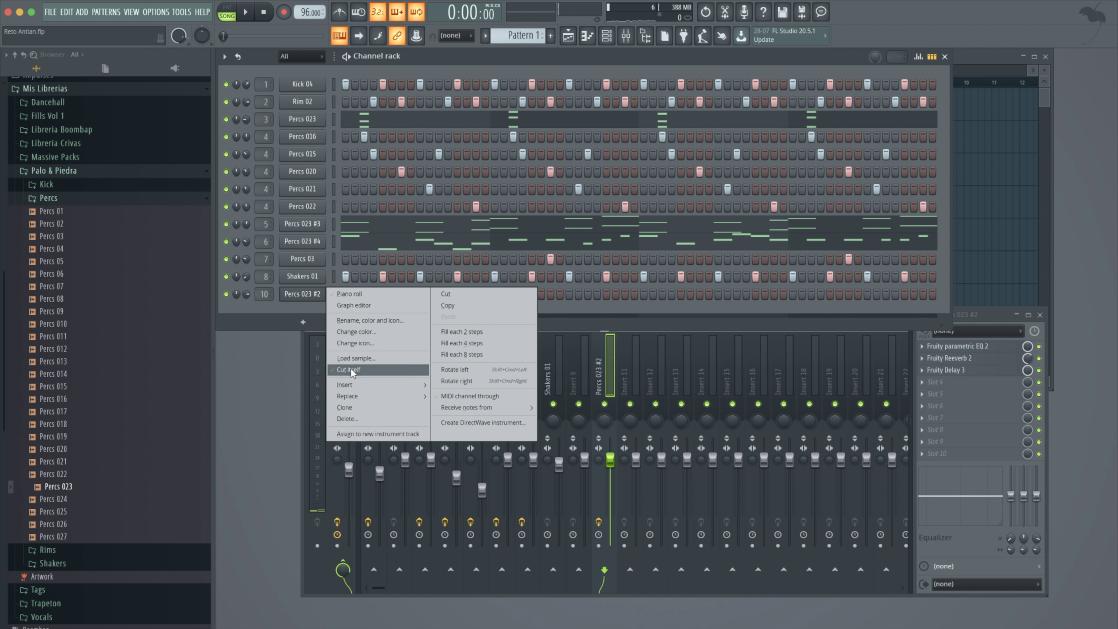
left_click(352, 423)
left_click(613, 375)
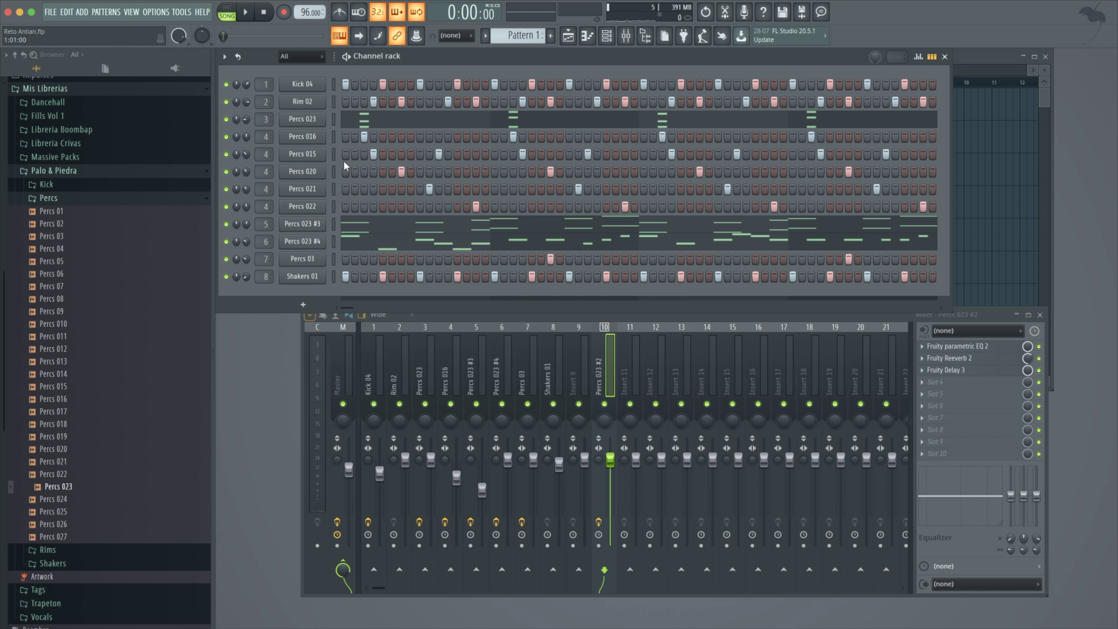
Preview Percs 023 #3 and review its sample settings.
key("x")
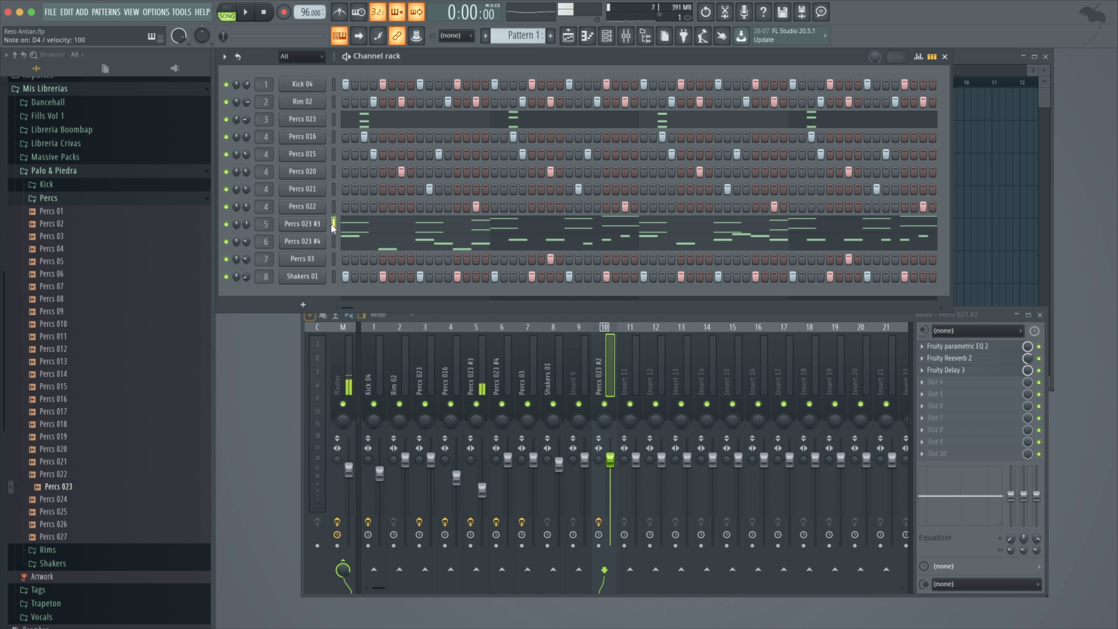
left_click(308, 224)
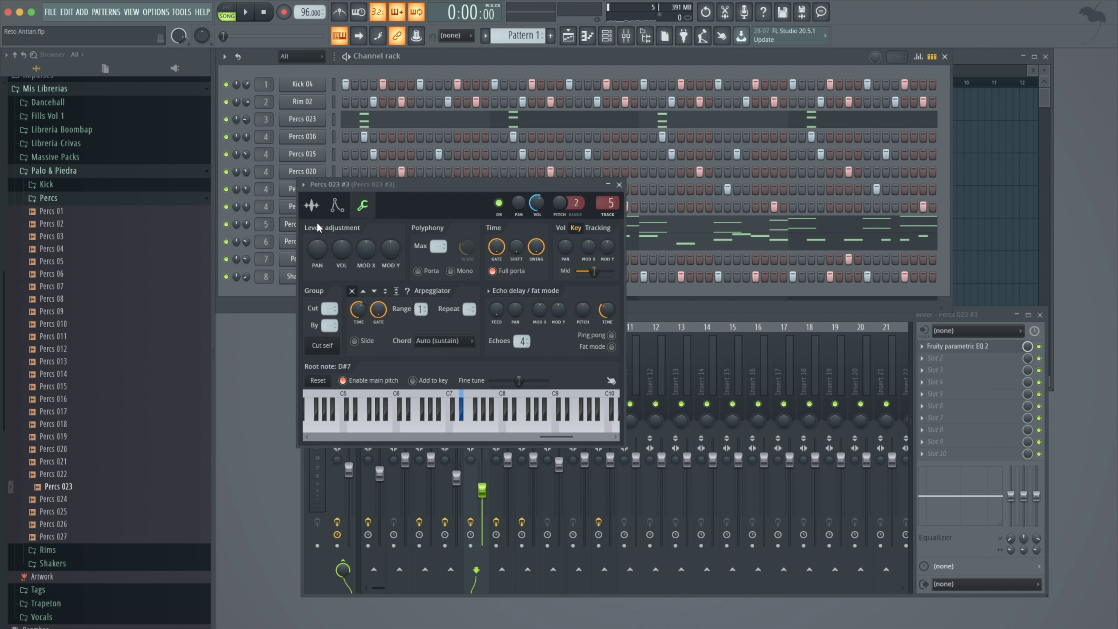
left_click(312, 206)
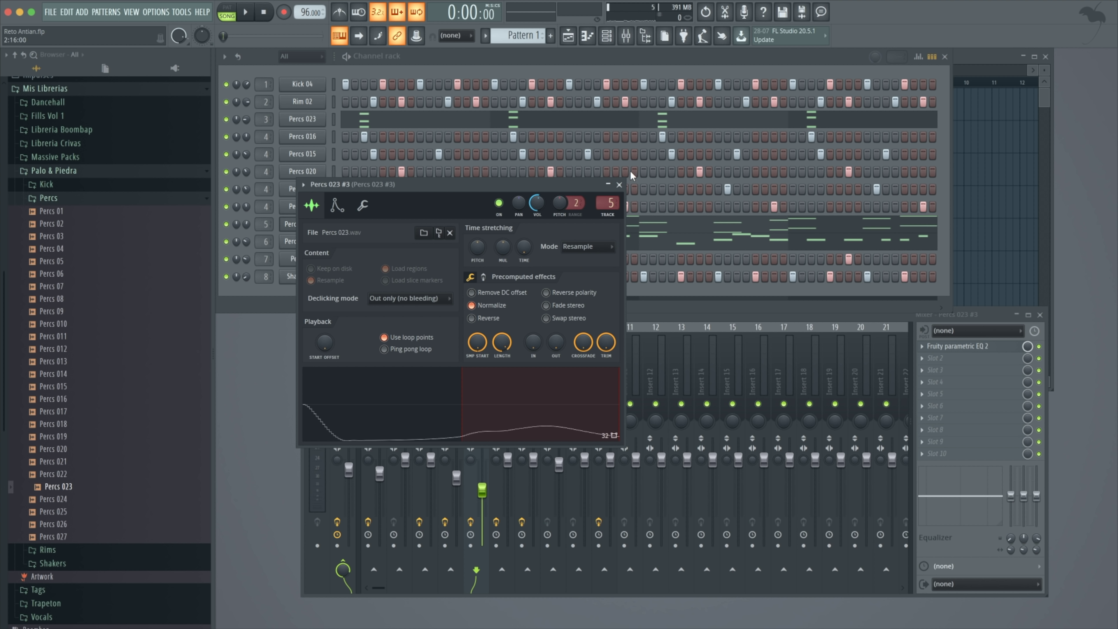
left_click(619, 184)
Audition the Percs 023 file in the browser and drag it into the channel rack as a new channel.
left_click(66, 487)
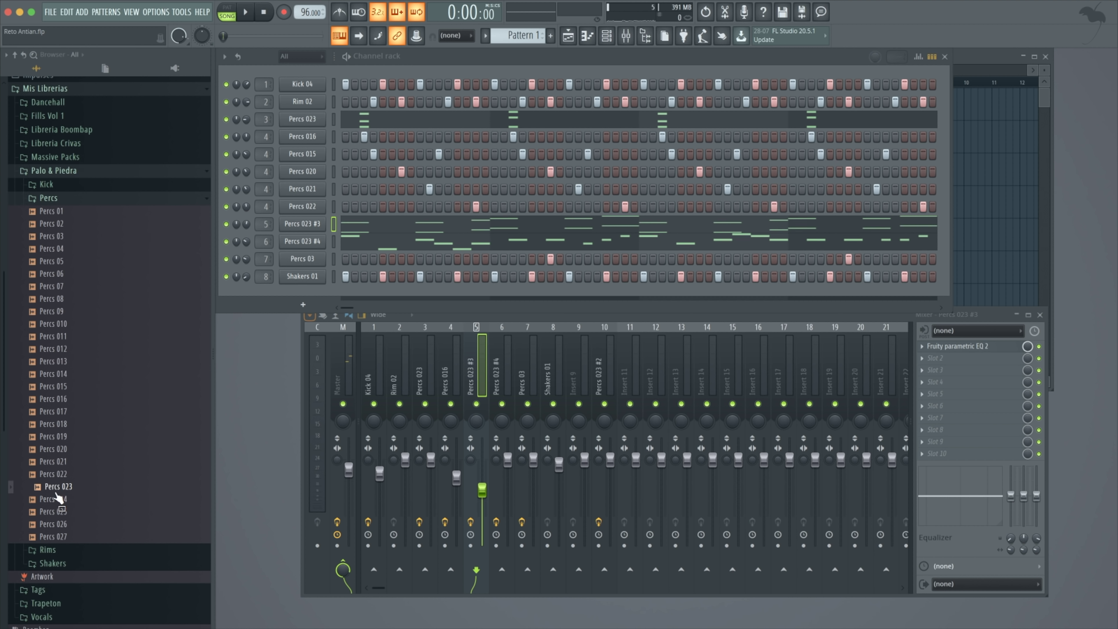
left_click(65, 487)
key("x")
left_click_drag(74, 493, 315, 298)
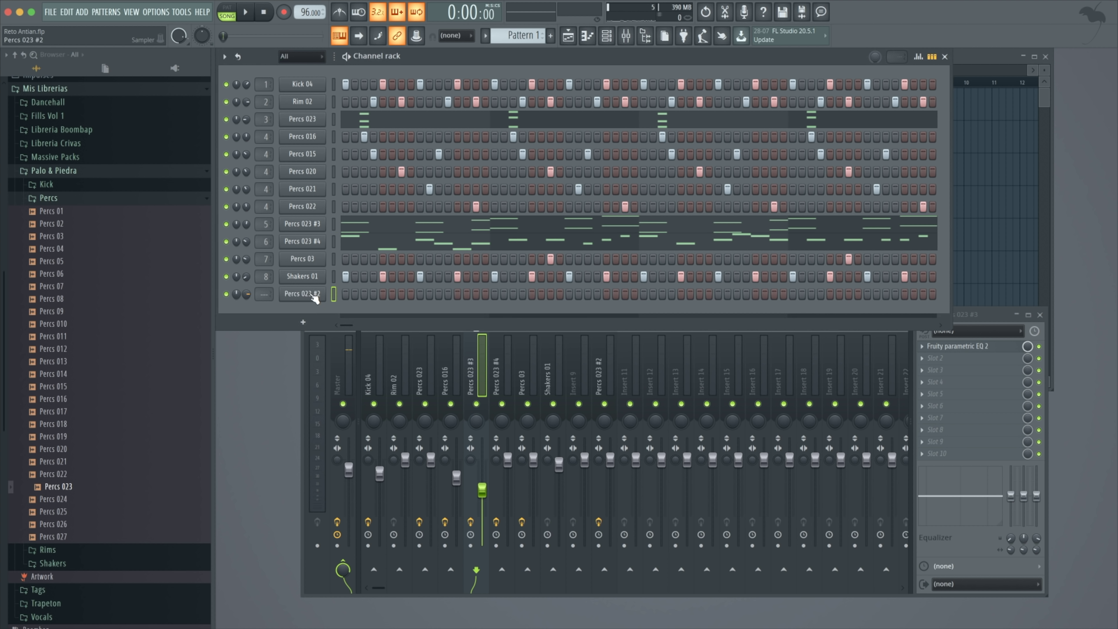
Set the new Percs 023 #2 sampler's loop crossfade to 100% and its length to 14%.
left_click(314, 298)
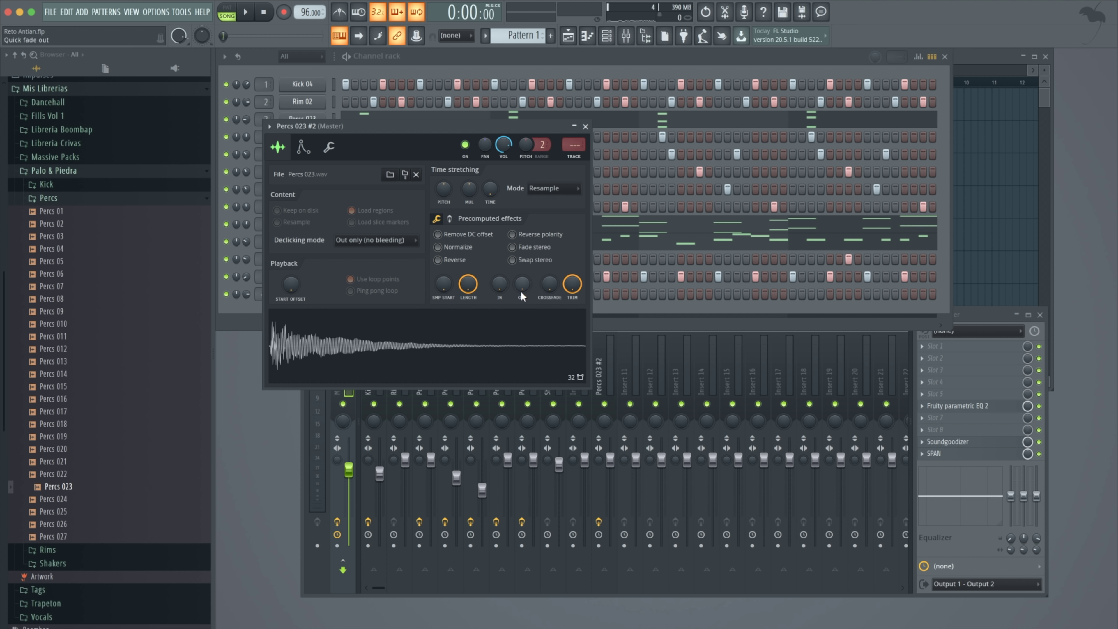
left_click_drag(549, 284, 549, 238)
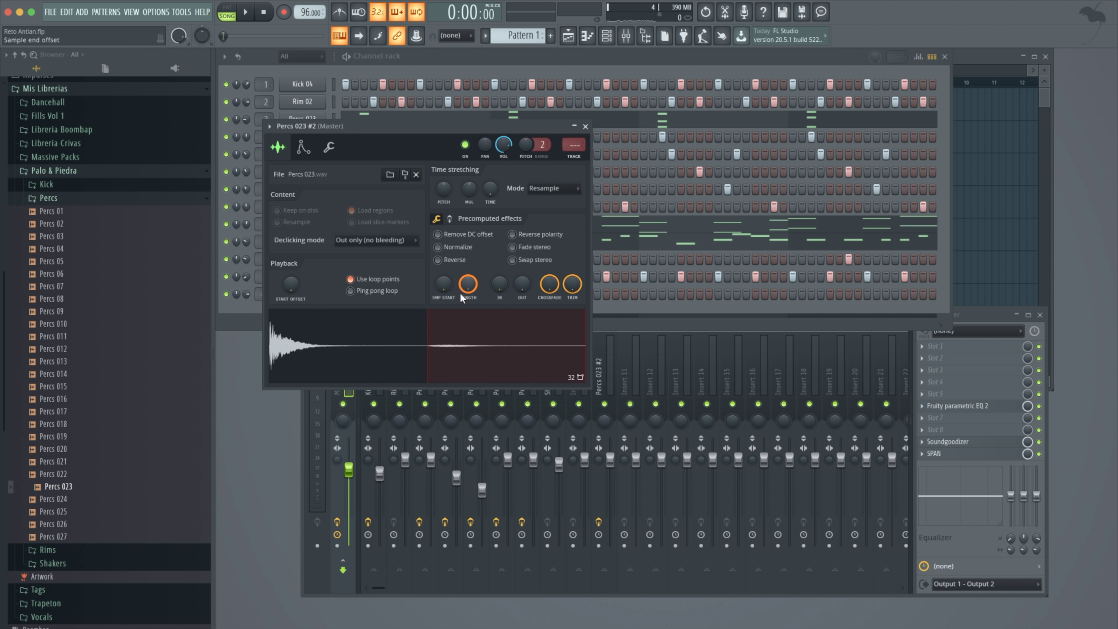
left_click_drag(468, 284, 469, 320)
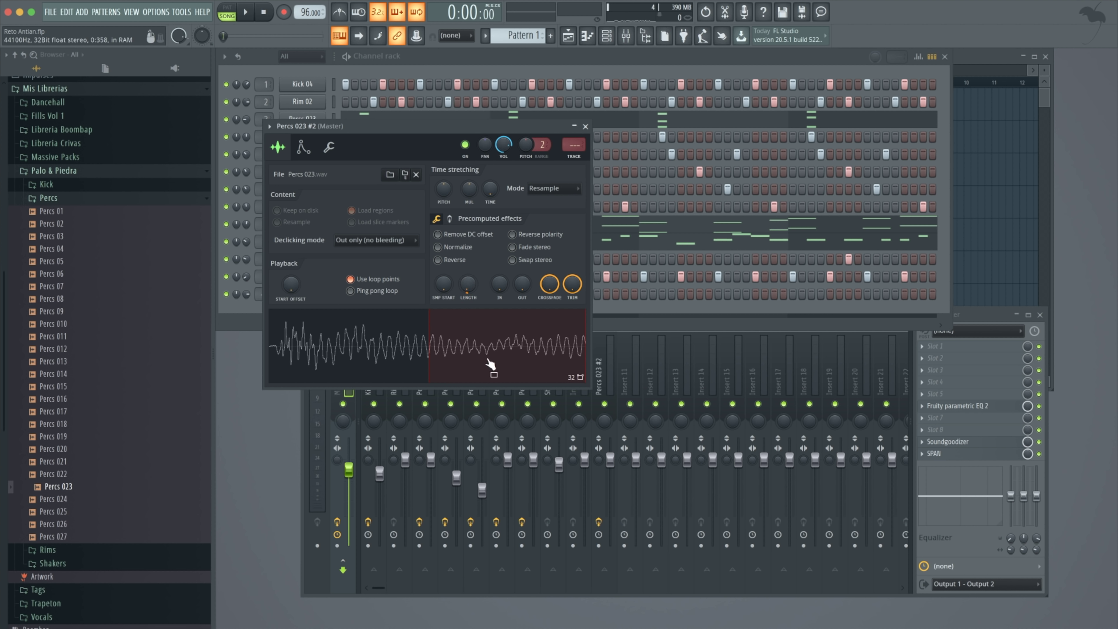
left_click(481, 369)
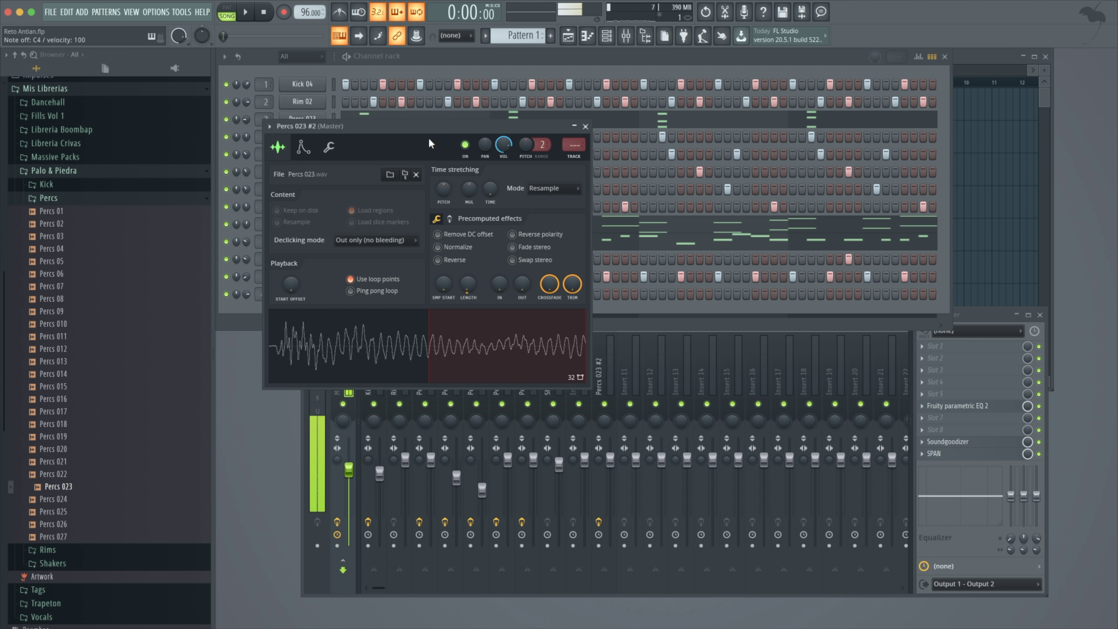
Restore the sample to full length, then trim it to near zero while auditioning.
left_click_drag(421, 129, 600, 303)
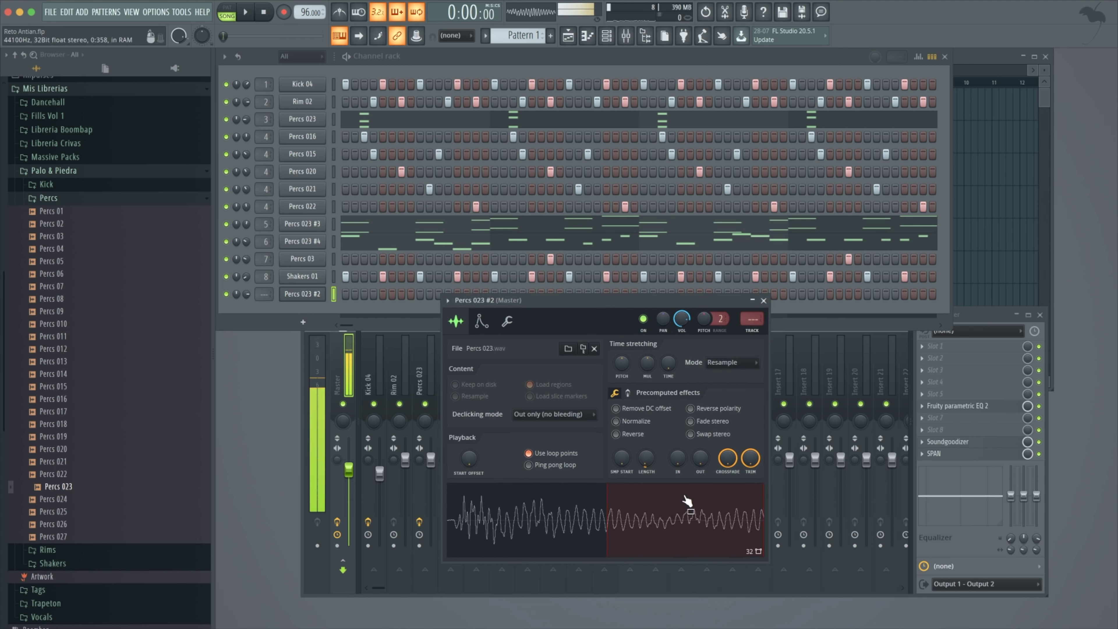
left_click_drag(645, 460, 644, 396)
key("z")
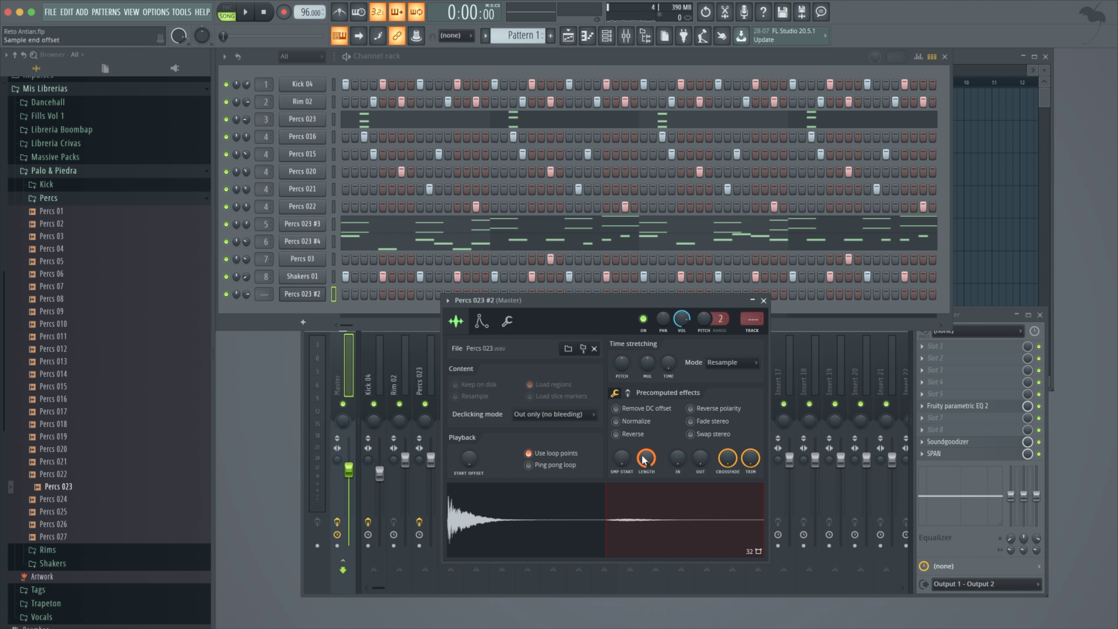
key("z")
left_click_drag(642, 460, 642, 471)
key("z")
key("z")
key("z")
scroll(643, 460, "down", 3)
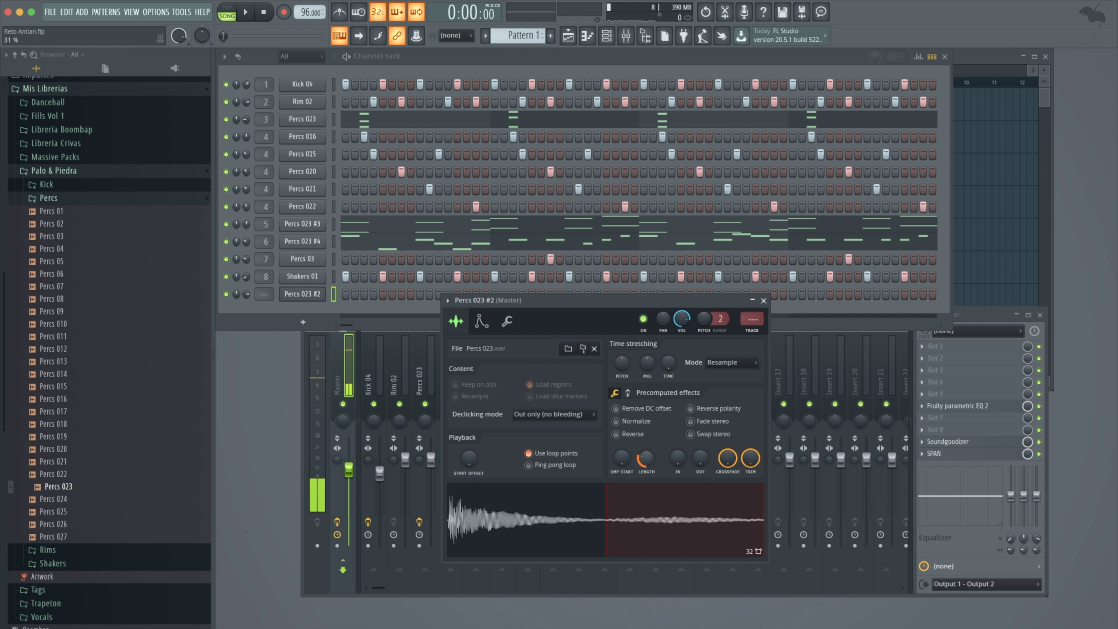
key("z")
key("z")
left_click_drag(642, 460, 642, 466)
key("z")
key("z")
scroll(642, 460, "down", 3)
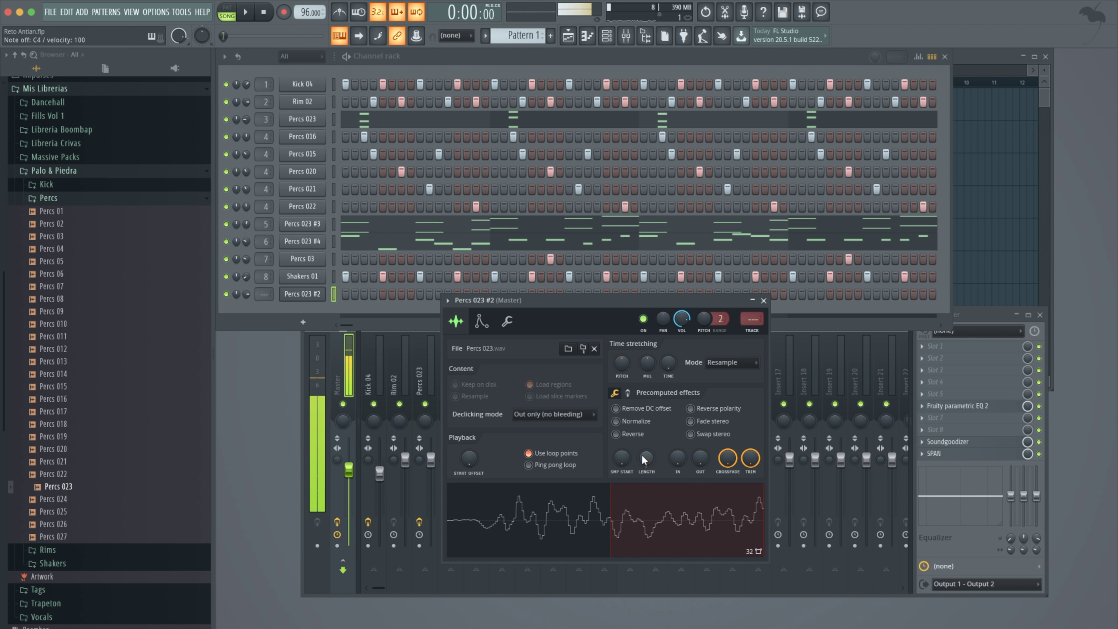
key("z")
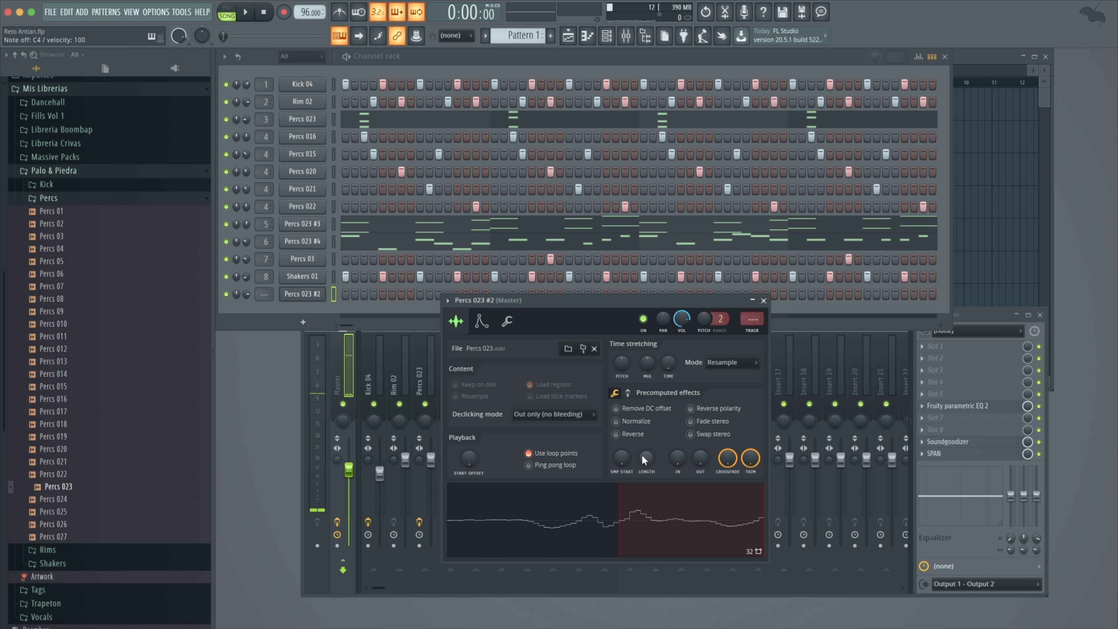
Move the Percs 023 #2 root note from D#7 up to D#9.
left_click(508, 321)
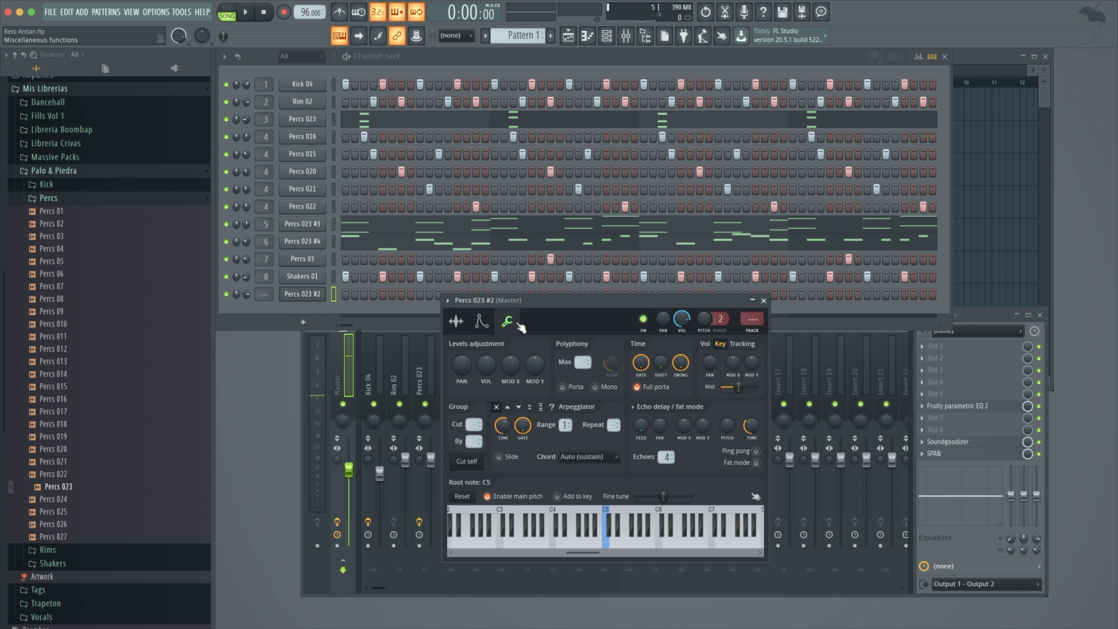
left_click(724, 510)
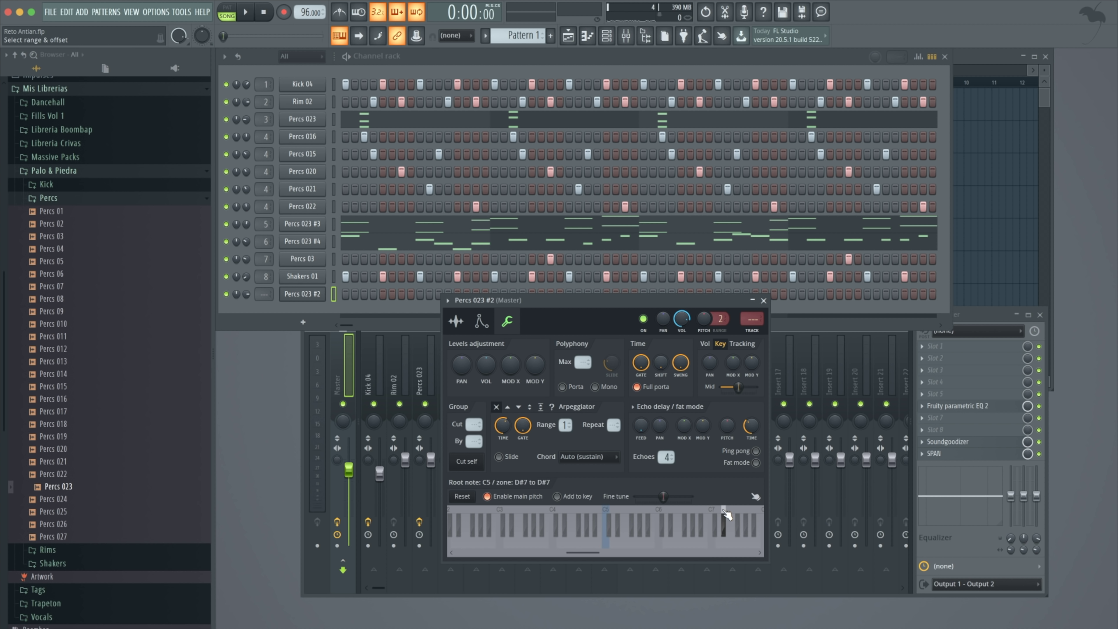
right_click(724, 514)
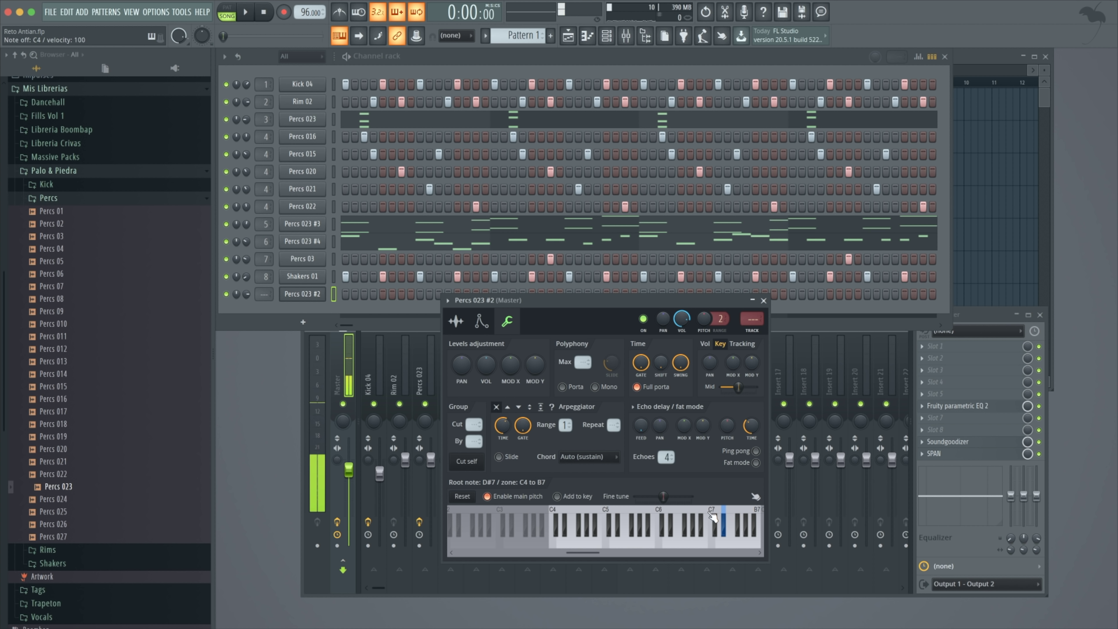
scroll(710, 514, "right", 3)
scroll(713, 518, "down", 1)
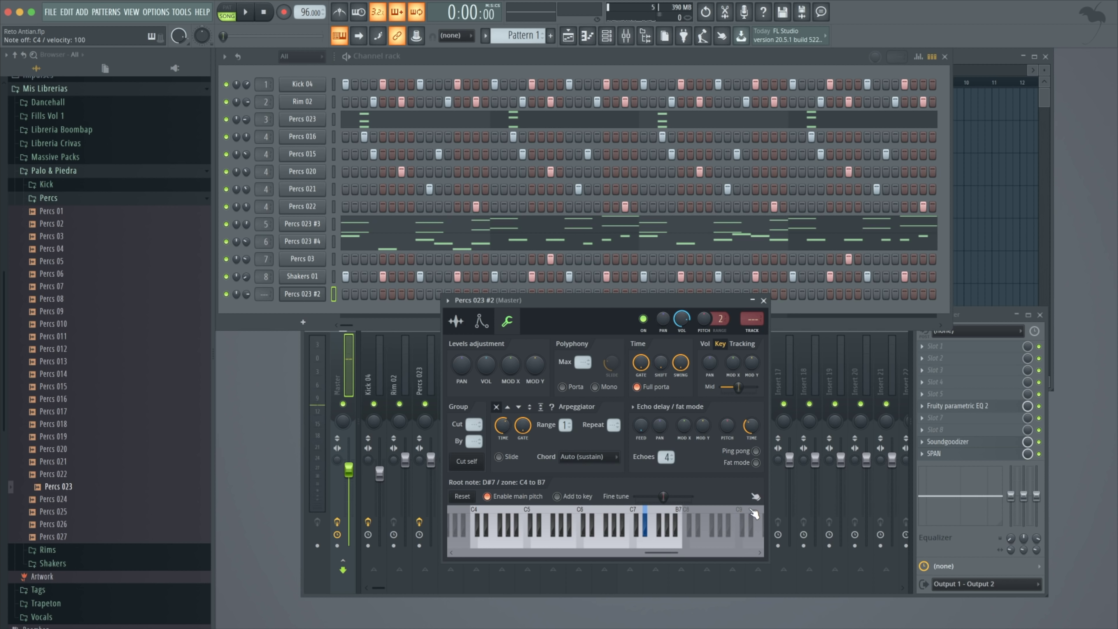
right_click(753, 515)
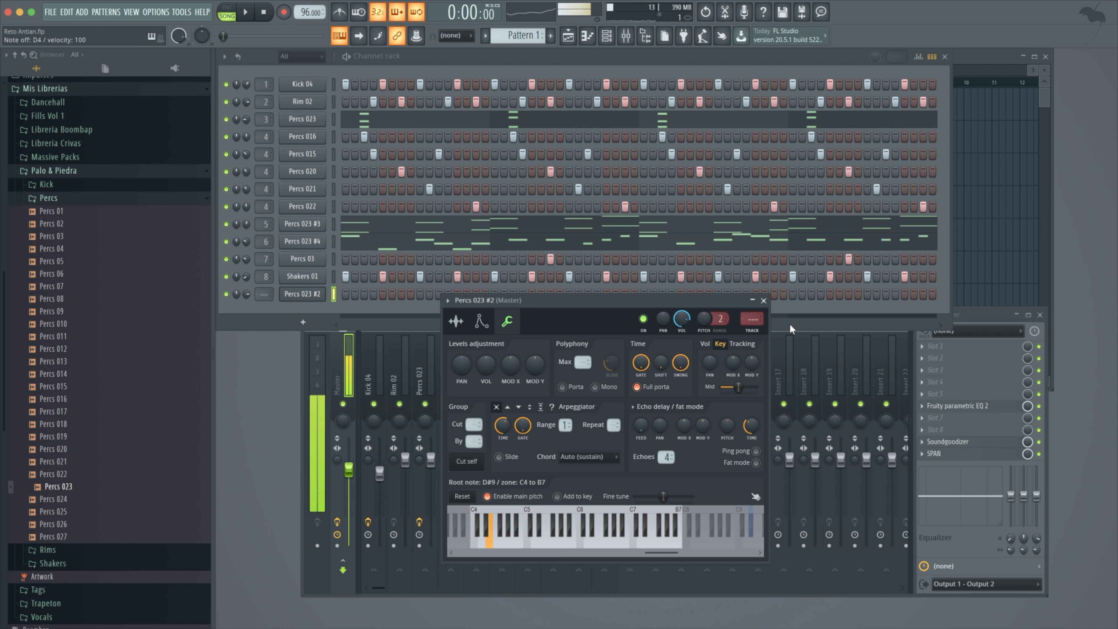
Lower the precomputed filter cutoff to about 45% and close the channel settings.
left_click(456, 321)
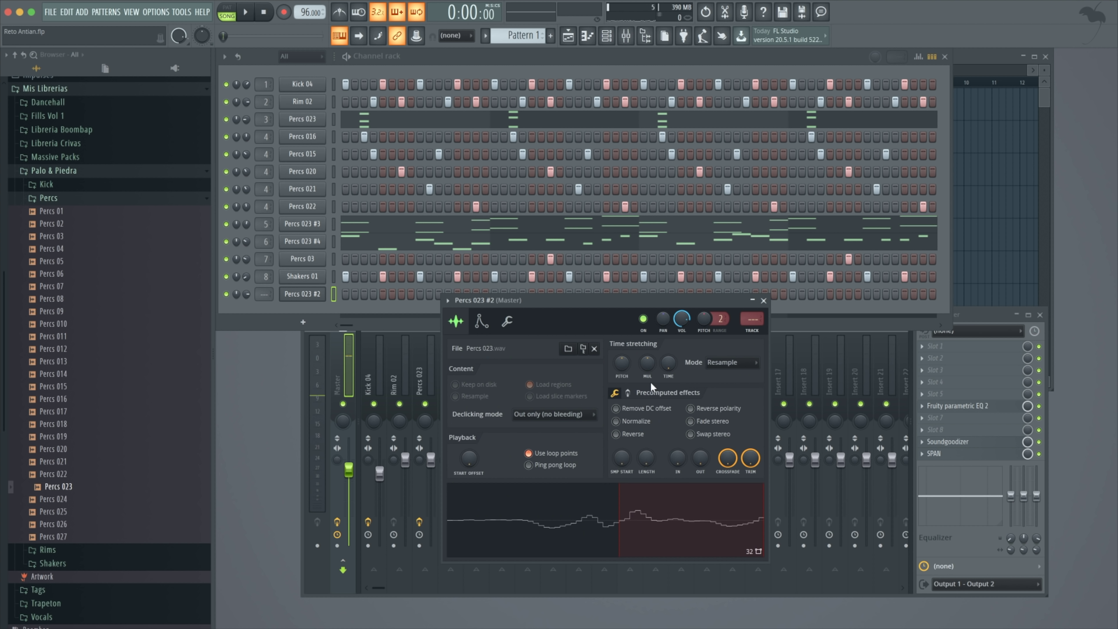
left_click(629, 393)
left_click_drag(728, 413, 728, 459)
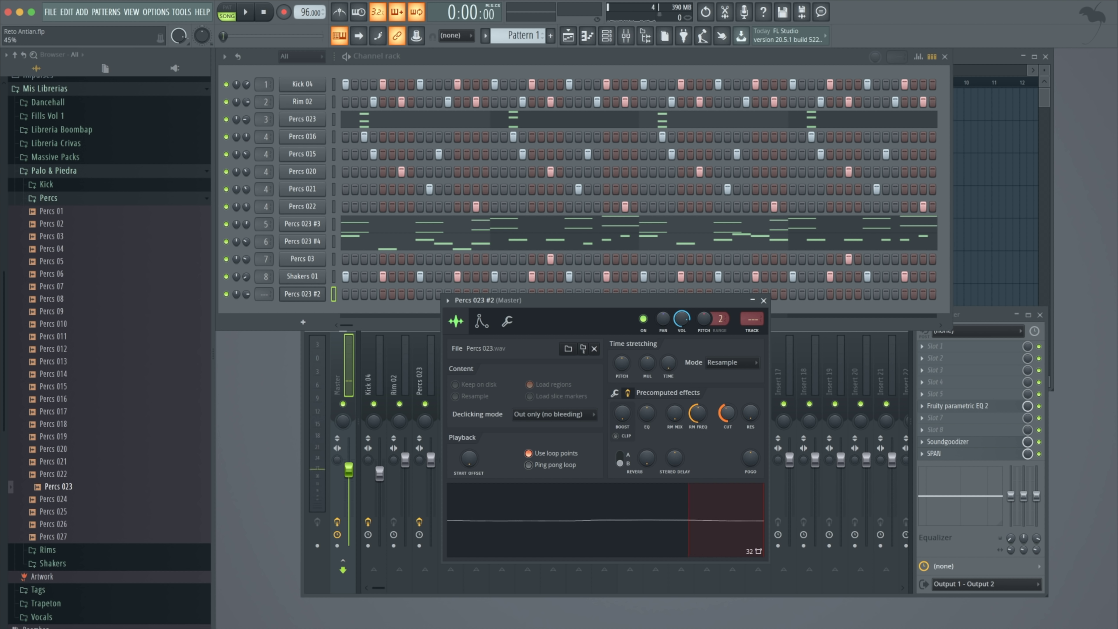
scroll(731, 416, "up", 3)
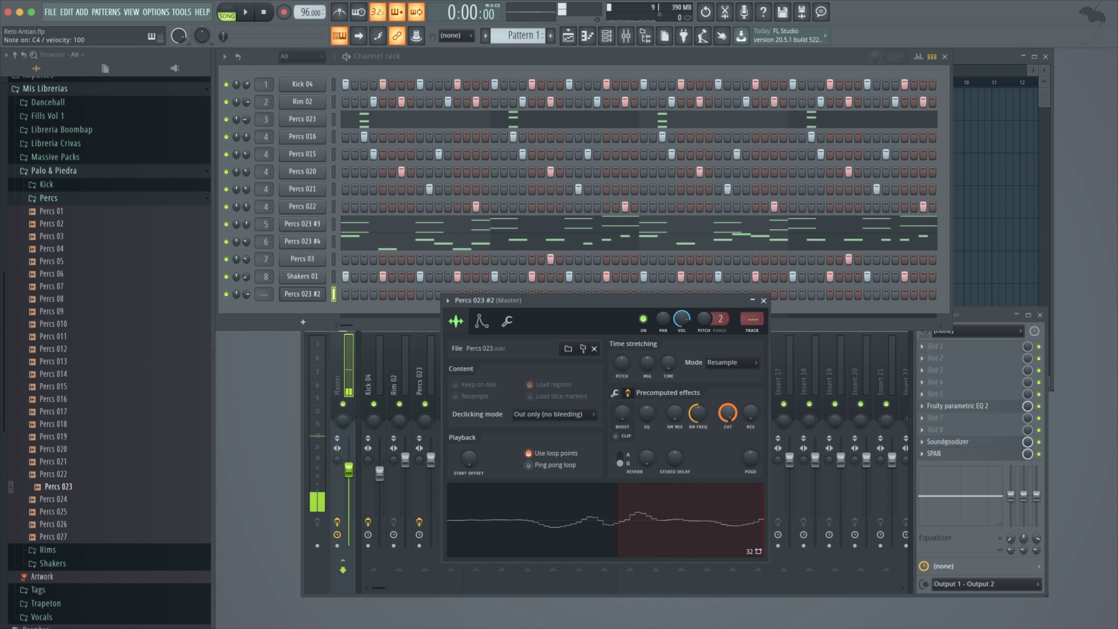
left_click_drag(731, 416, 731, 422)
key("z")
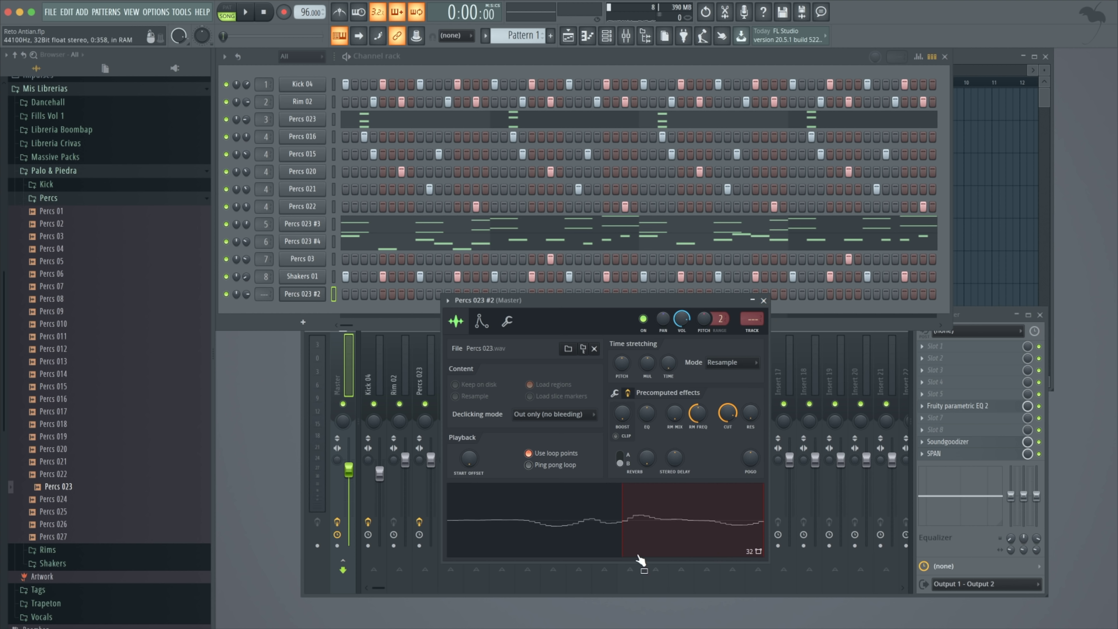
left_click(764, 301)
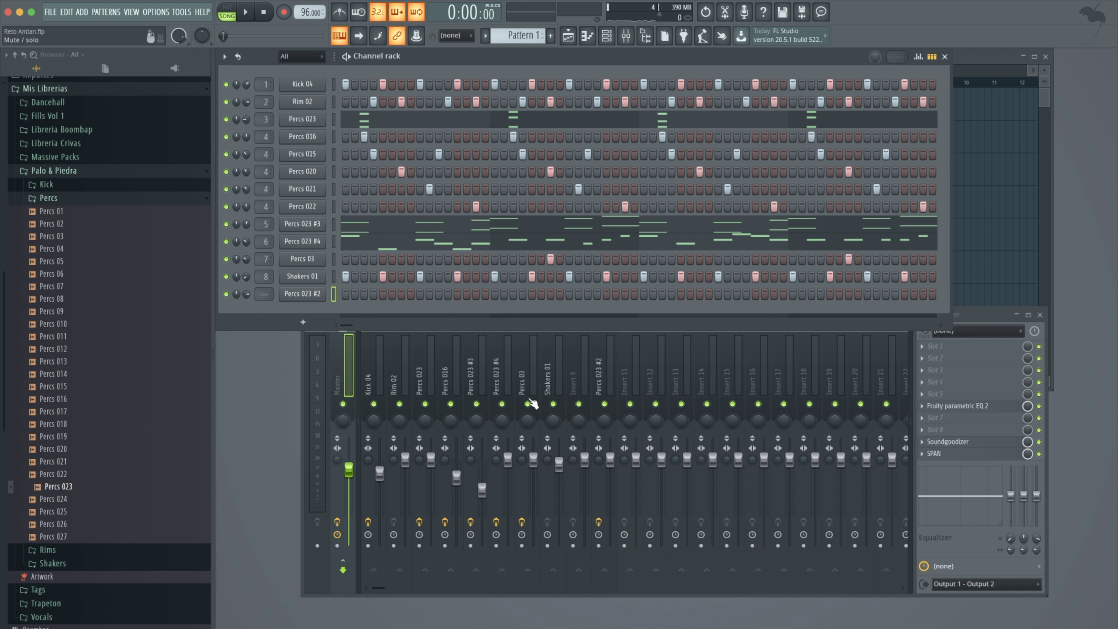
Route Percs 023 #2 to mixer insert 11 and load Fruity Parametric EQ 2 there.
left_click(602, 378)
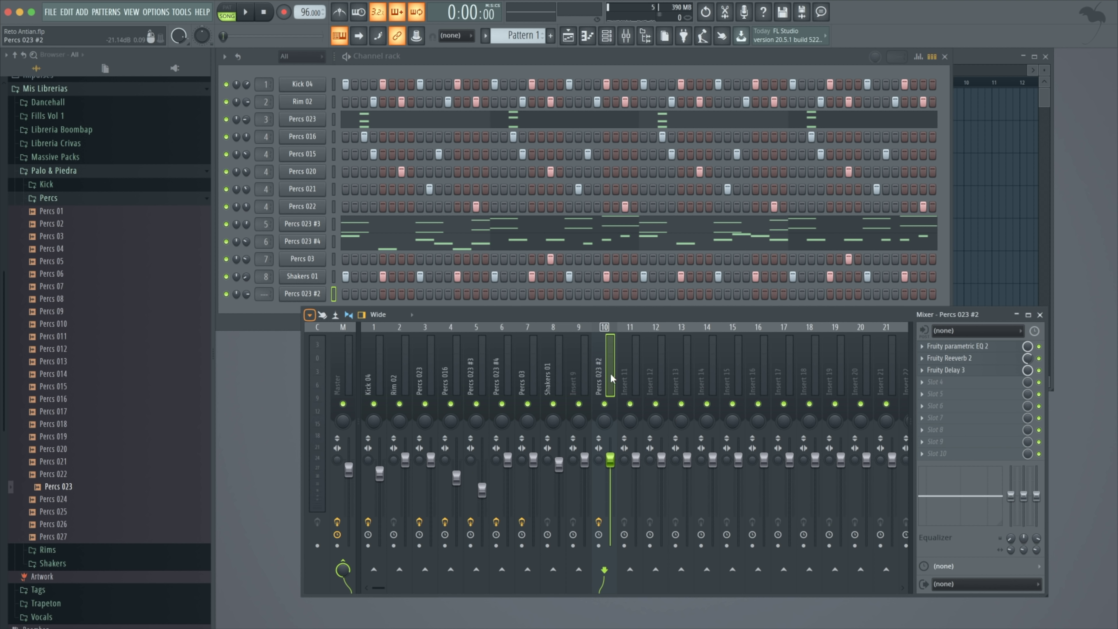
left_click(629, 381)
key("ctrl+l")
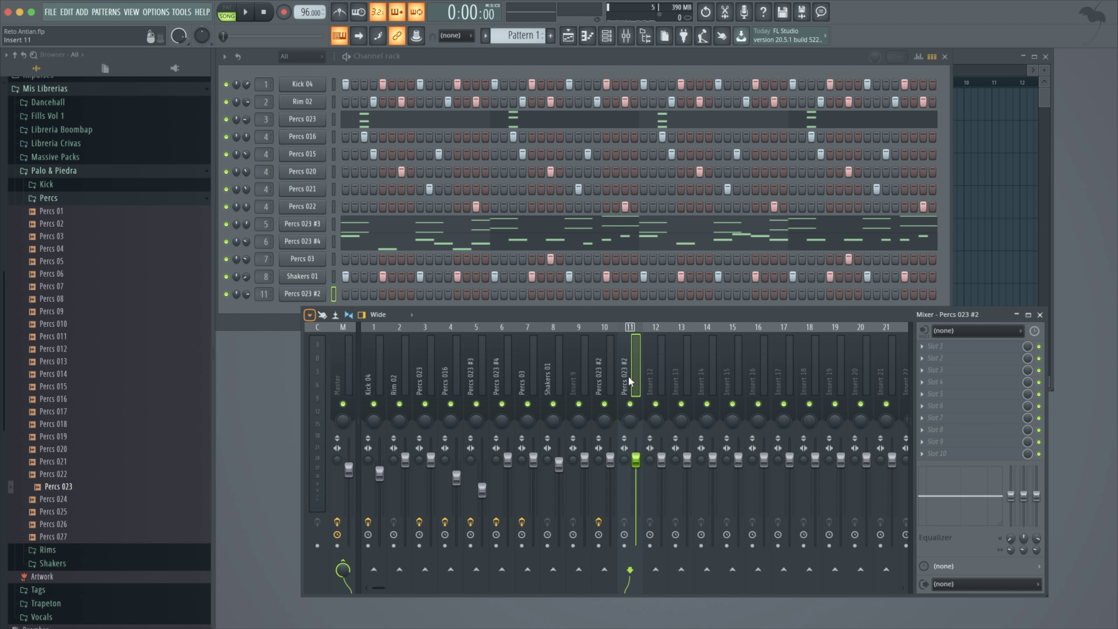
left_click(924, 346)
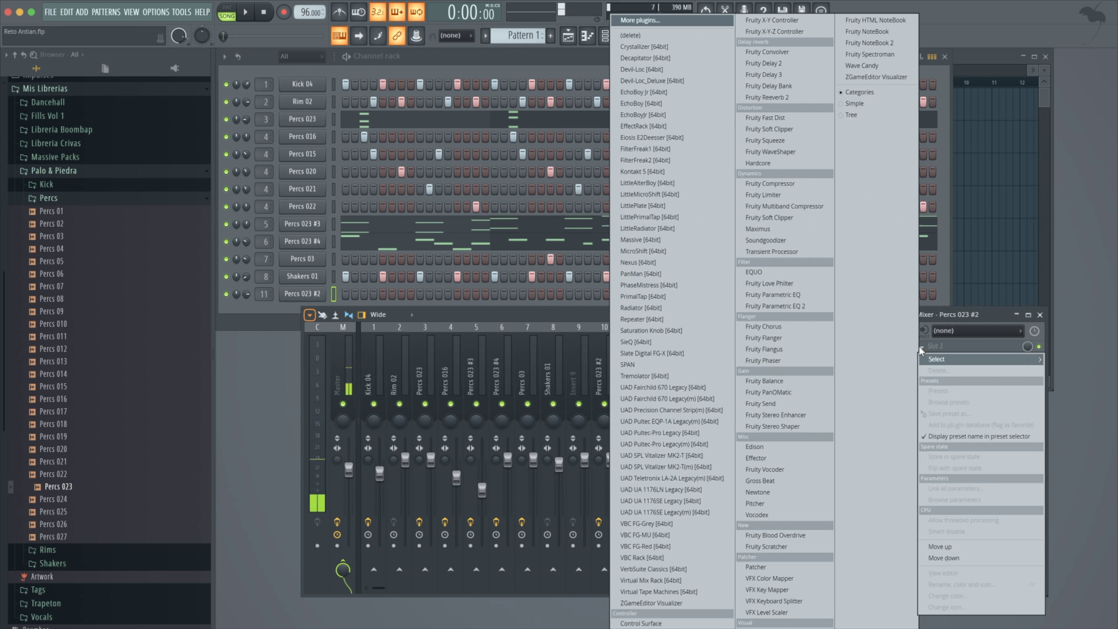
left_click(811, 306)
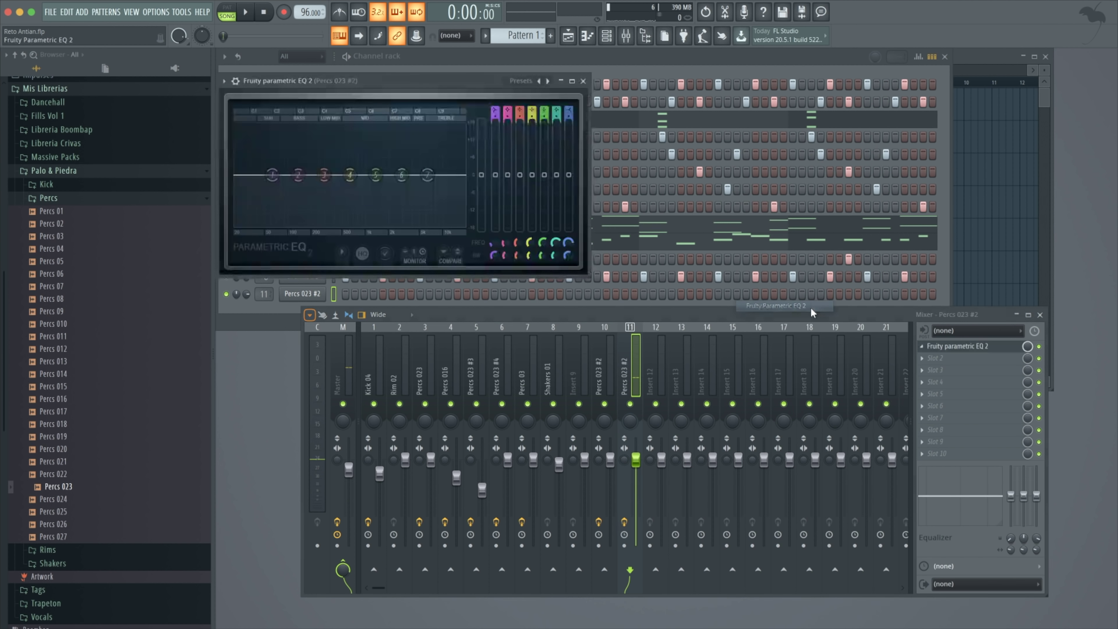
Switch EQ band 7 to low pass at about 200 Hz, then close the EQ.
right_click(426, 175)
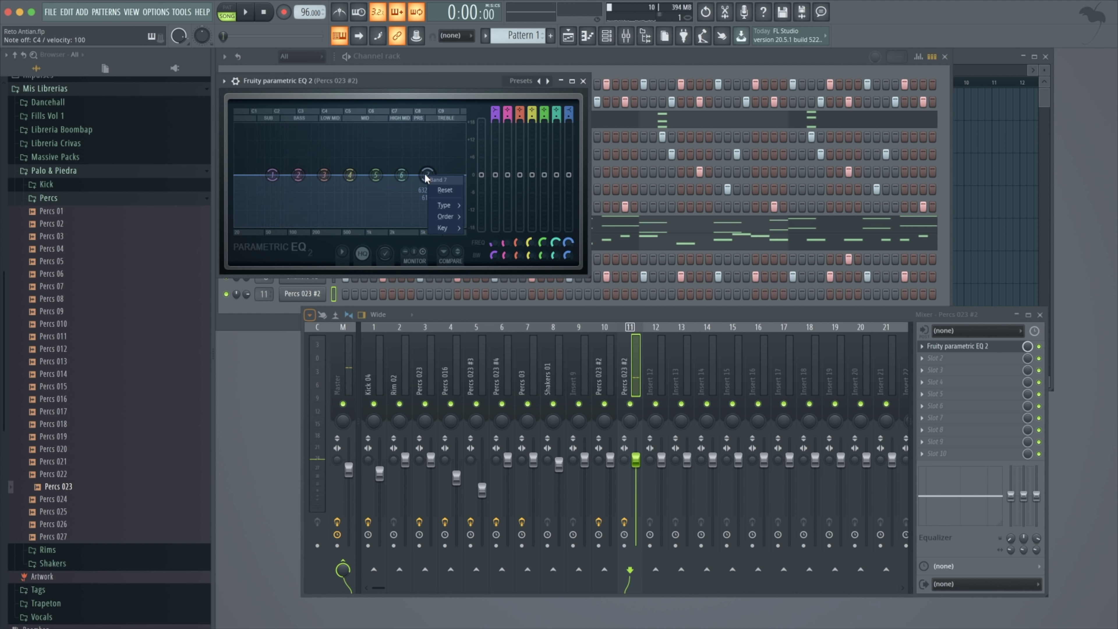
left_click(475, 215)
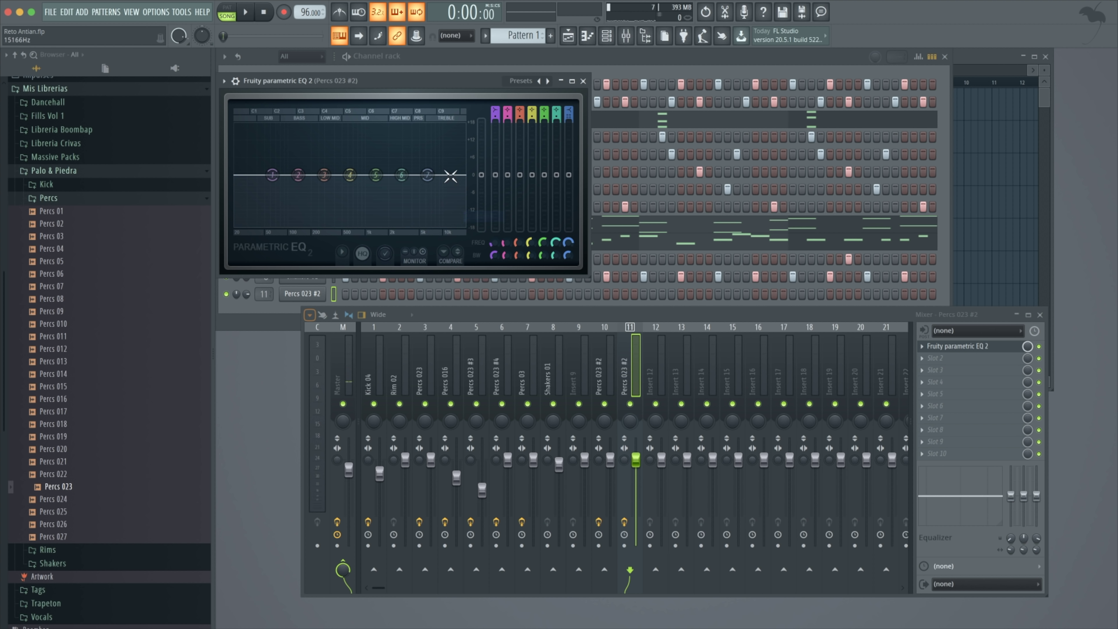
right_click(426, 175)
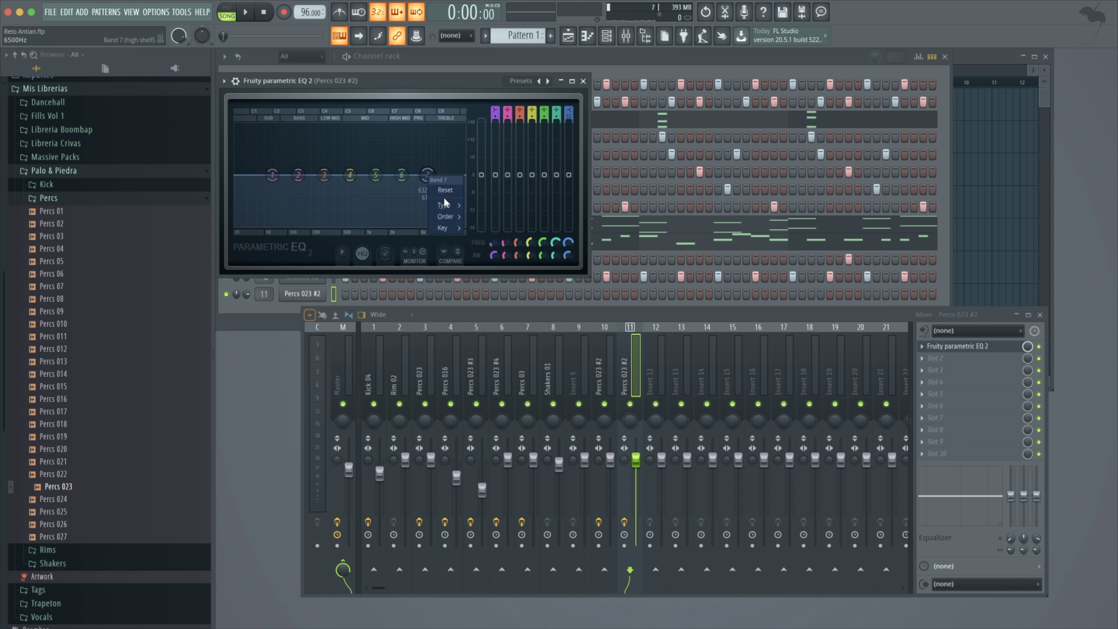
mouse_move(445, 203)
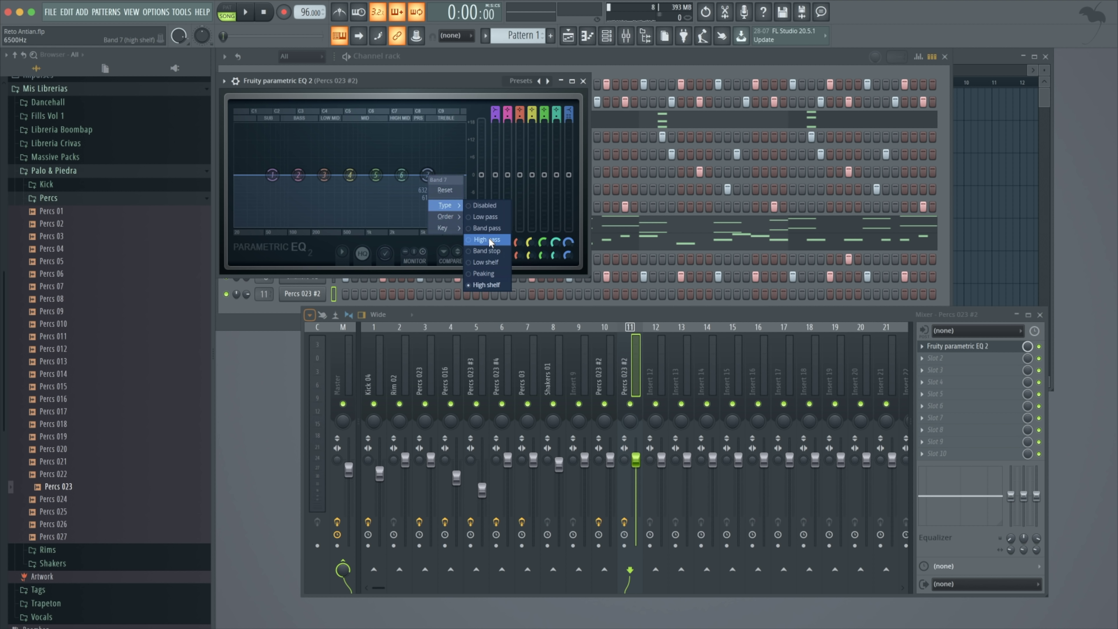
left_click(485, 216)
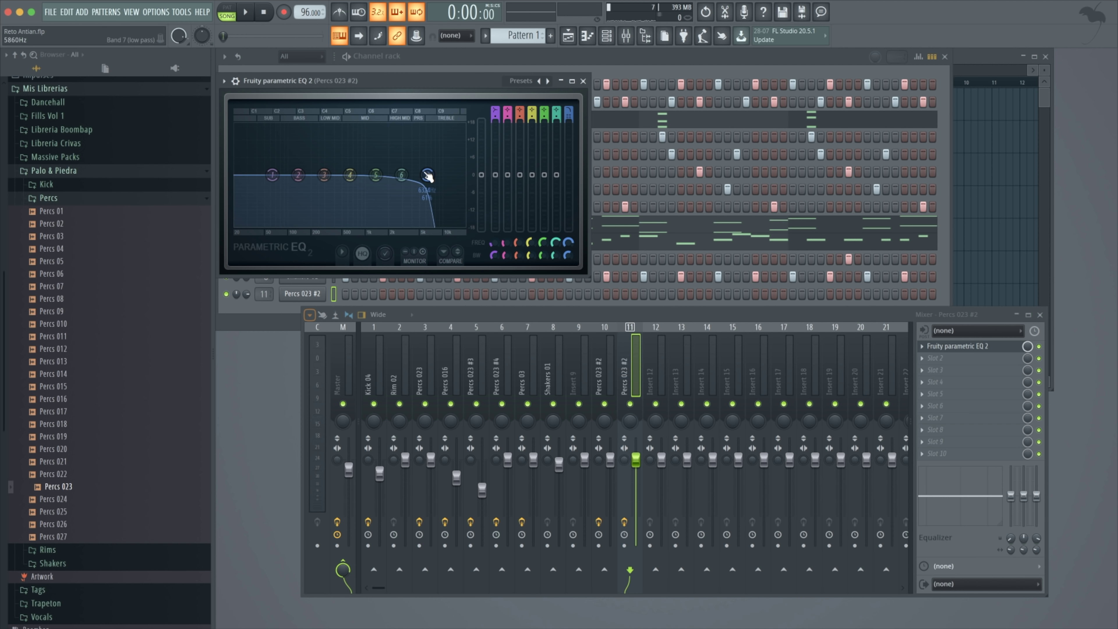
left_click_drag(427, 176, 313, 177)
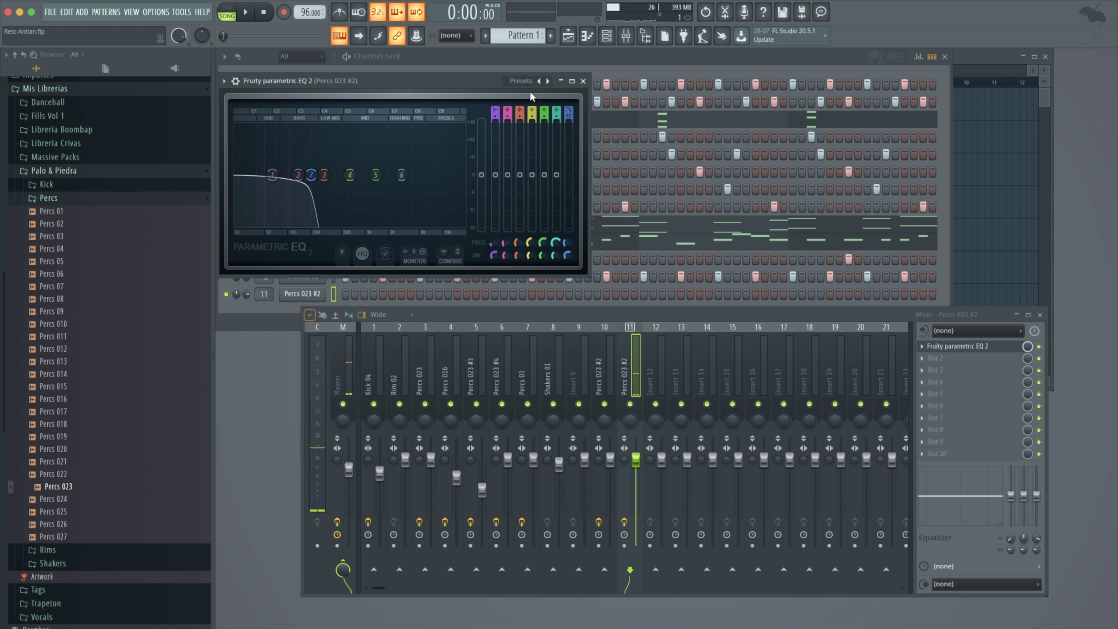
left_click(583, 81)
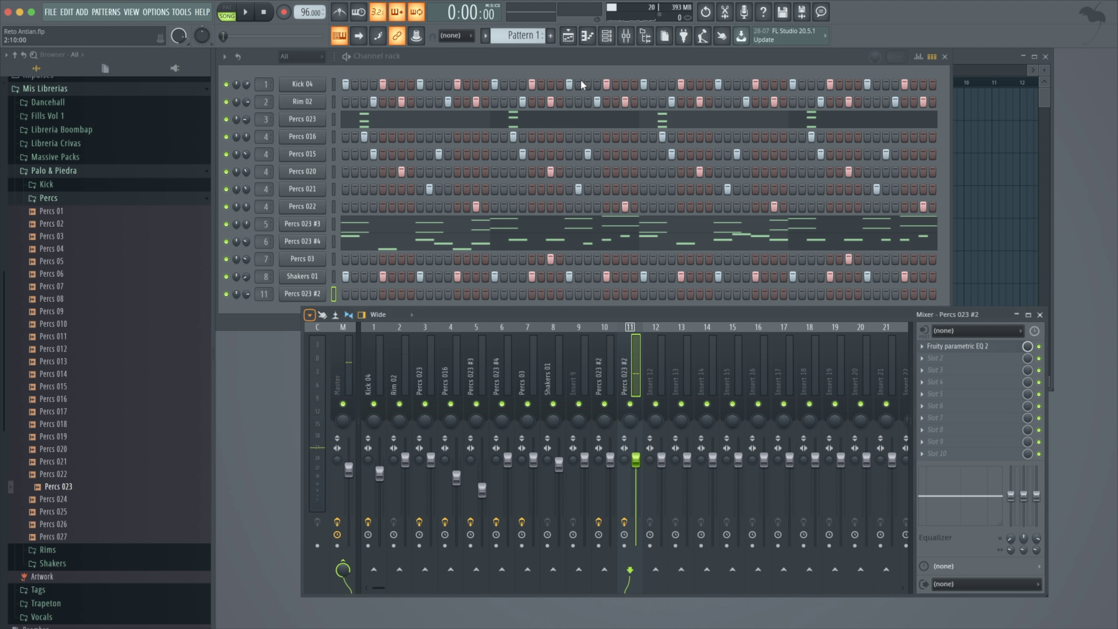
Select Percs 023 #4, glance at its piano roll notes, and open its channel settings.
left_click(320, 244)
left_click(634, 214)
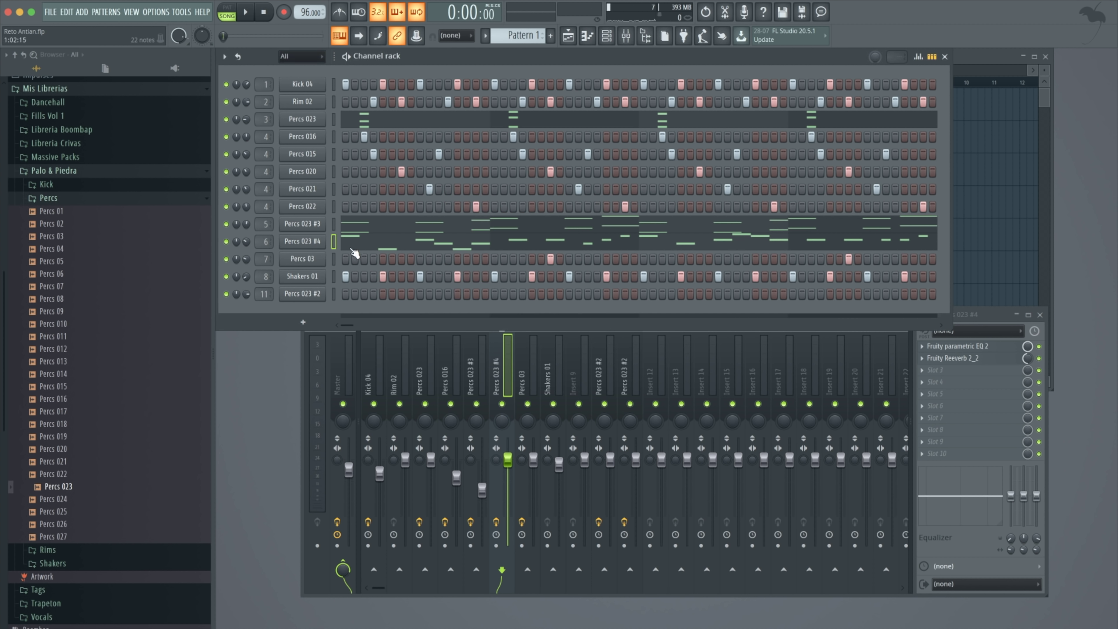
left_click(354, 247)
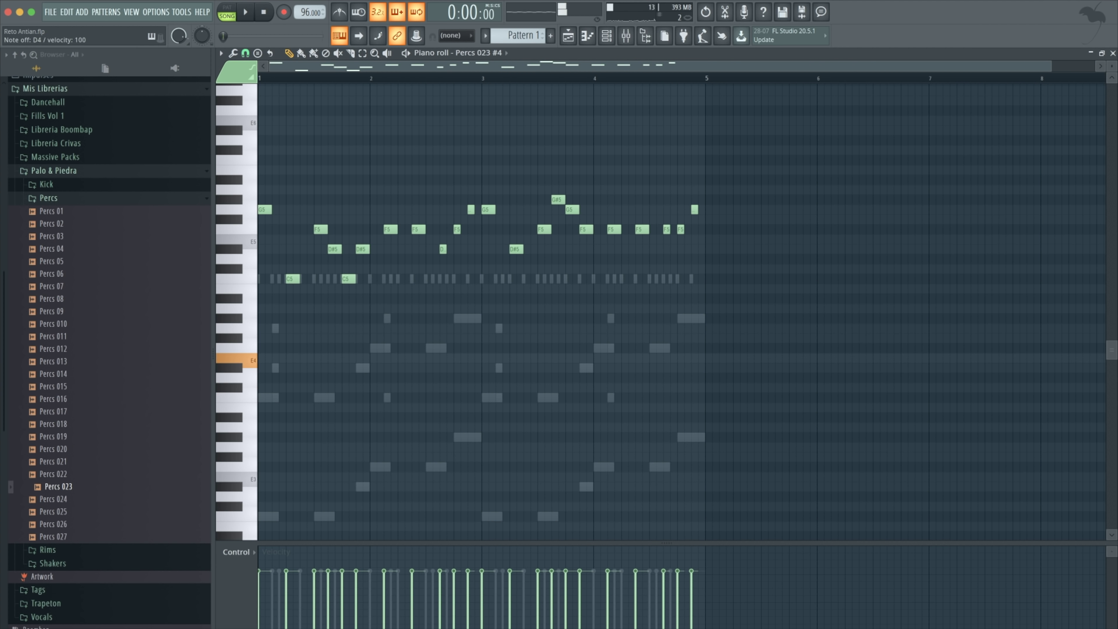
key("Escape")
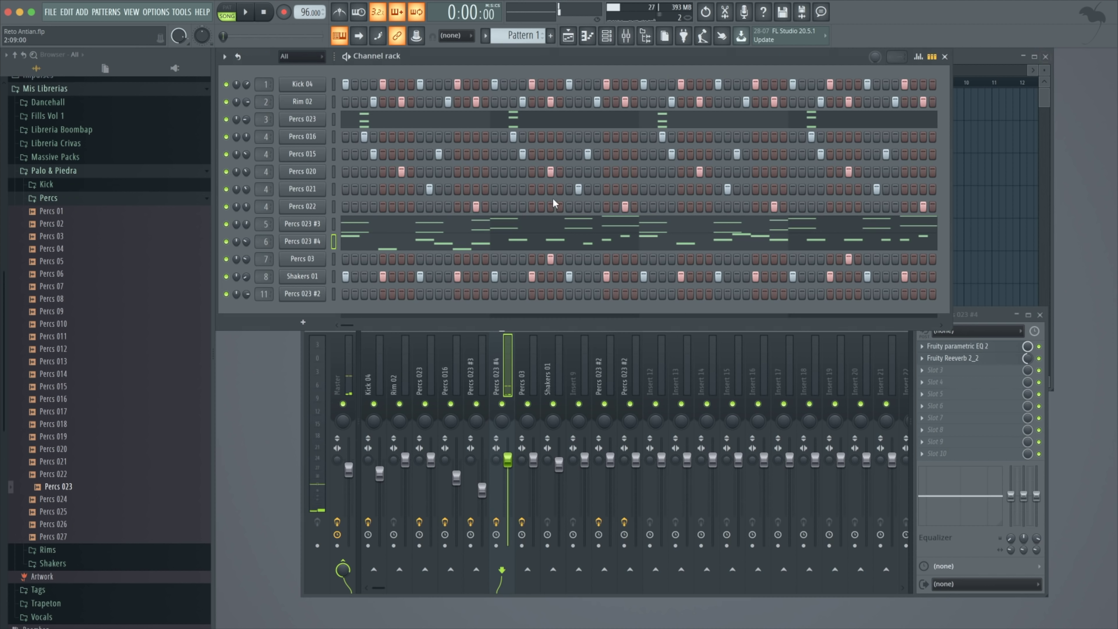
left_click(333, 294)
left_click(334, 241)
left_click(318, 242)
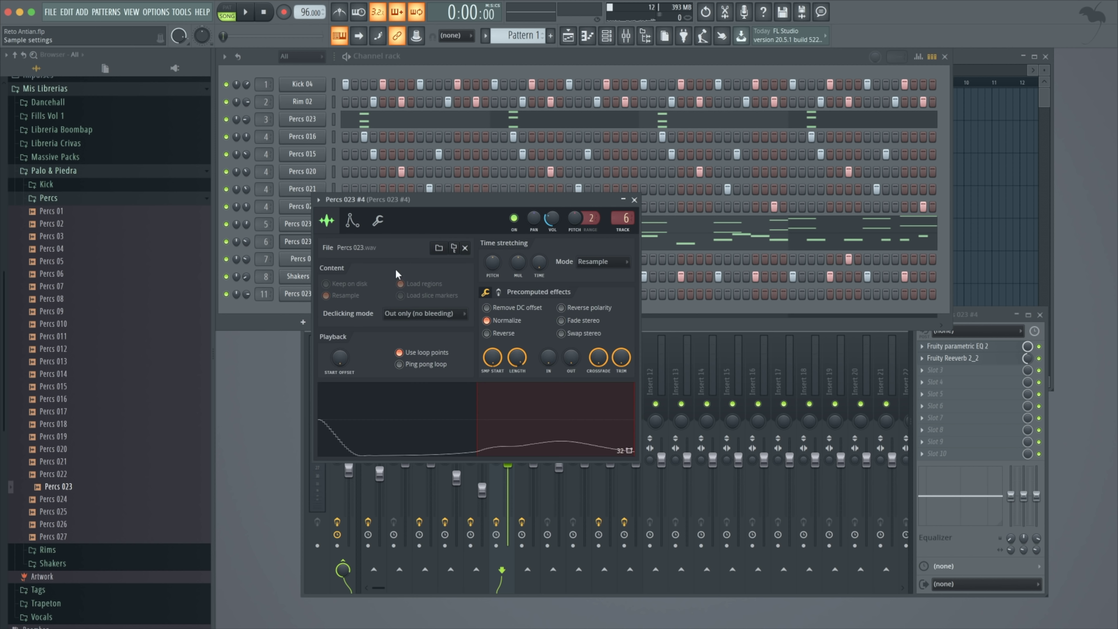
Audition Percs 023 #4 through its Fruity parametric EQ 2 and Fruity Reeverb 2, then close both windows.
left_click(635, 200)
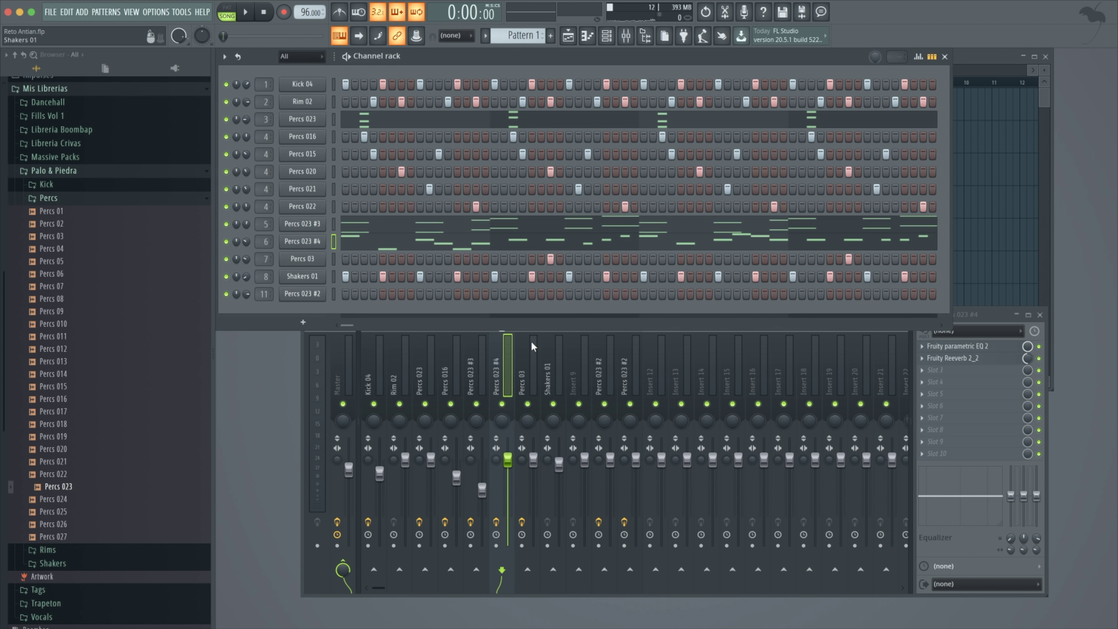
left_click(990, 349)
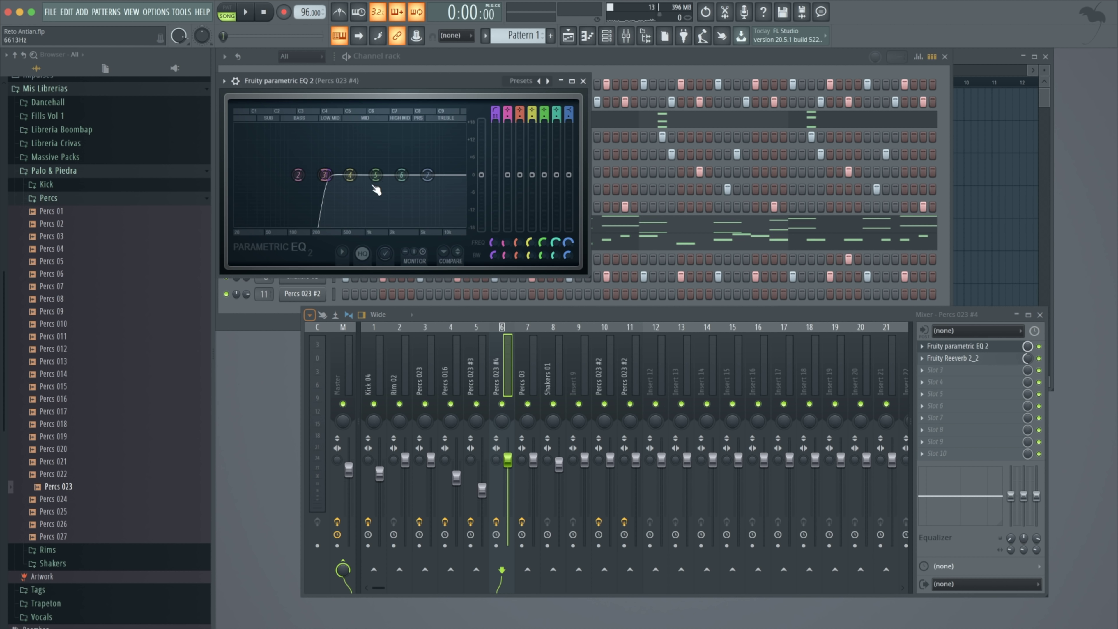
key("q")
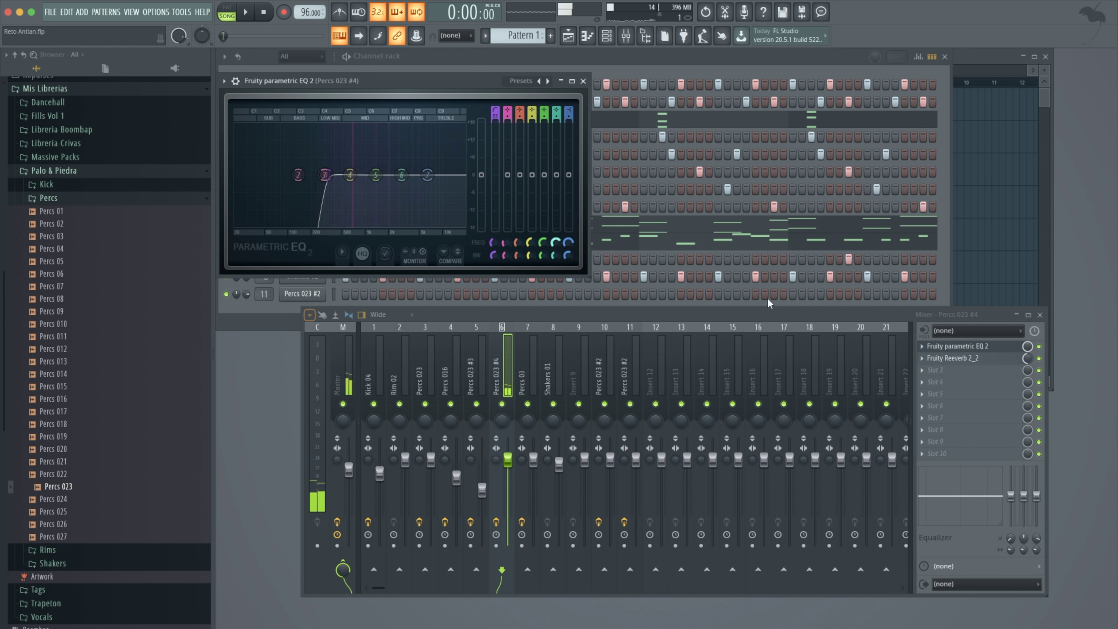
left_click(960, 359)
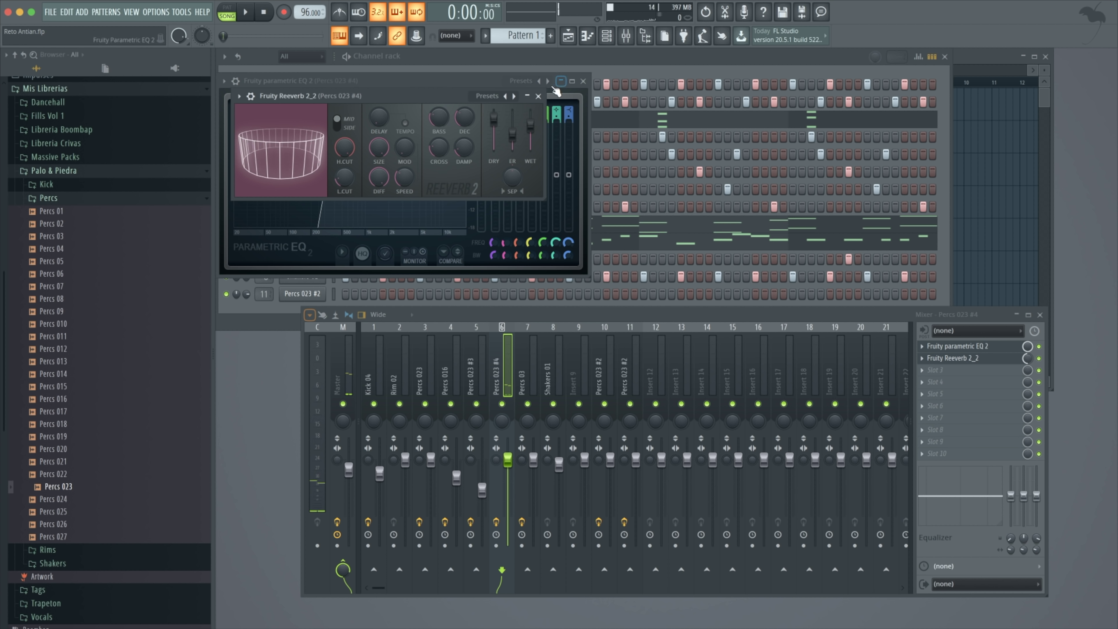
left_click(538, 96)
left_click(584, 81)
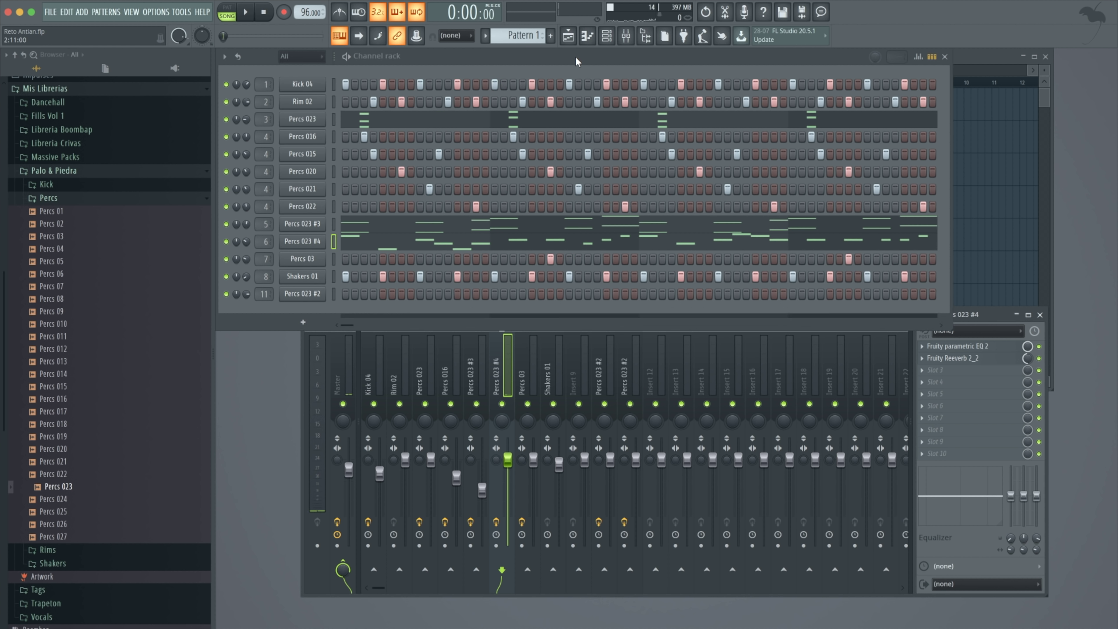
left_click(575, 55)
key("q")
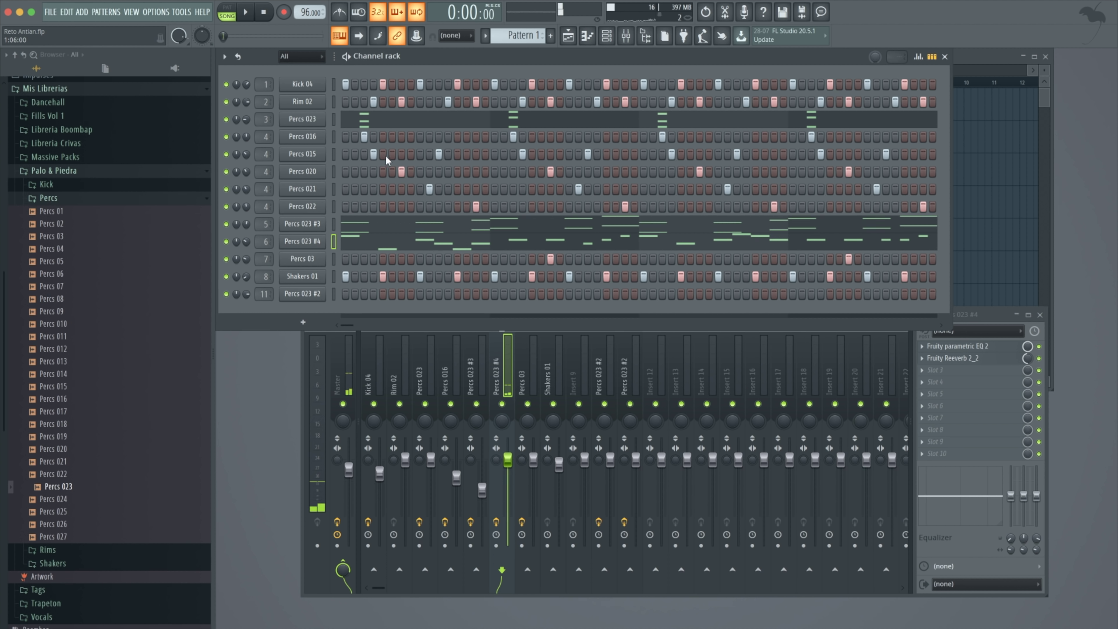
left_click(318, 238)
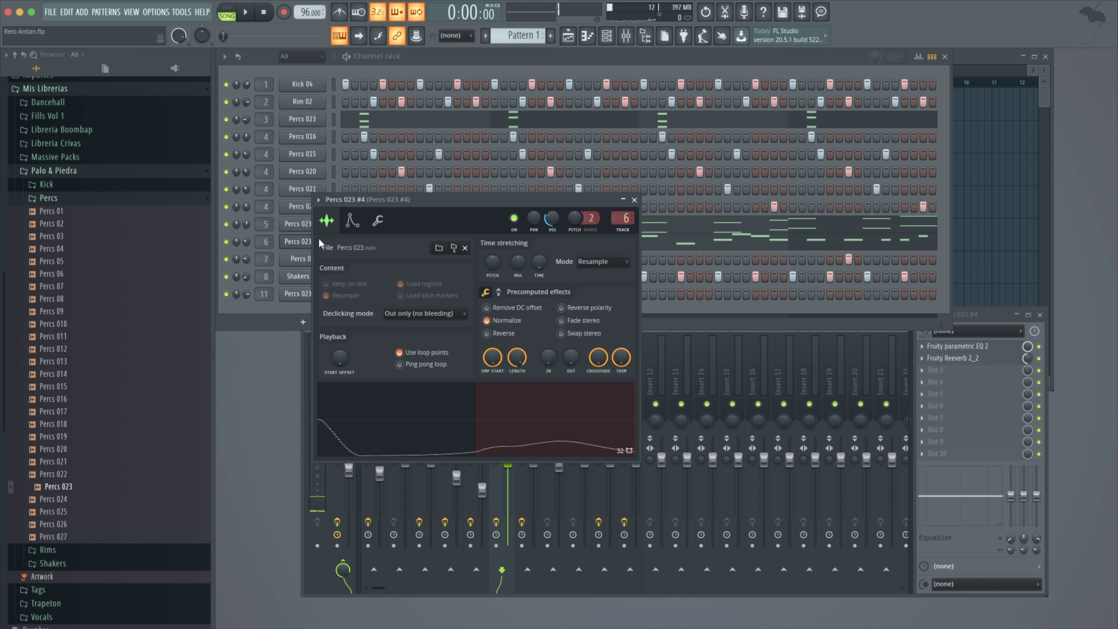
left_click(352, 220)
left_click(377, 220)
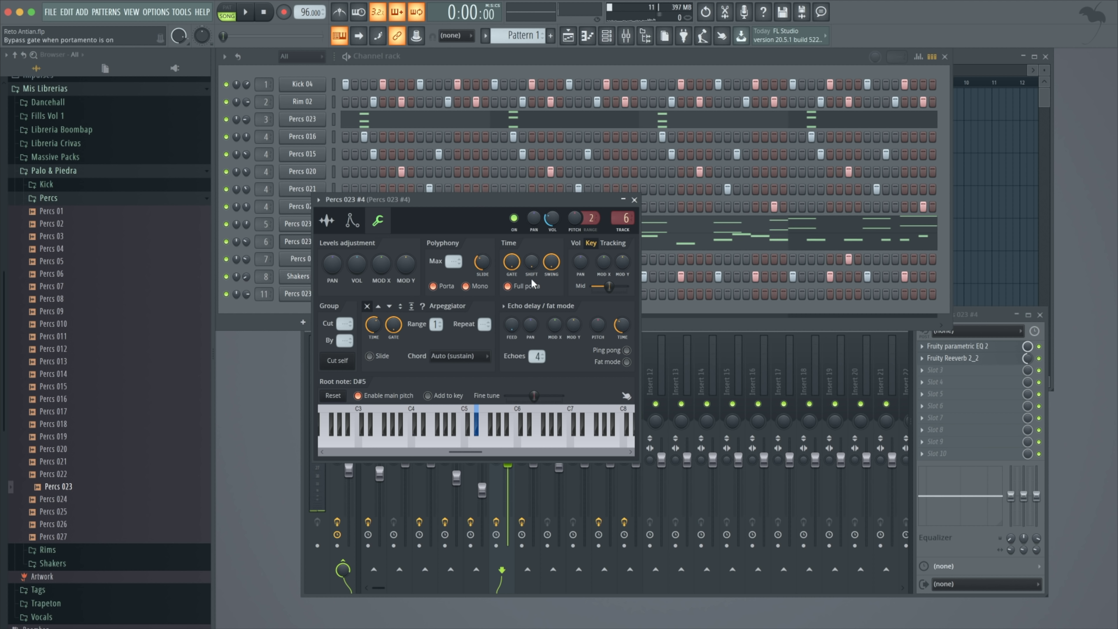
left_click(472, 288)
left_click(439, 290)
key("x")
key("b")
key("c")
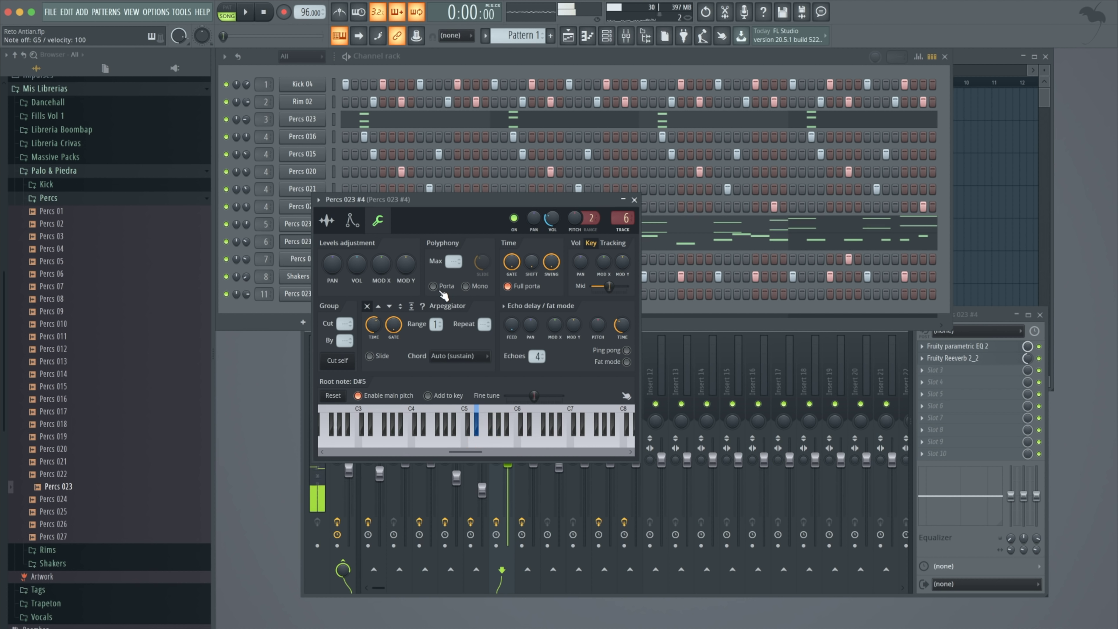
key("x")
key("b")
key("c")
left_click(467, 287)
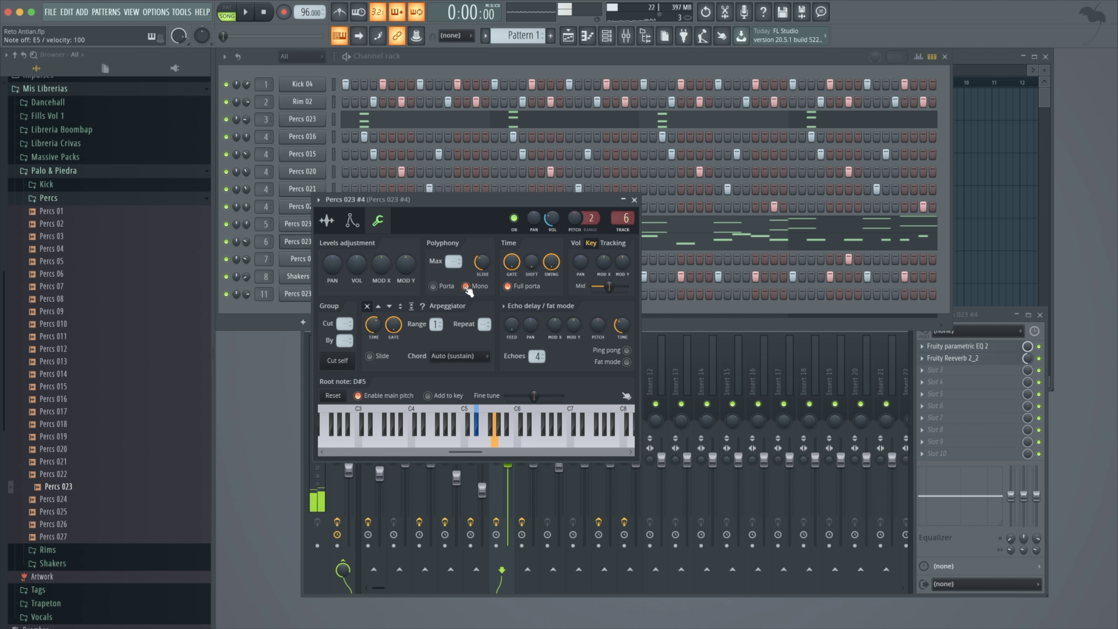
left_click(446, 288)
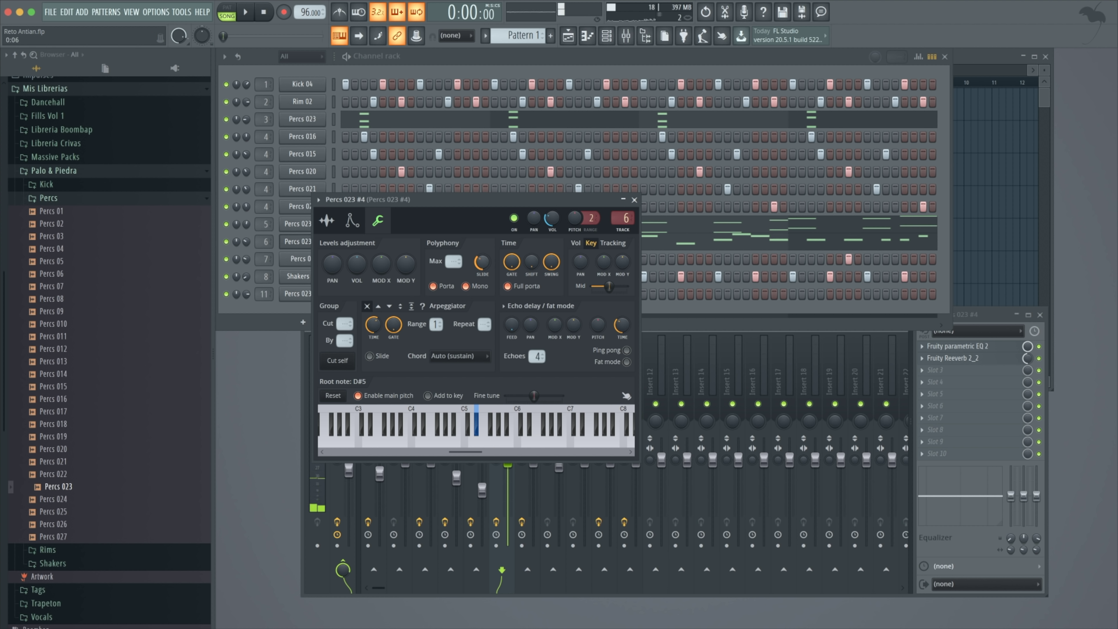
left_click(635, 200)
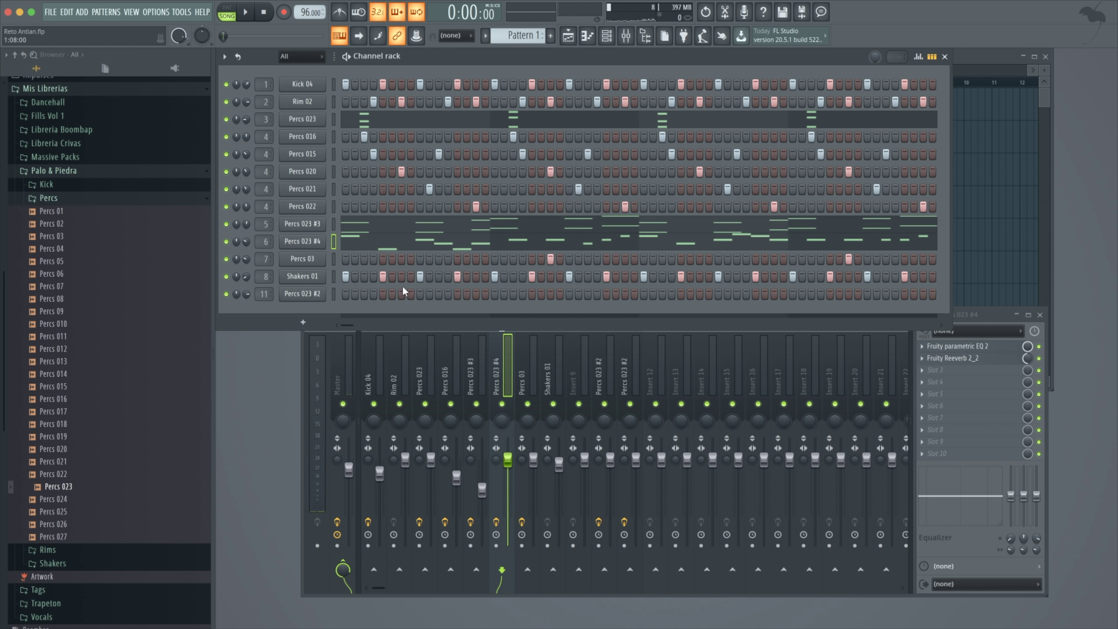
left_click(332, 259)
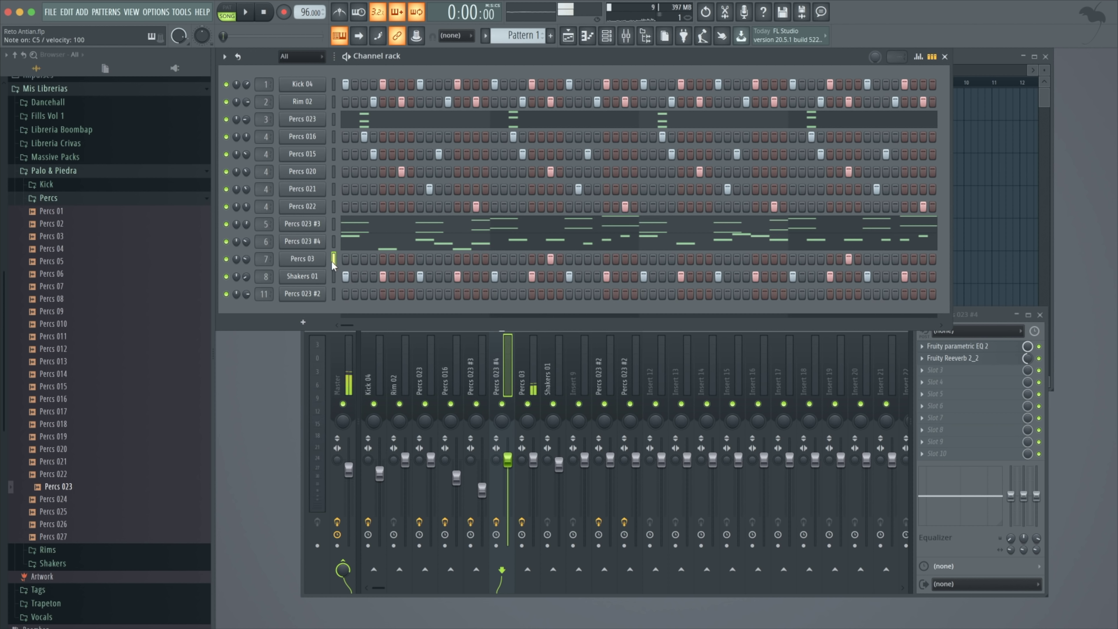
left_click(528, 361)
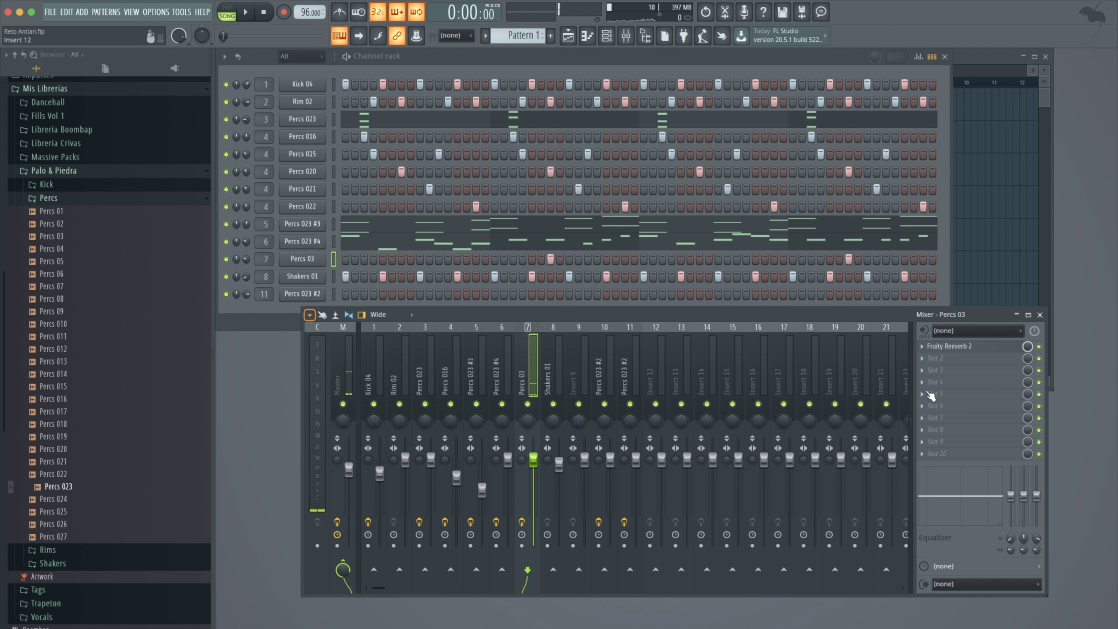
left_click(327, 276)
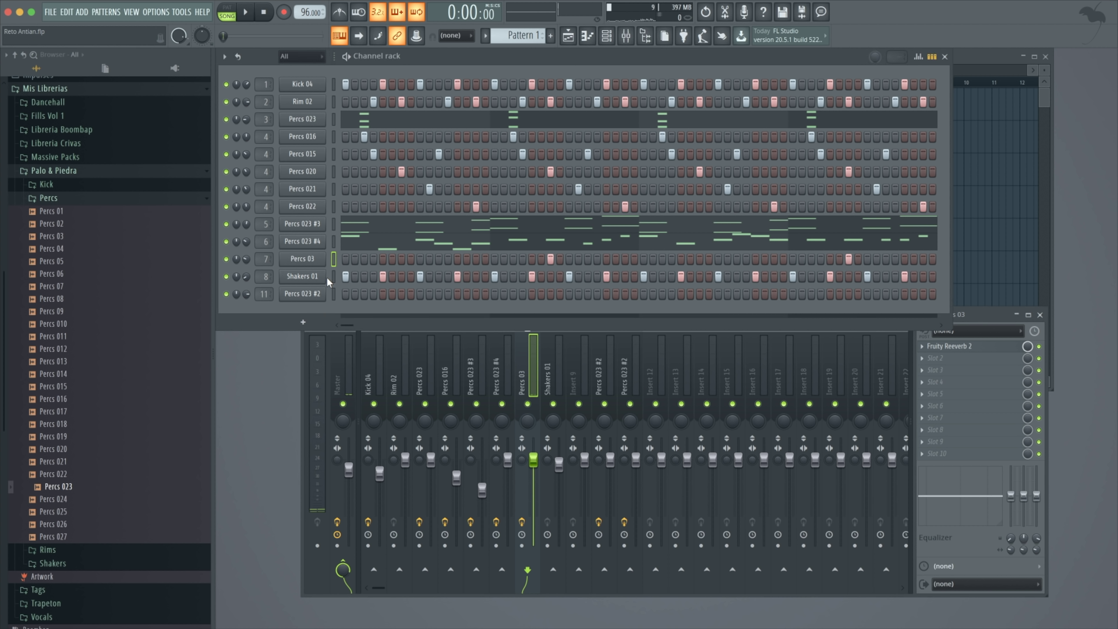
left_click(303, 276)
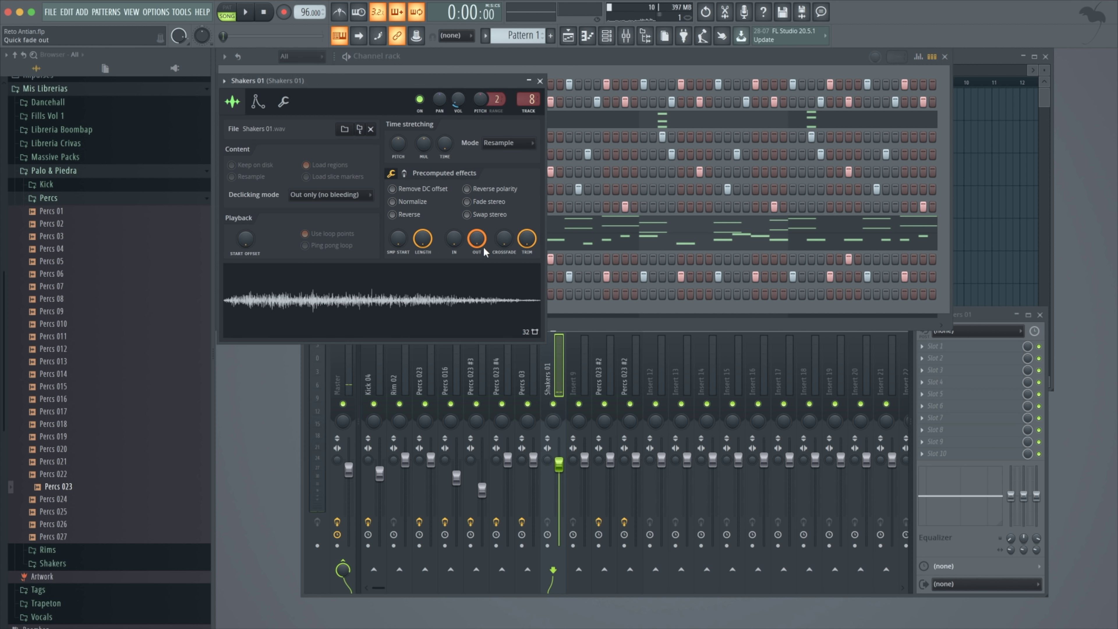
left_click(540, 81)
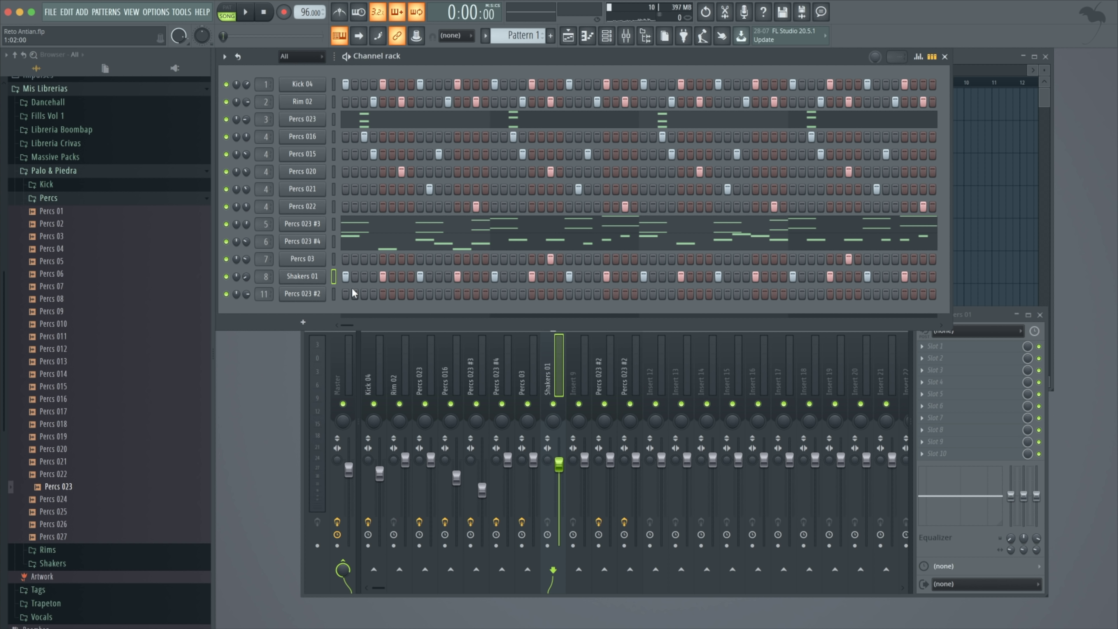
Delete the Percs 023 #2 channel, confirm, and save the project with Ctrl+S.
right_click(302, 294)
left_click(389, 419)
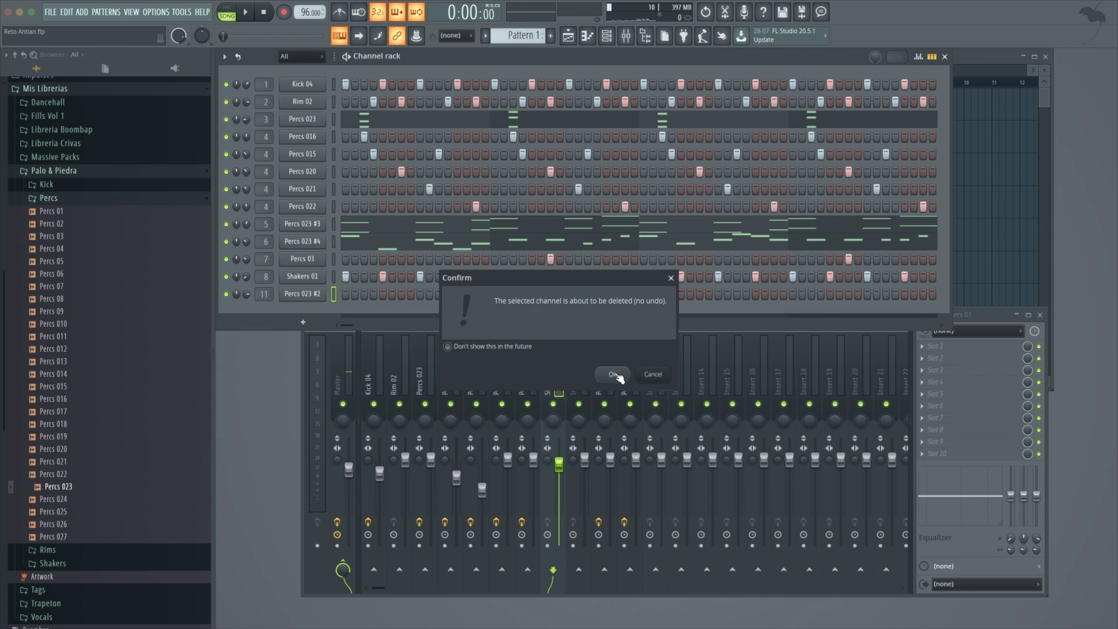
left_click(616, 375)
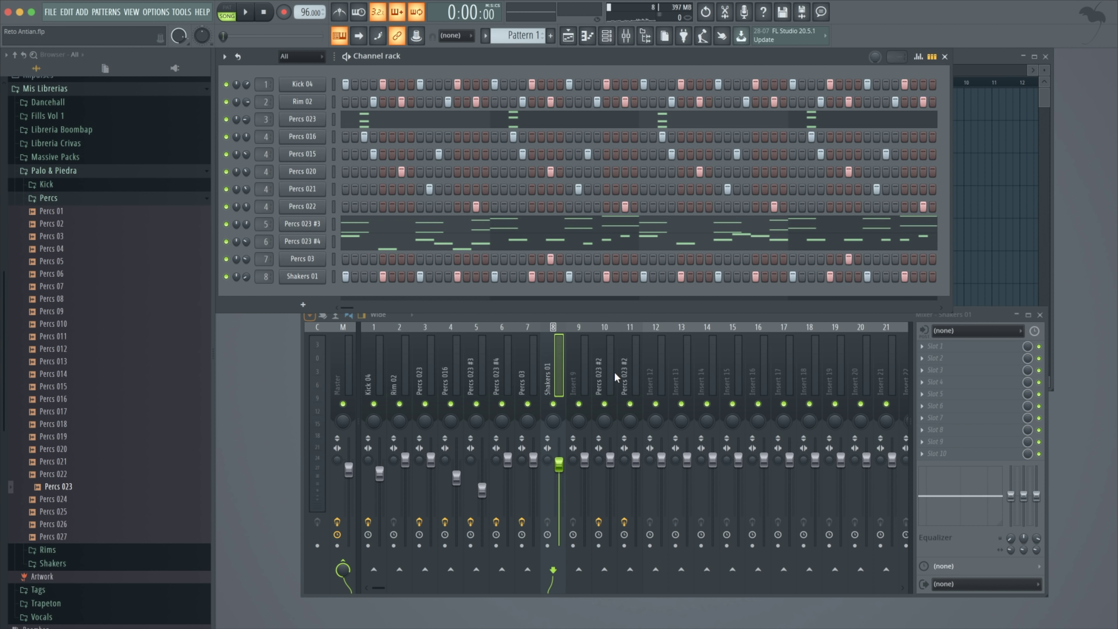
key("ctrl+s")
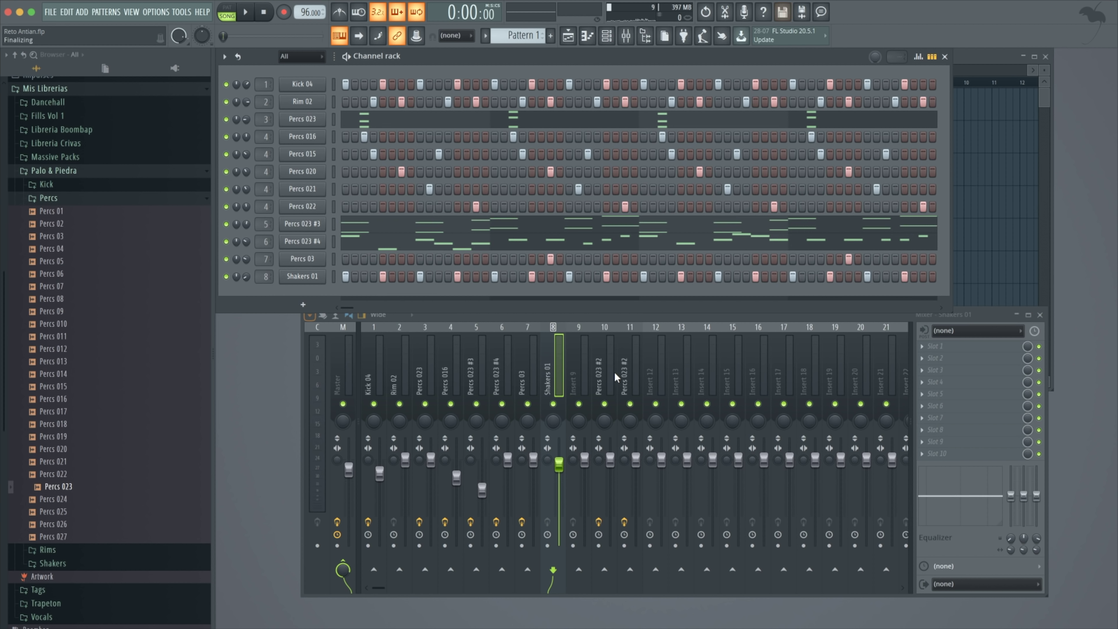